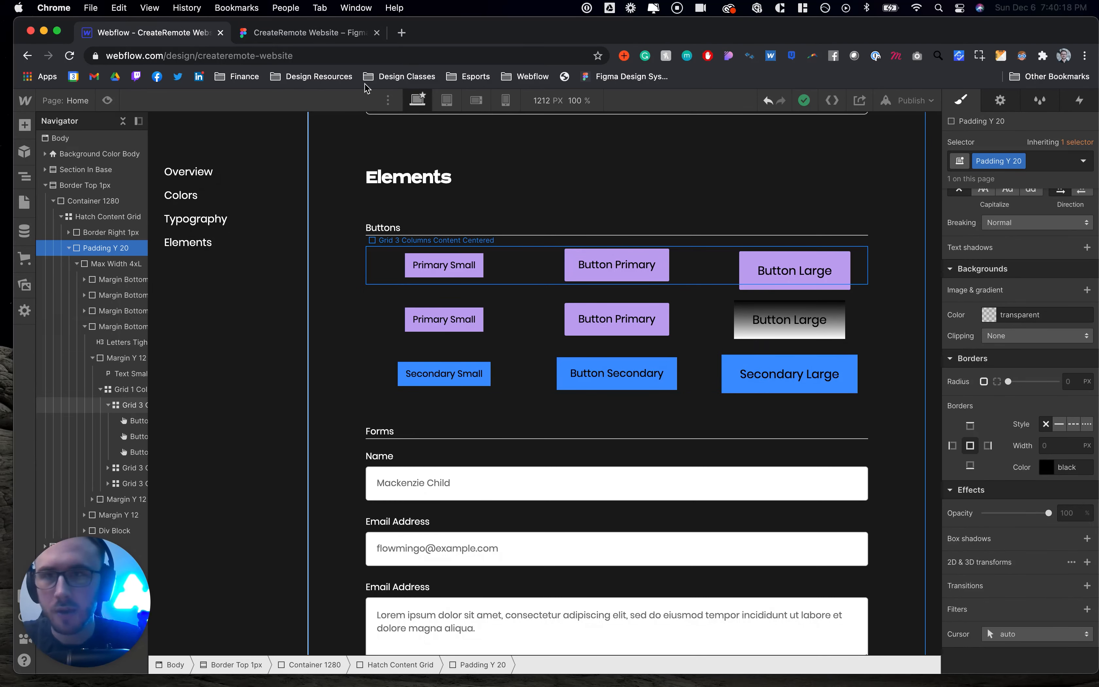
# - Inspect the Request to Join call-to-action button's size, padding, colours and shadow in the Figma design
pyautogui.click(318, 32)
pyautogui.hscroll(-7, 592, 281)
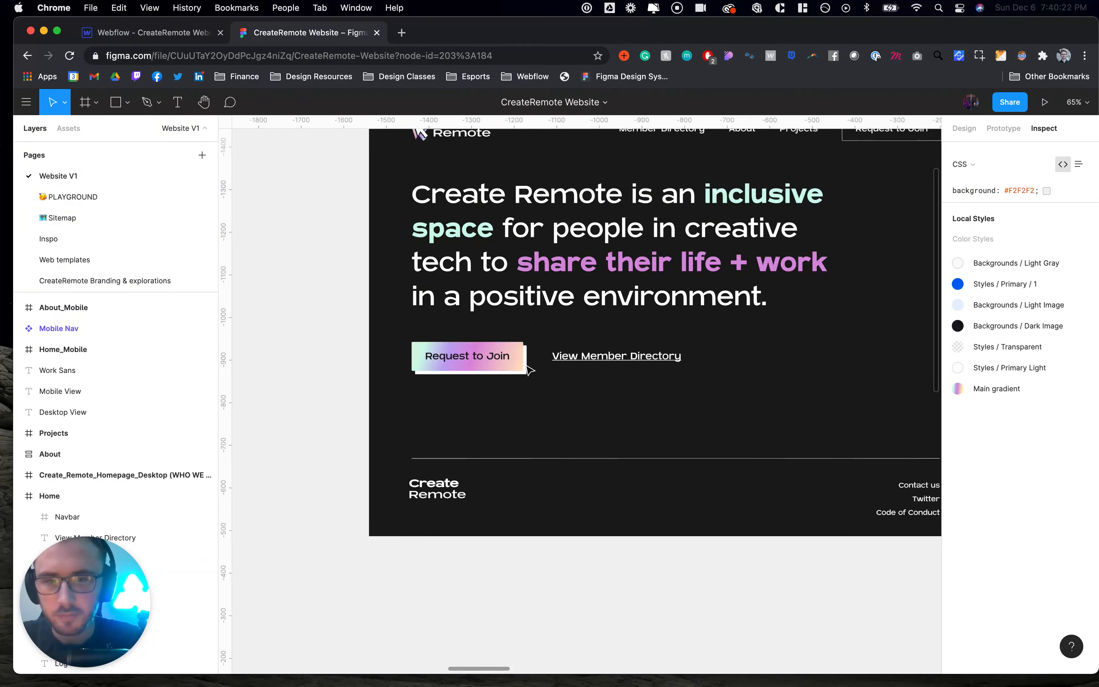
pyautogui.scroll(5, 534, 372)
pyautogui.click(502, 351)
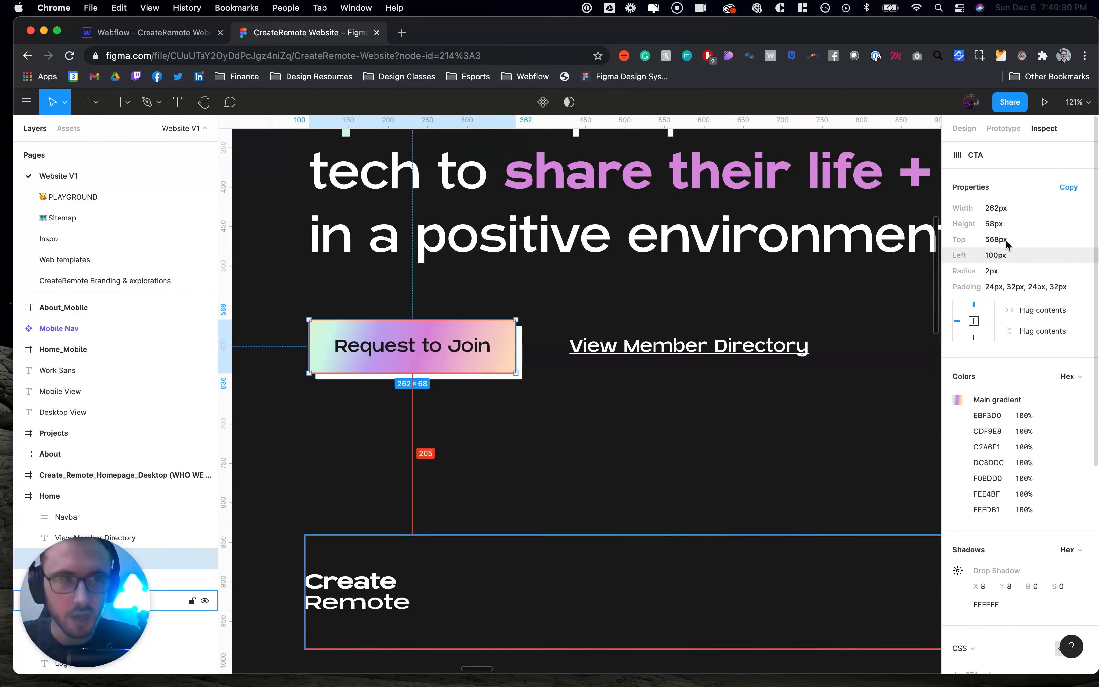
pyautogui.click(963, 128)
pyautogui.scroll(-2, 1040, 520)
pyautogui.hotkey('ctrl', 'Tab')
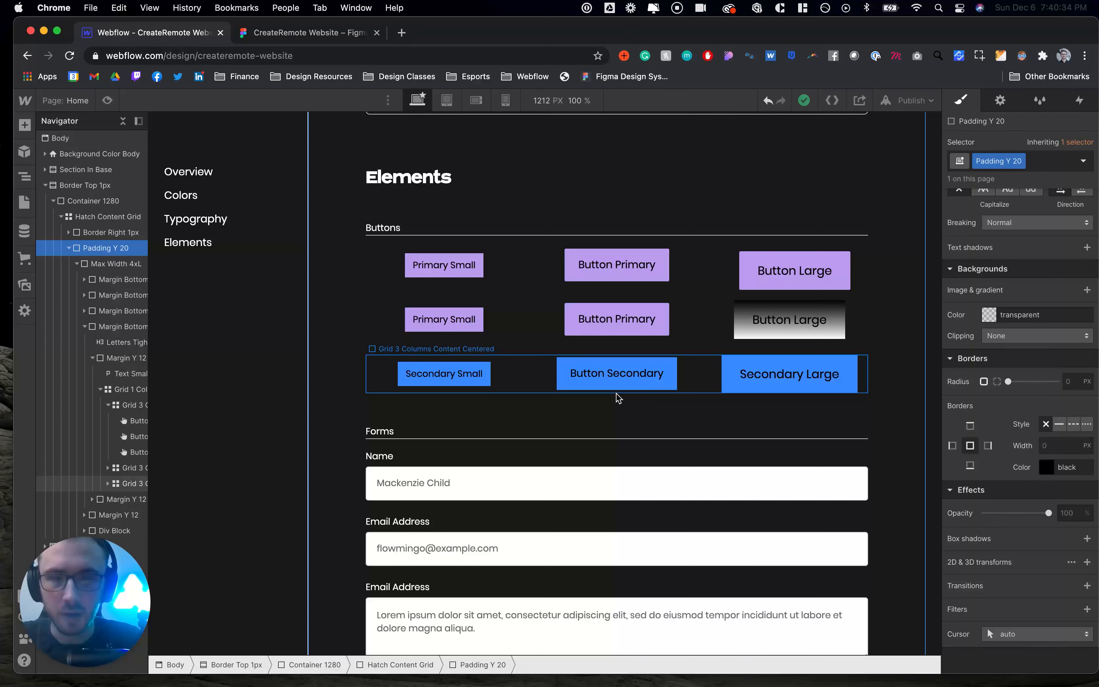
pyautogui.click(749, 266)
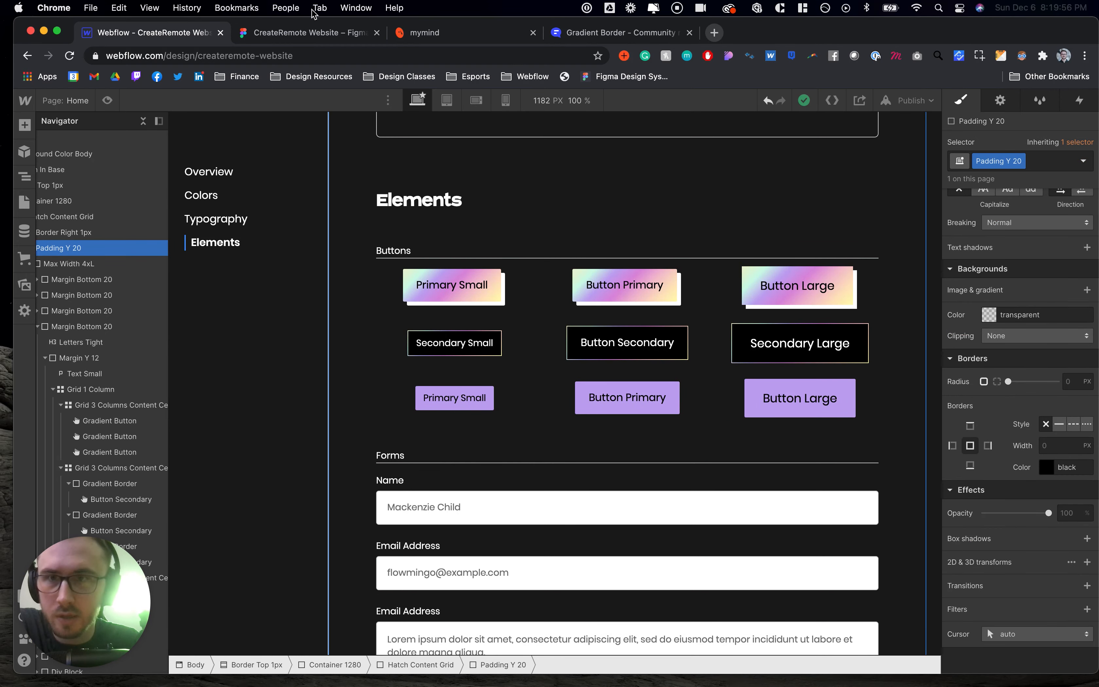
# - Browse the Figma desktop designs for the home and member directory pages
pyautogui.click(319, 35)
pyautogui.hscroll(-5, 483, 240)
pyautogui.click(542, 235)
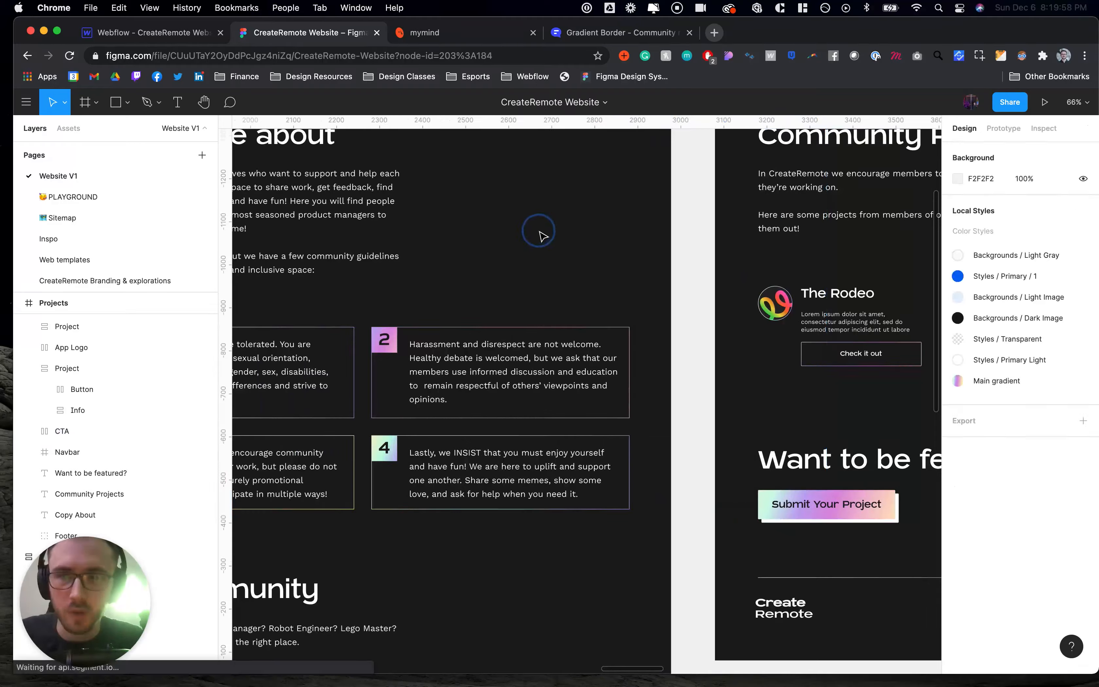
pyautogui.scroll(-8, 570, 236)
pyautogui.hscroll(-9, 531, 229)
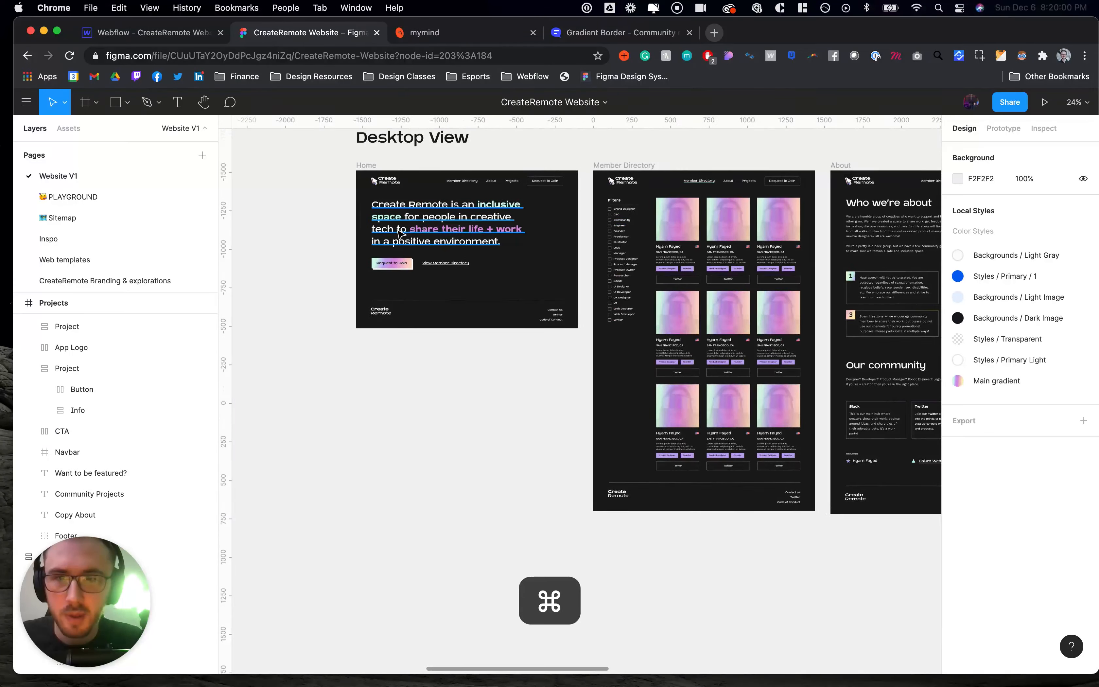
pyautogui.scroll(3, 400, 232)
pyautogui.hscroll(8, 431, 272)
pyautogui.scroll(5, 450, 309)
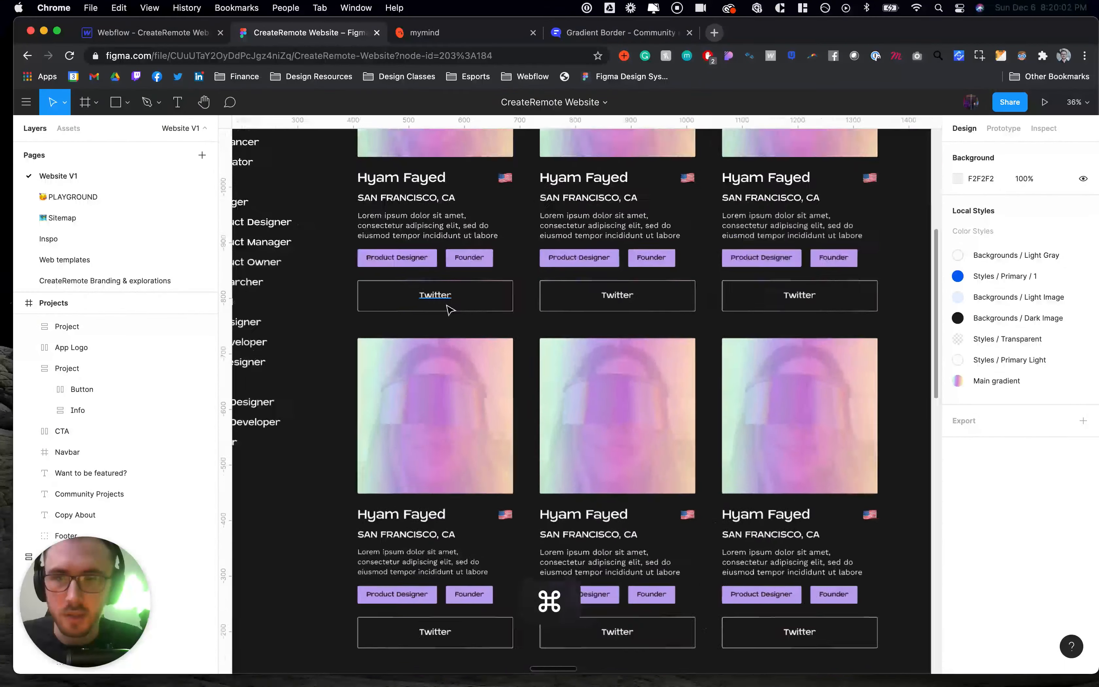
pyautogui.scroll(-3, 524, 314)
pyautogui.hscroll(-5, 491, 231)
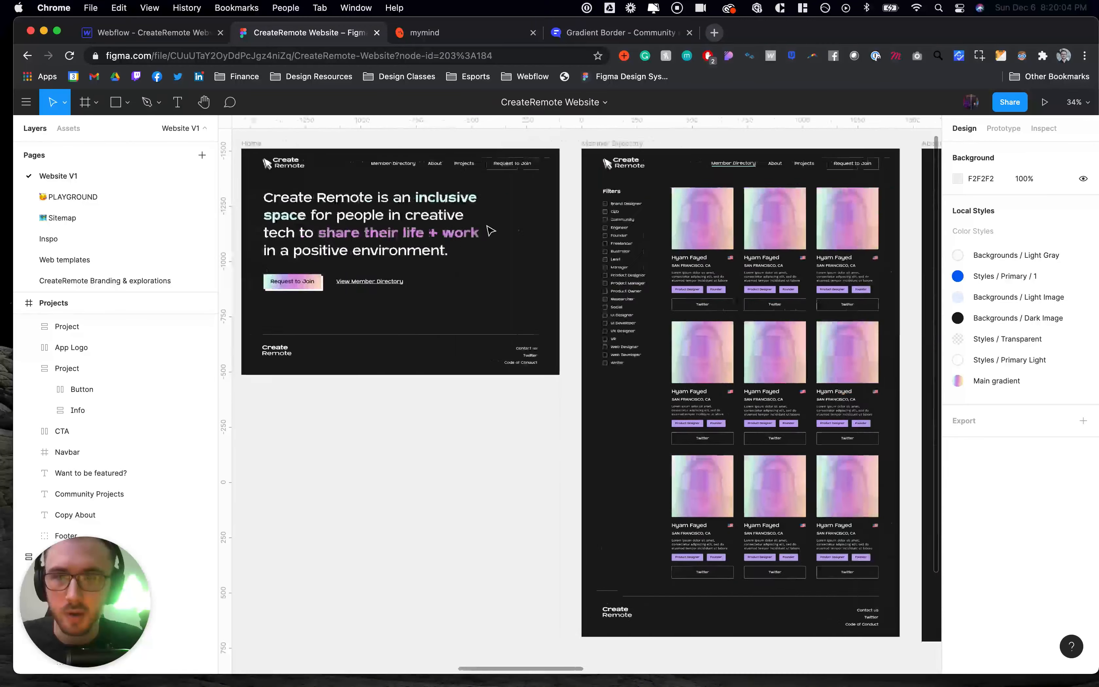
pyautogui.scroll(5, 704, 296)
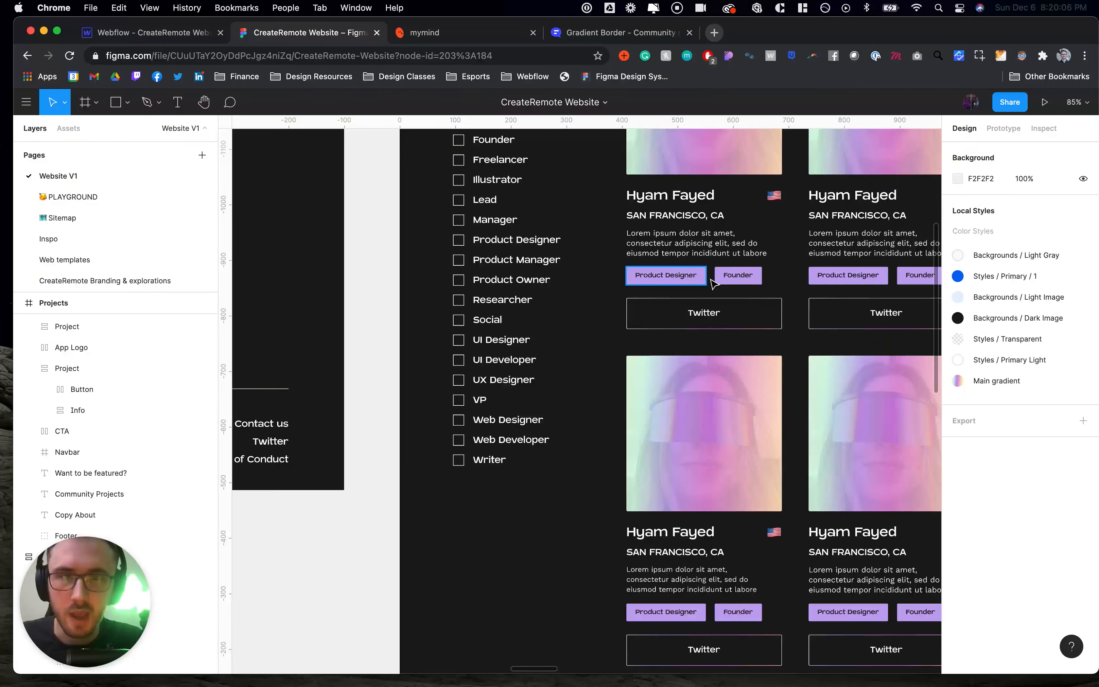
pyautogui.scroll(-5, 771, 299)
pyautogui.hscroll(-3, 507, 270)
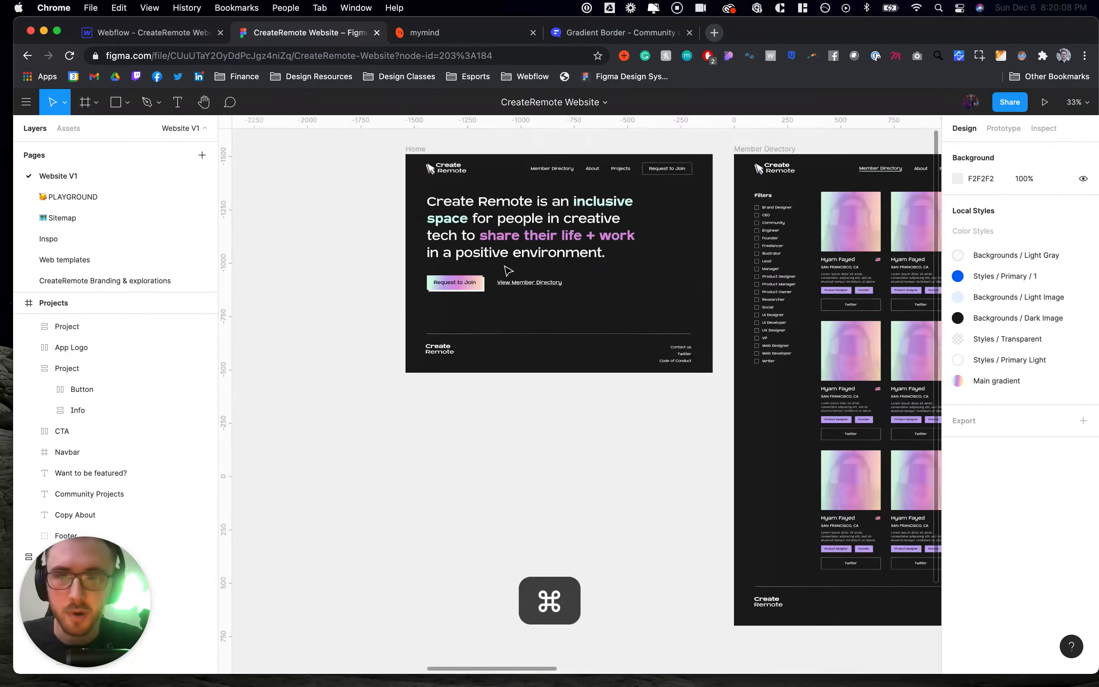
pyautogui.scroll(5, 508, 270)
pyautogui.click(186, 33)
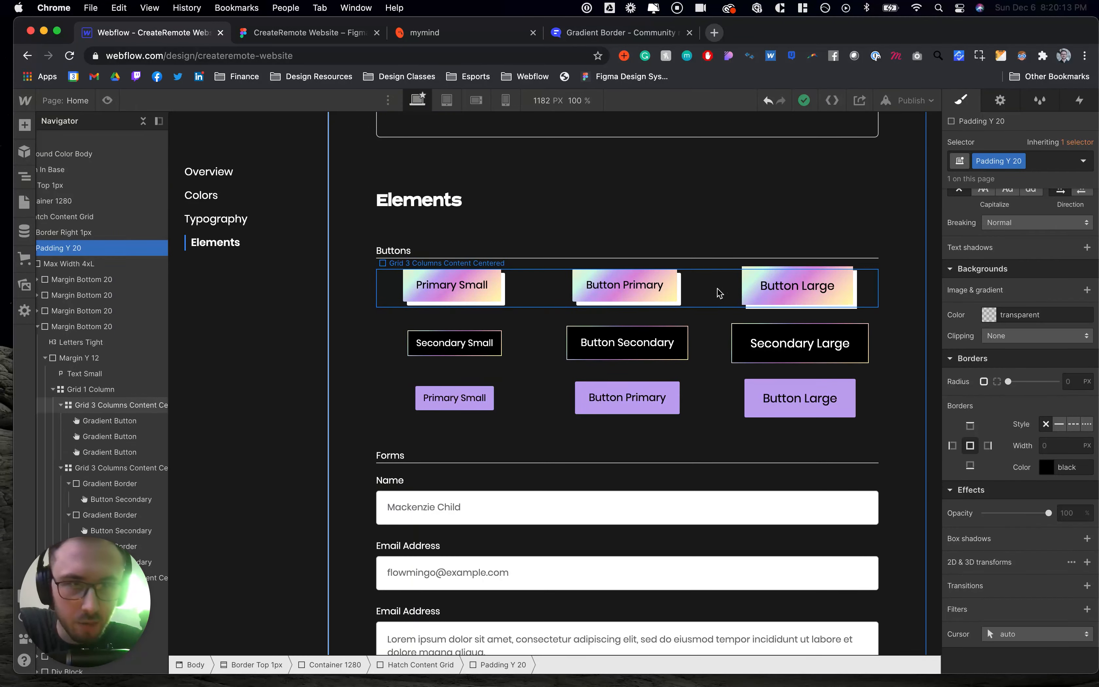
# - Apply the Button Small combo class to the small gradient button
pyautogui.click(767, 290)
pyautogui.click(648, 298)
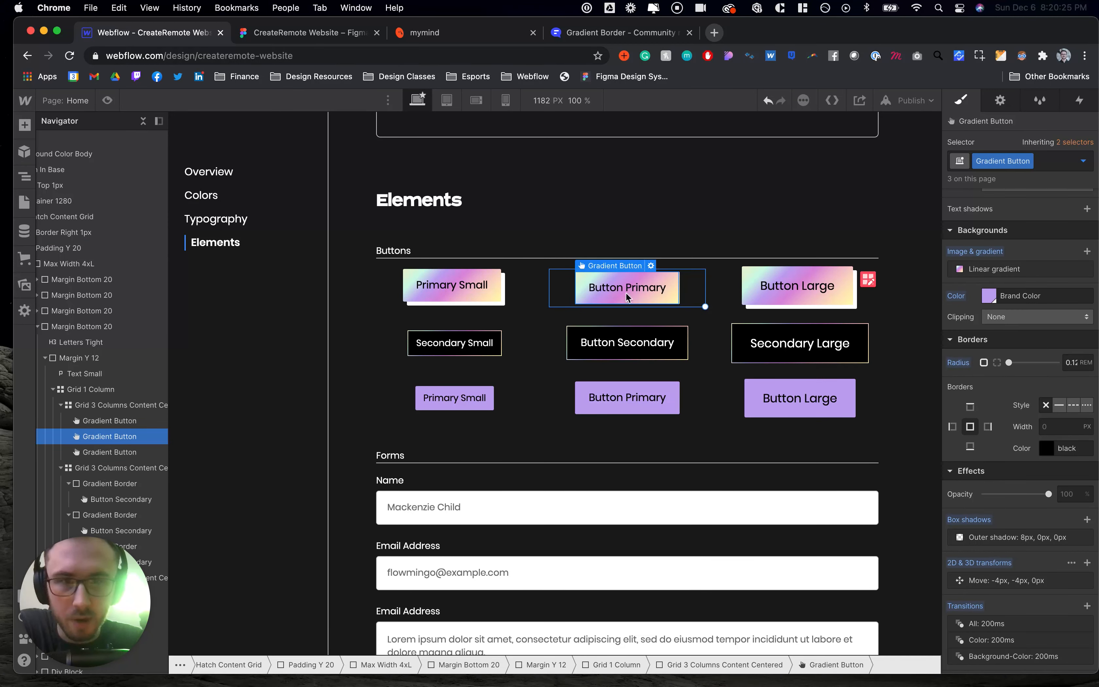
pyautogui.click(802, 290)
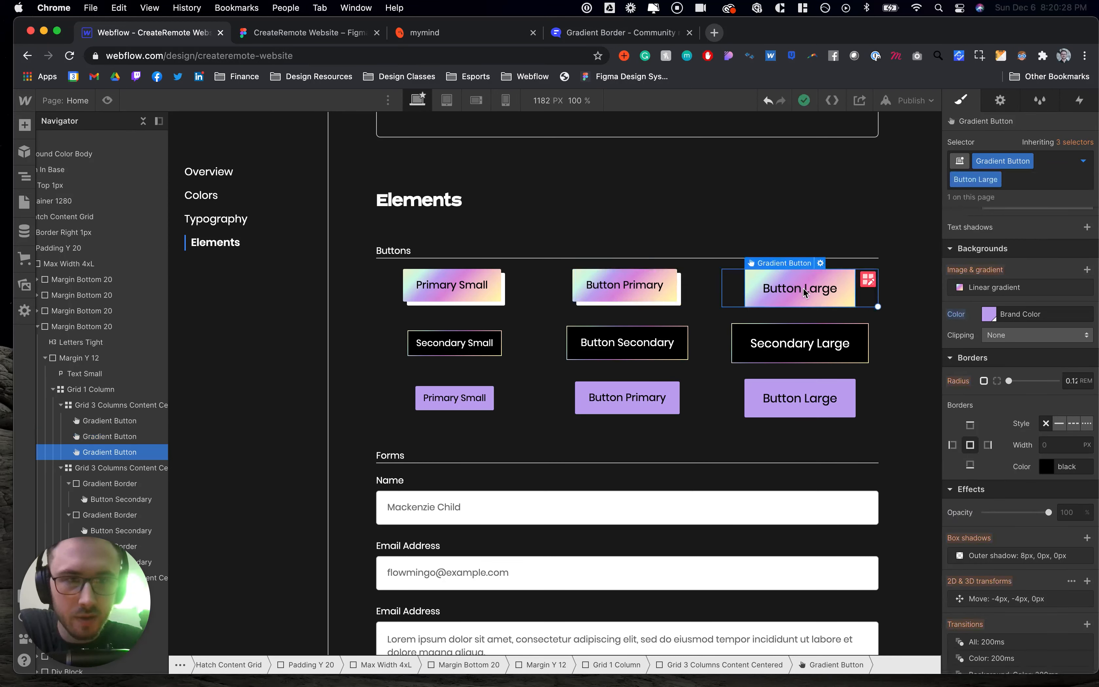
pyautogui.click(483, 293)
pyautogui.click(1049, 161)
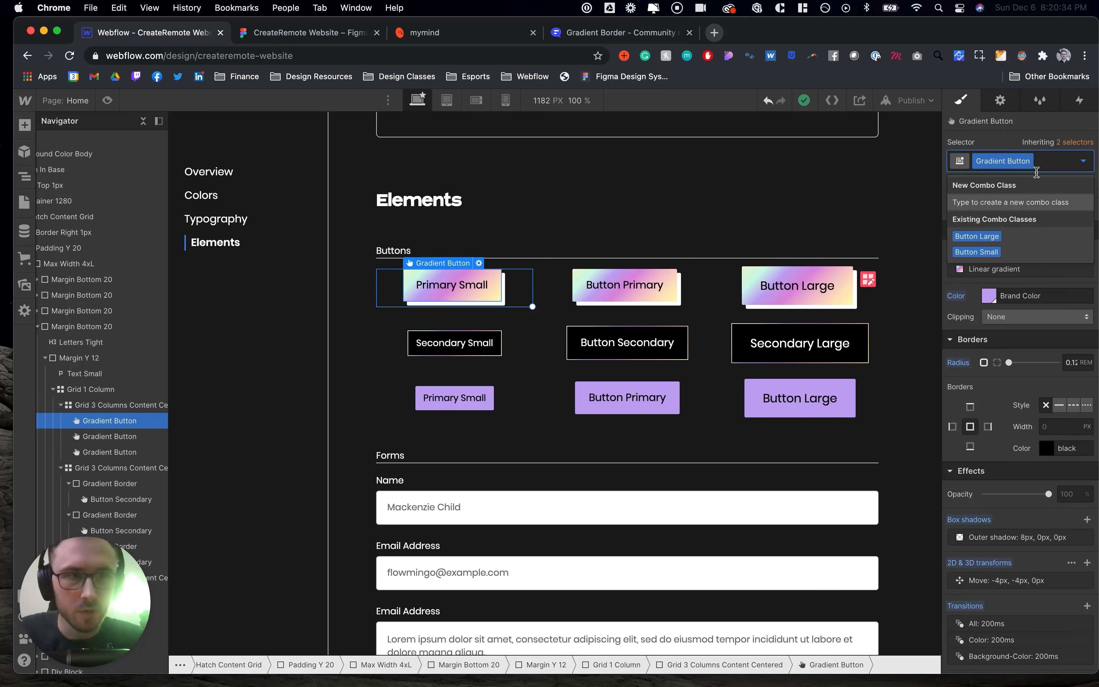
pyautogui.click(983, 251)
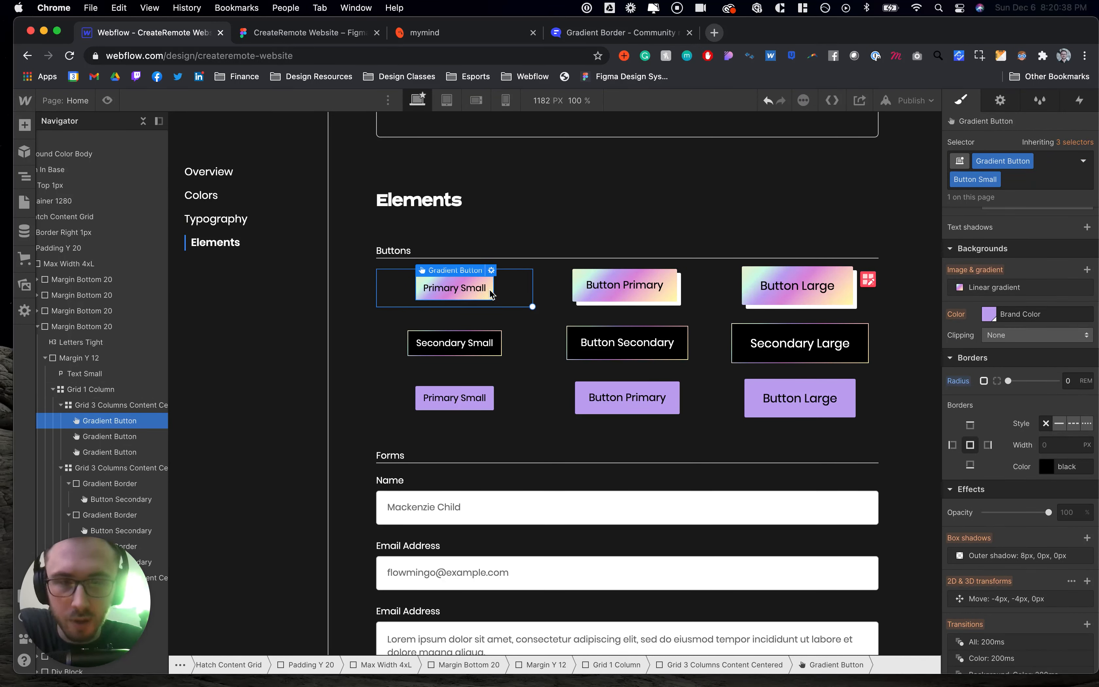
# - Set the primary gradient button's All transition duration to 150 ms
pyautogui.click(691, 295)
pyautogui.scroll(-2, 1044, 525)
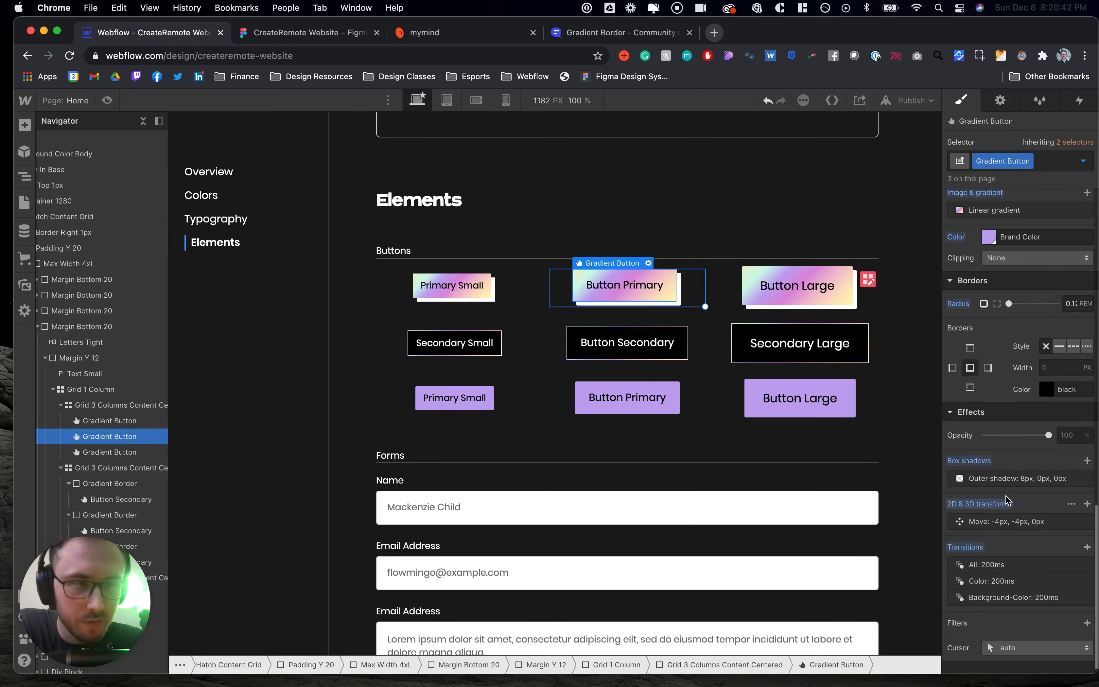
pyautogui.click(1020, 480)
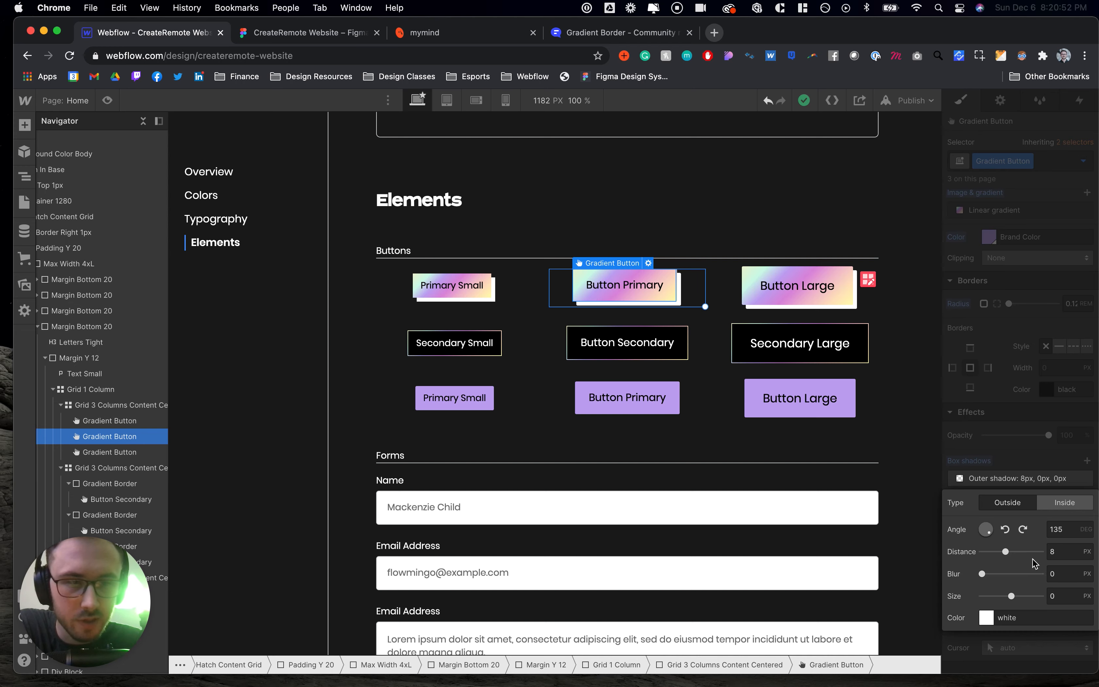
pyautogui.click(1040, 468)
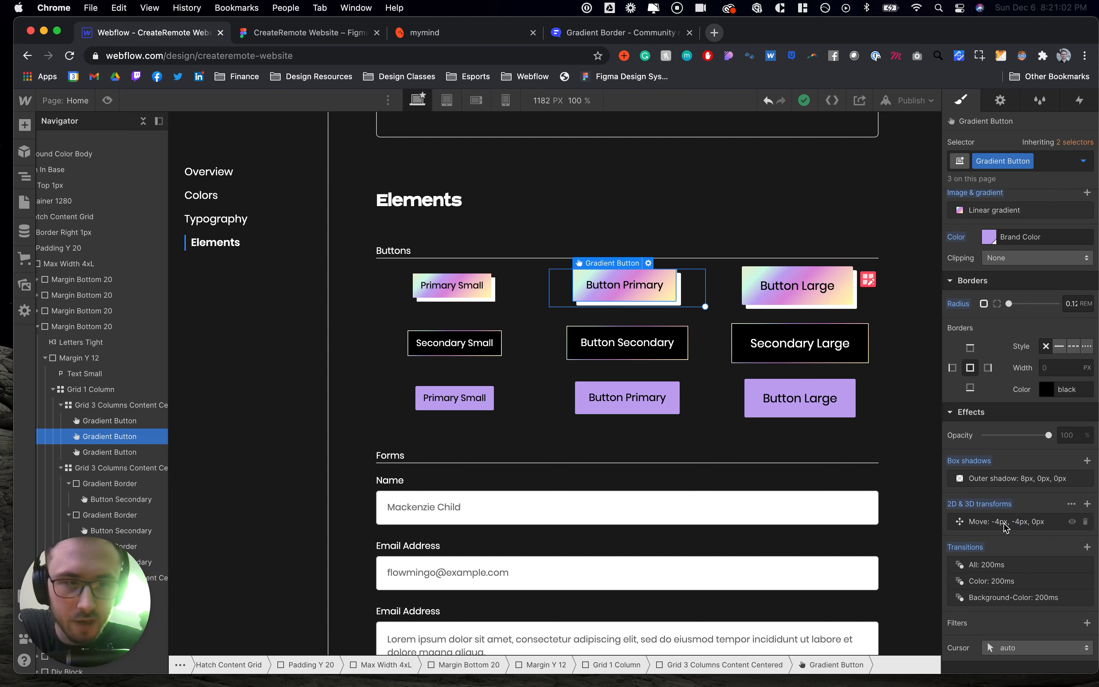
pyautogui.click(1004, 522)
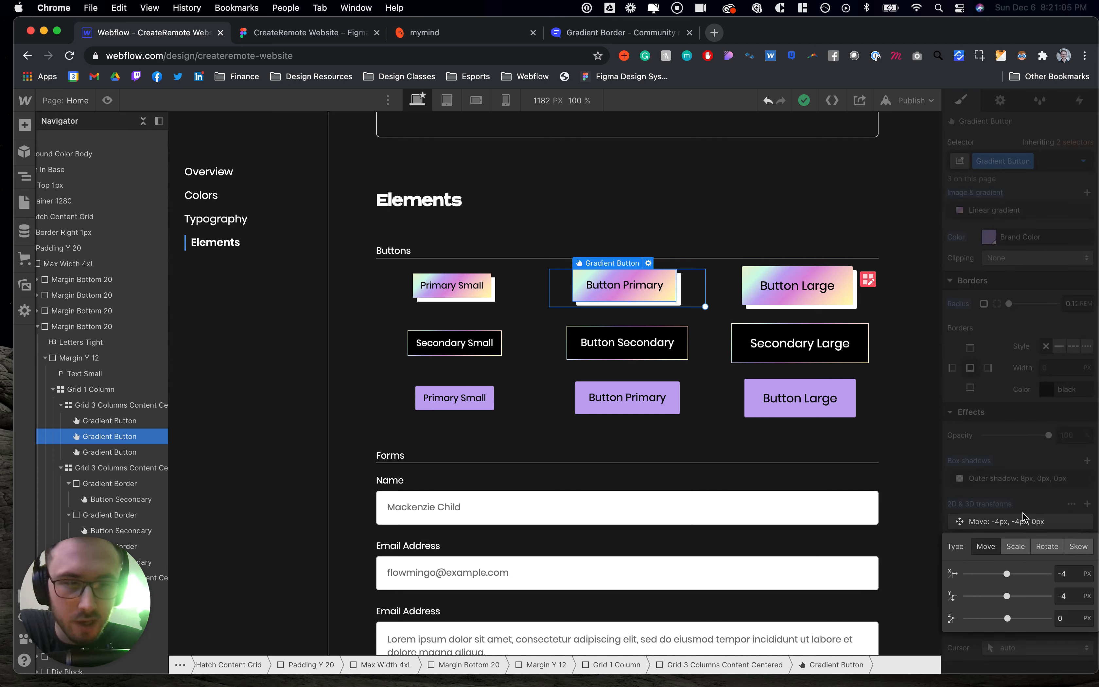
pyautogui.click(1028, 522)
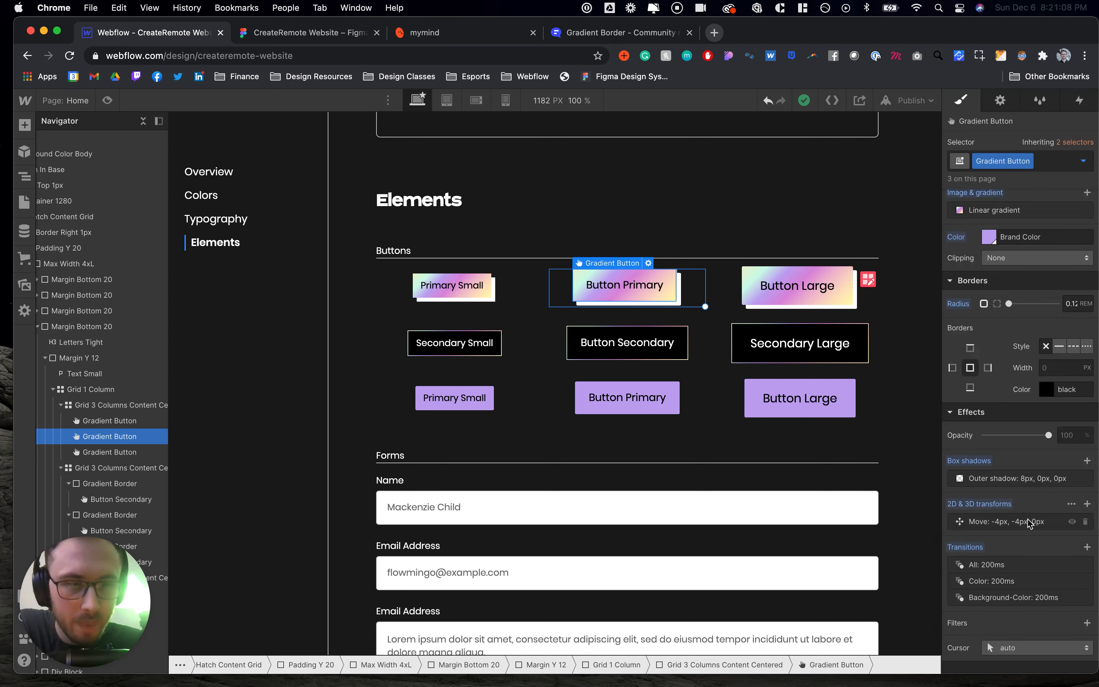
pyautogui.click(990, 566)
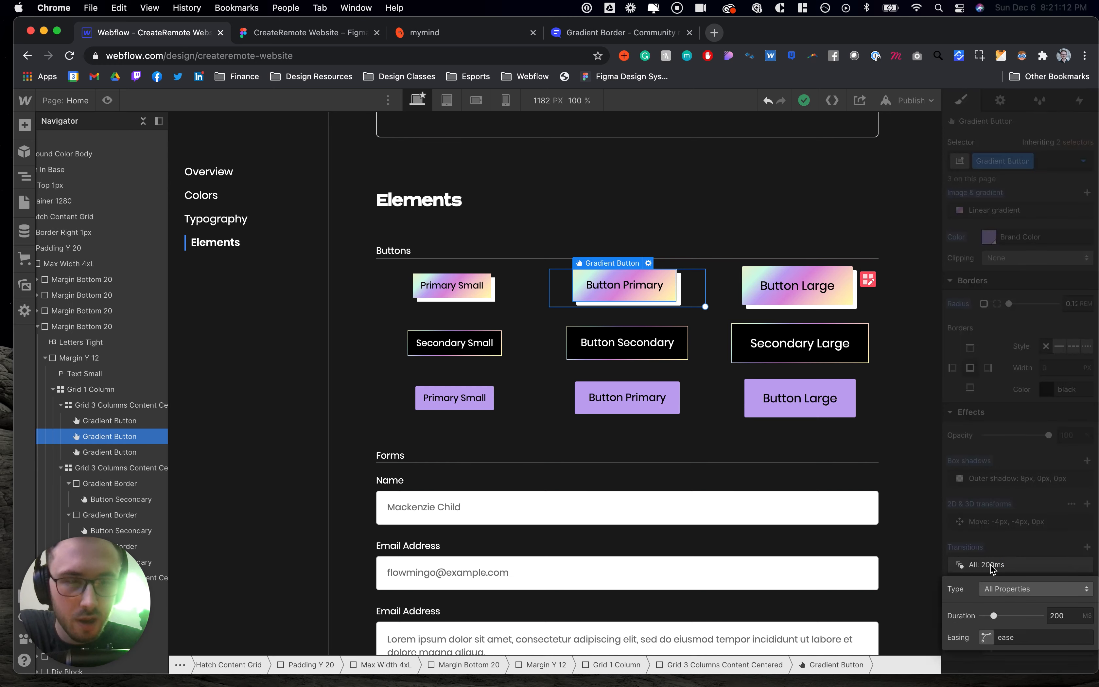
pyautogui.click(1062, 616)
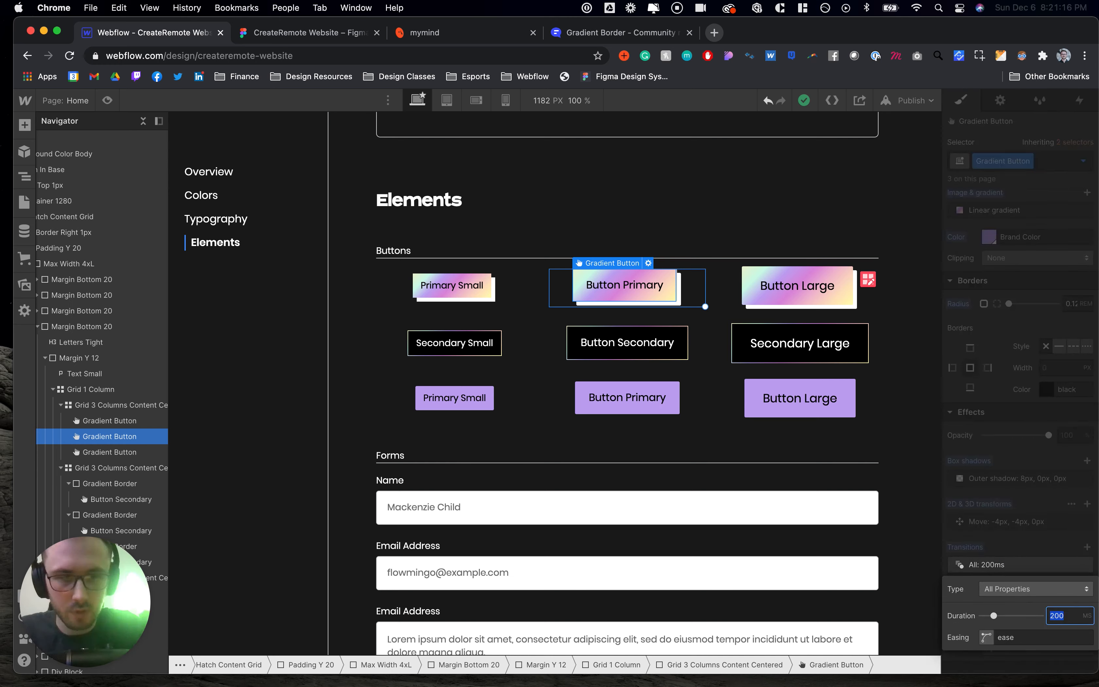
pyautogui.press('Return')
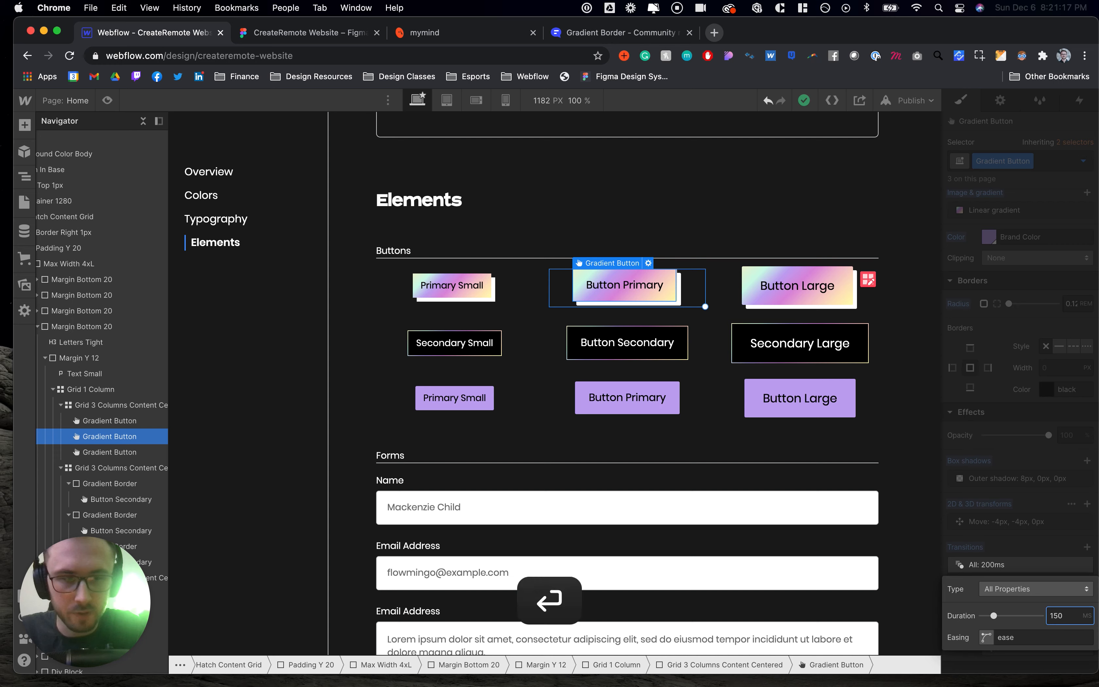
pyautogui.click(1041, 546)
# - View the gradient button's Hover state styles, then return to the default state
pyautogui.click(1083, 161)
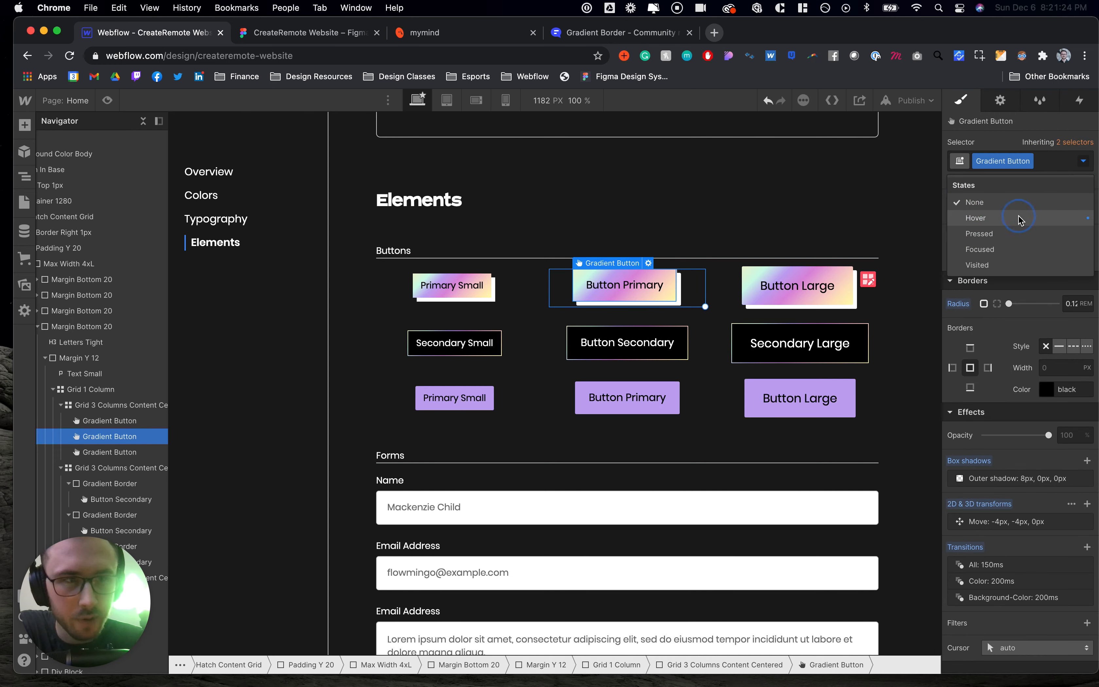
pyautogui.press('Return')
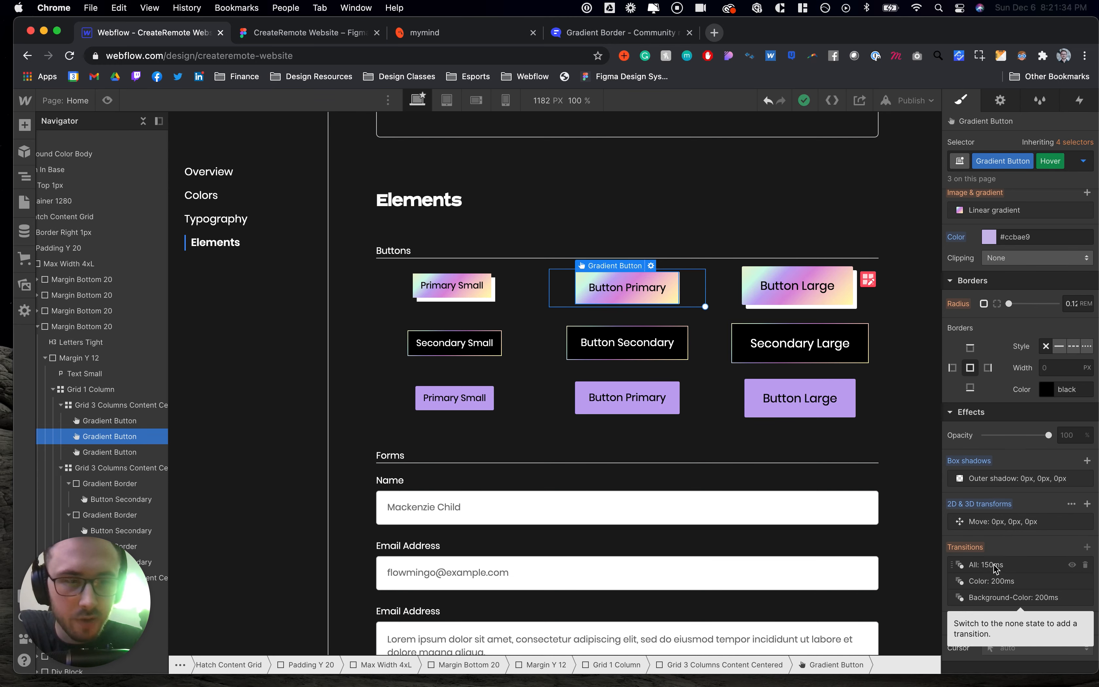
pyautogui.click(1059, 161)
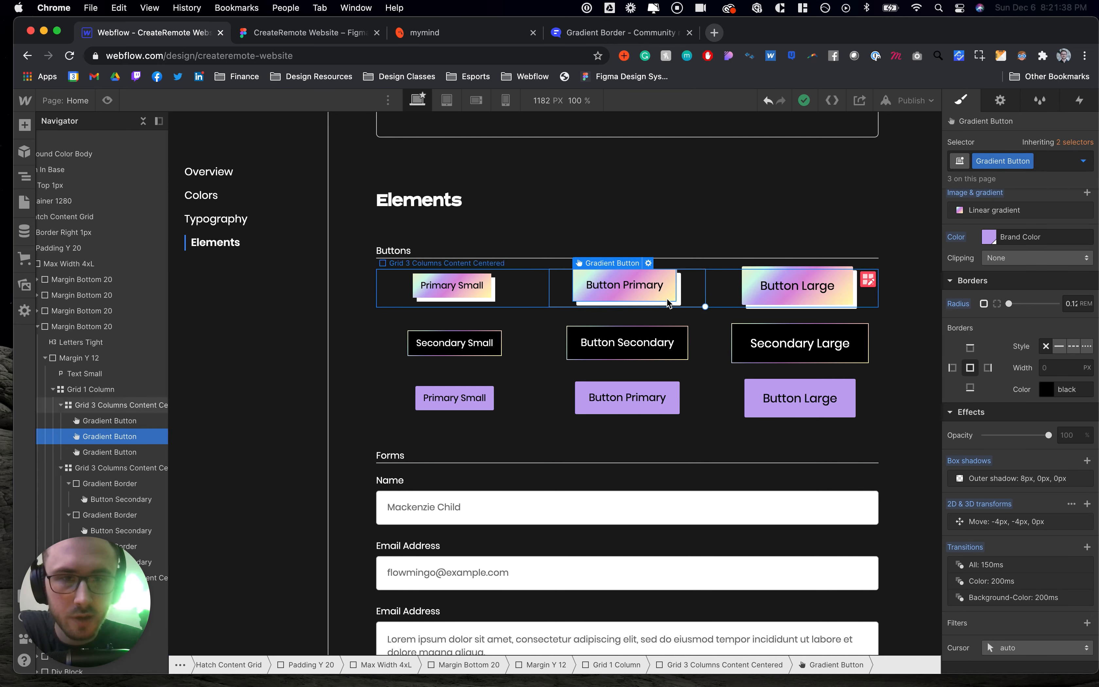
# - Examine the linear gradient background of the secondary button's Gradient Border wrapper
pyautogui.click(685, 343)
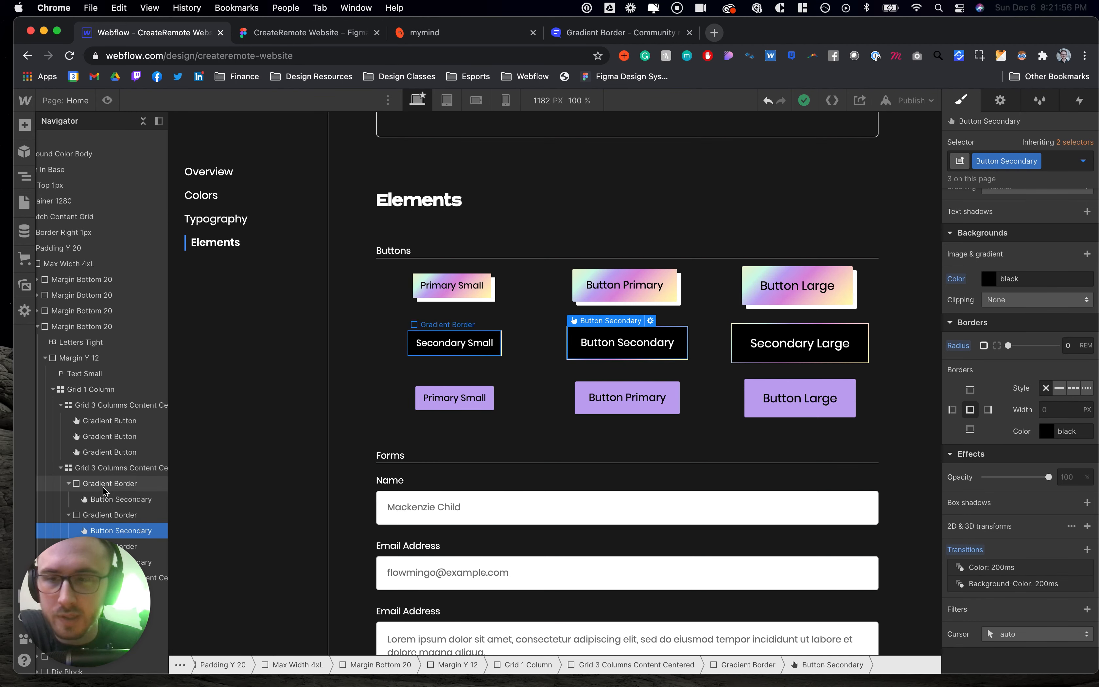
pyautogui.click(91, 516)
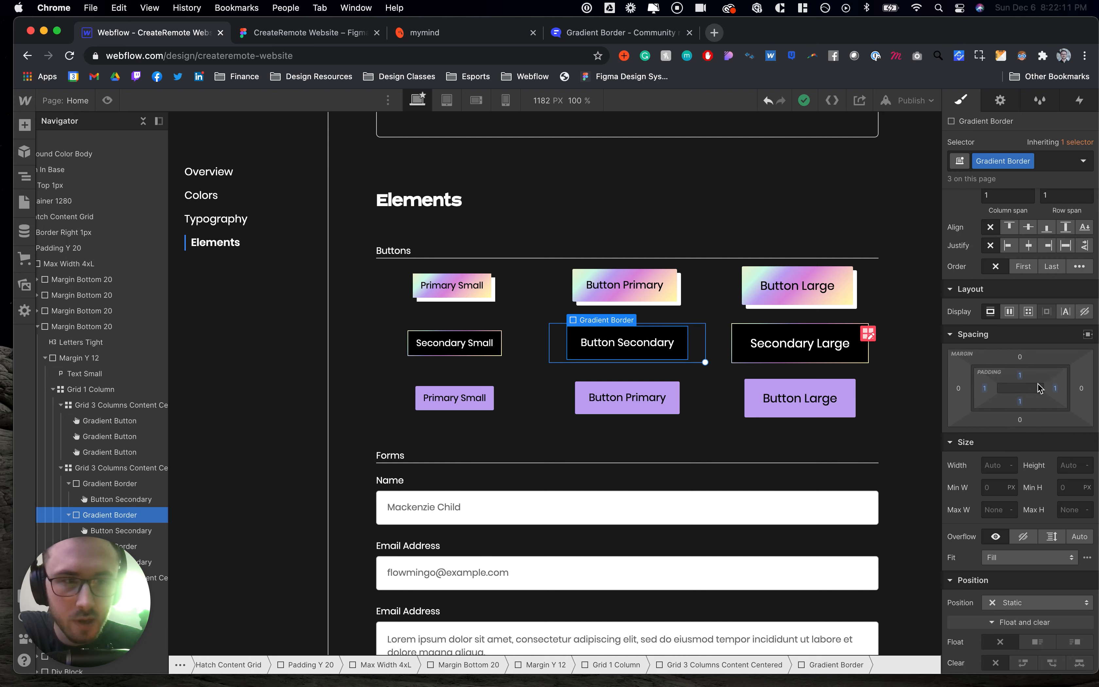
pyautogui.scroll(-10, 1017, 463)
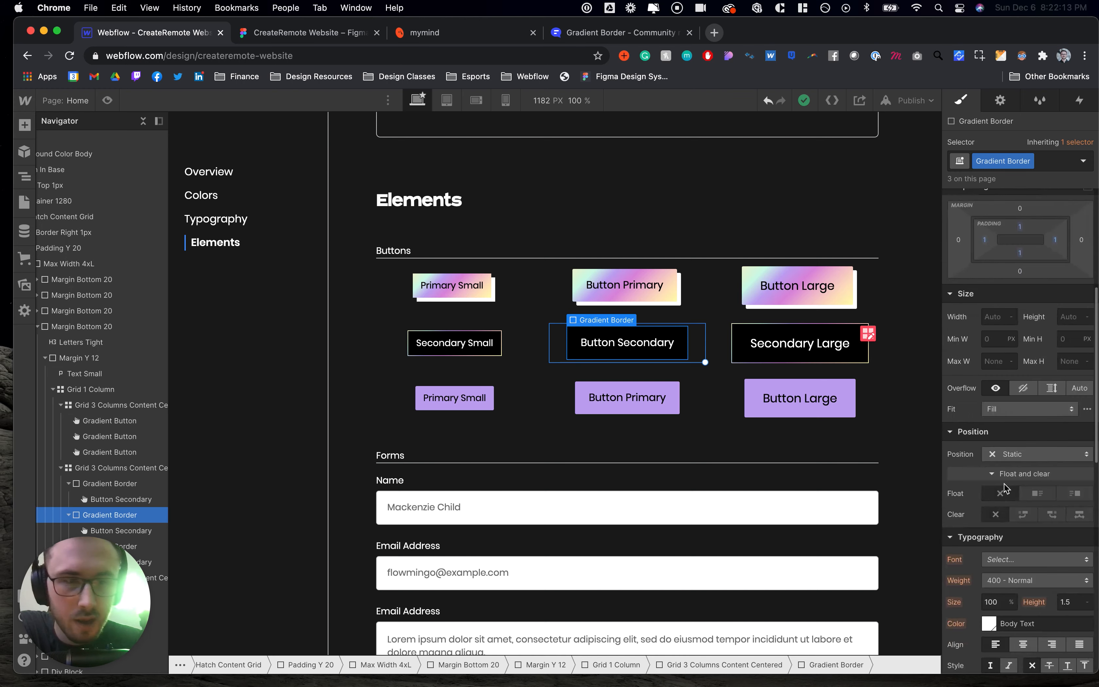
pyautogui.scroll(-5, 1004, 488)
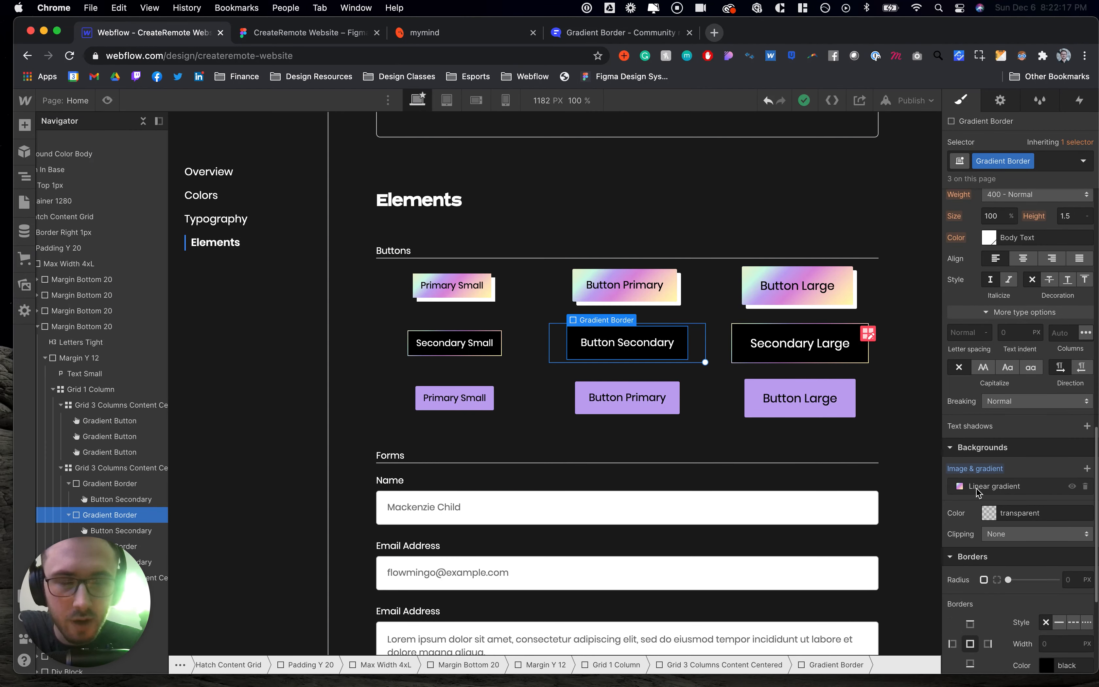
pyautogui.click(962, 490)
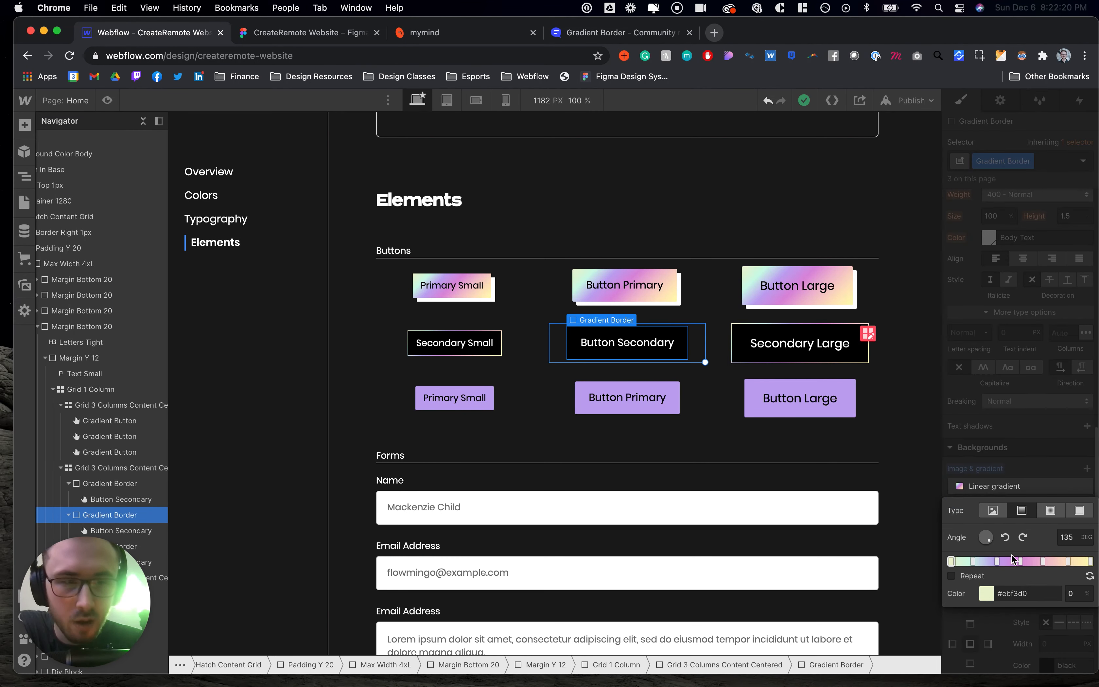
pyautogui.click(1004, 481)
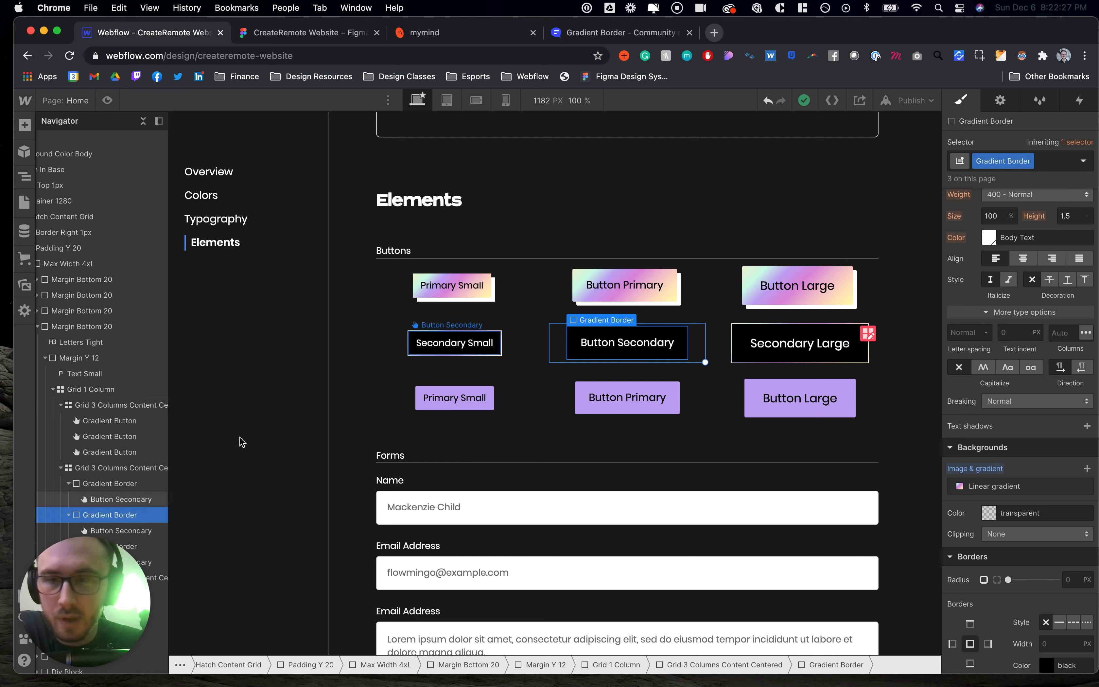
# - Inspect the secondary button's Hover state background colour, then deselect the button
pyautogui.scroll(-1, 134, 488)
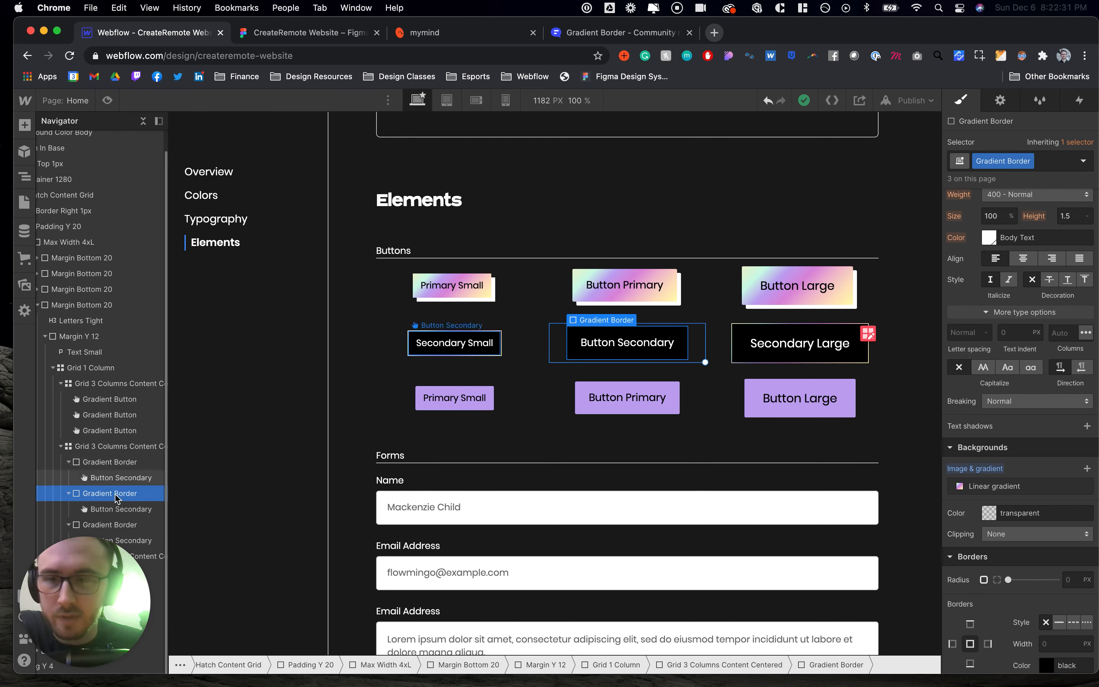
pyautogui.click(683, 344)
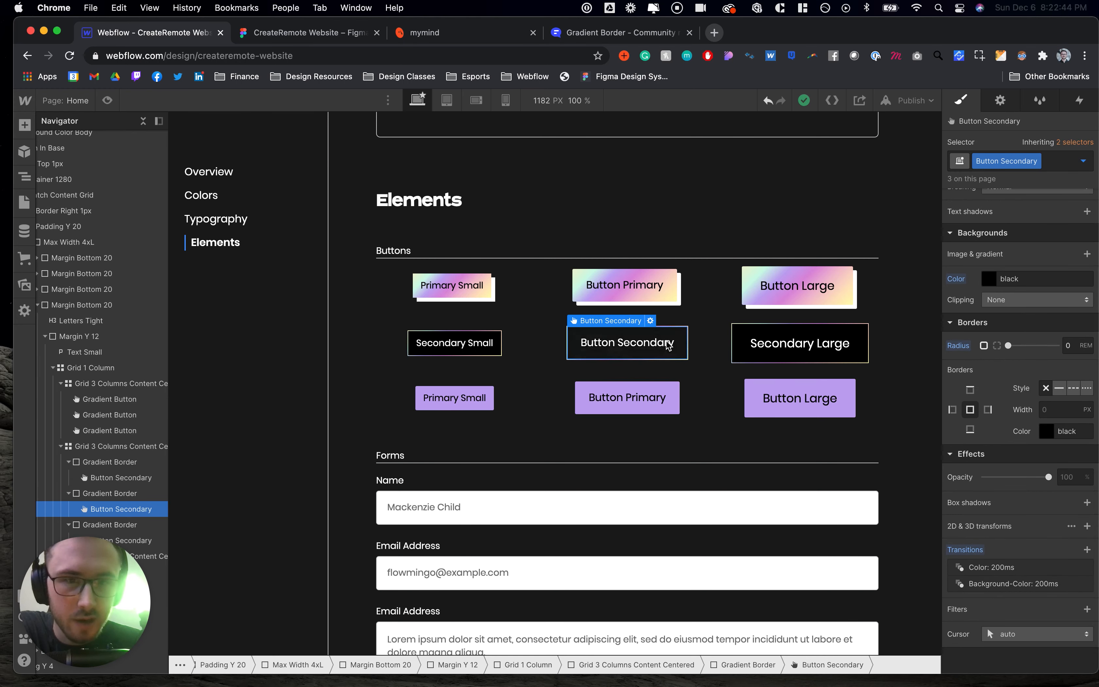
pyautogui.click(1085, 160)
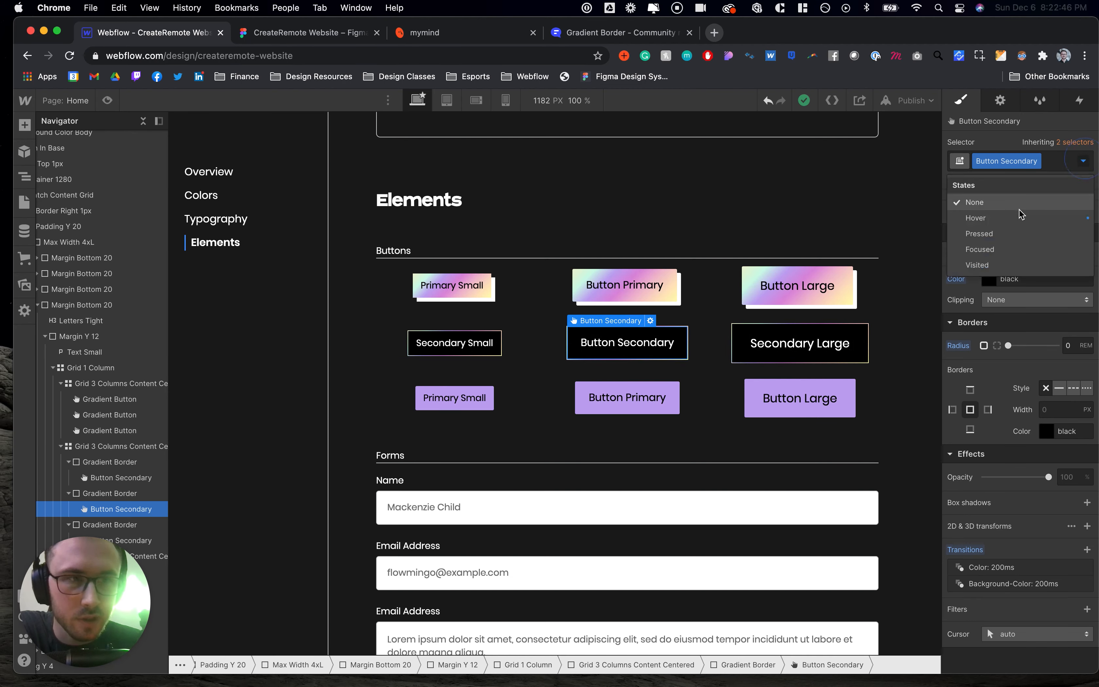
pyautogui.click(1004, 221)
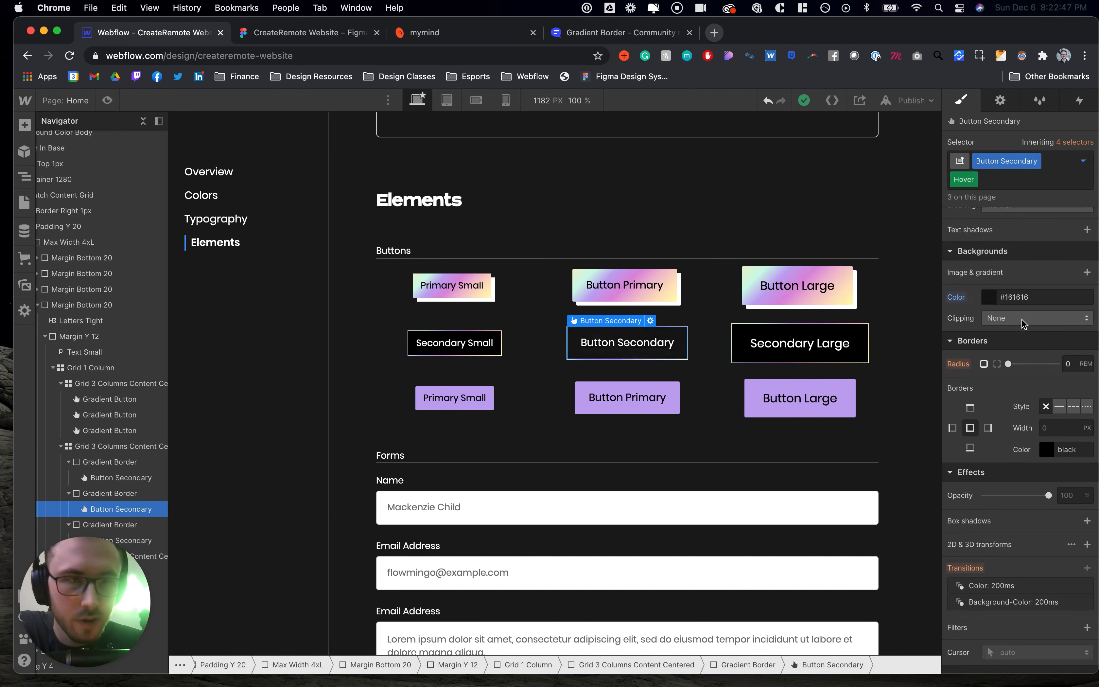
pyautogui.click(991, 302)
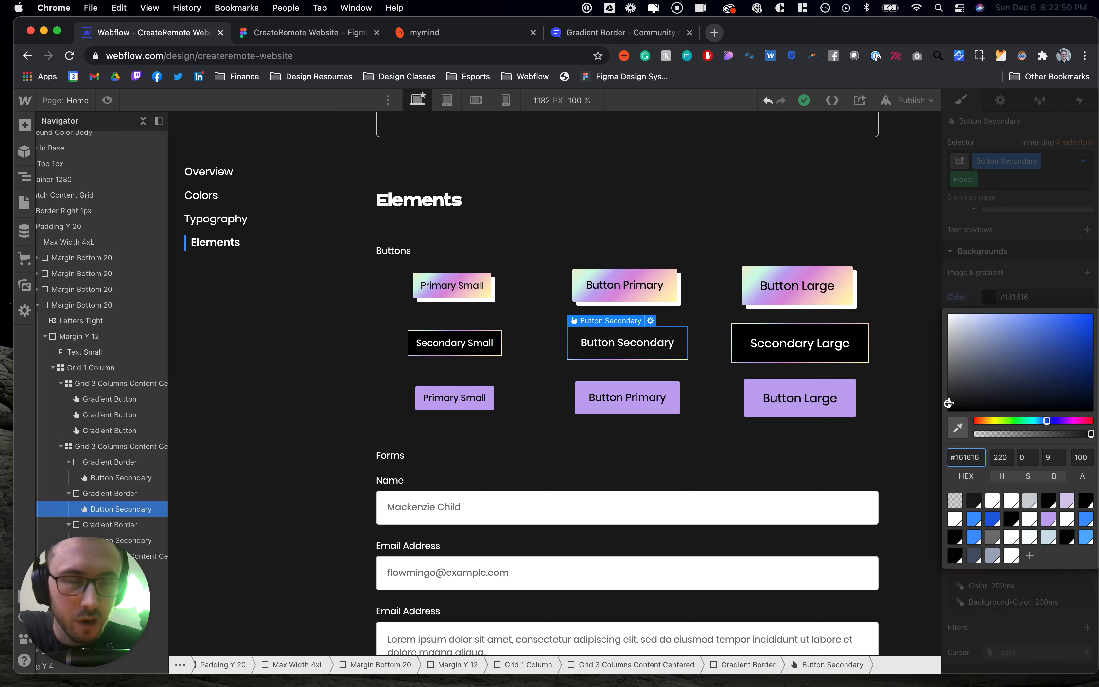
pyautogui.click(1015, 287)
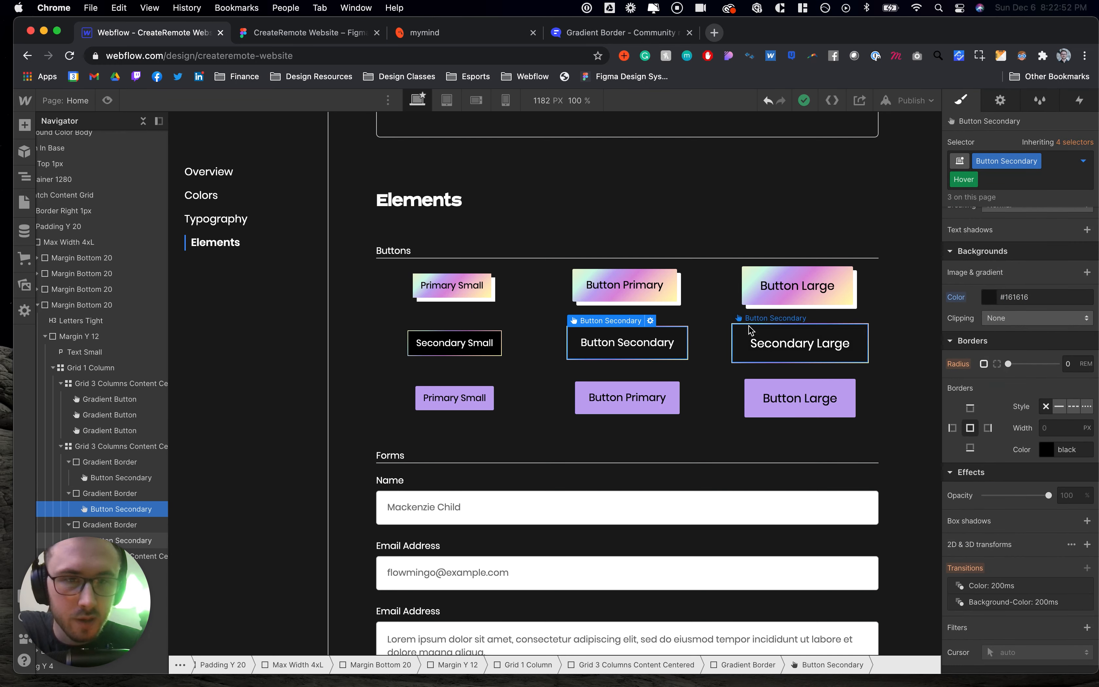
pyautogui.click(715, 325)
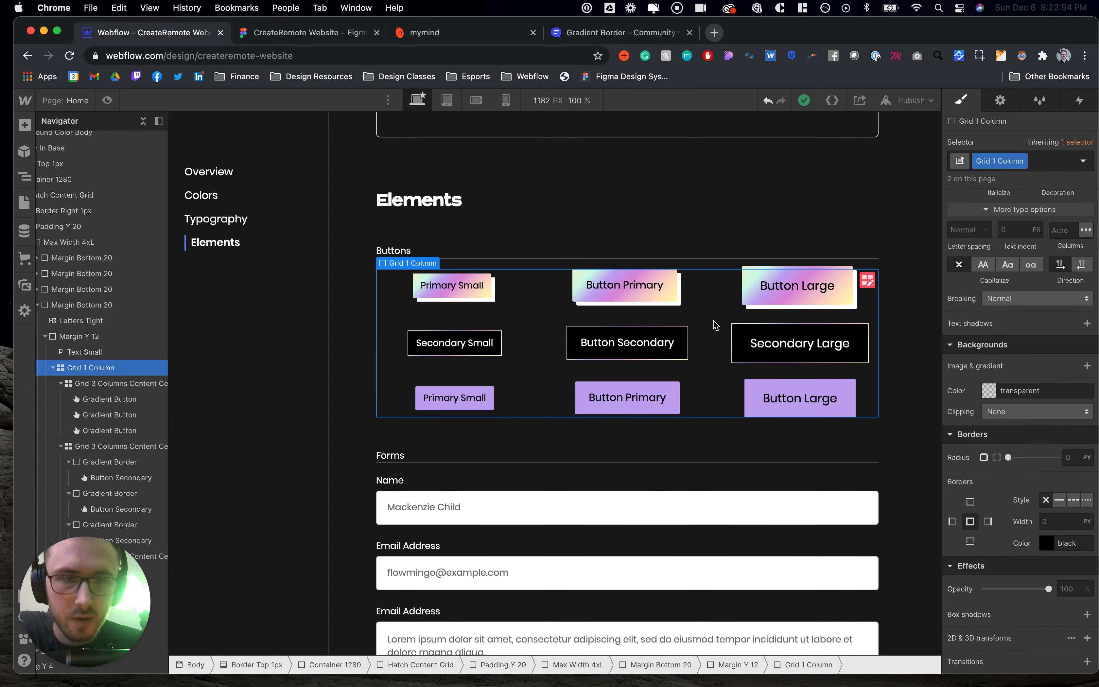
pyautogui.scroll(3, 699, 340)
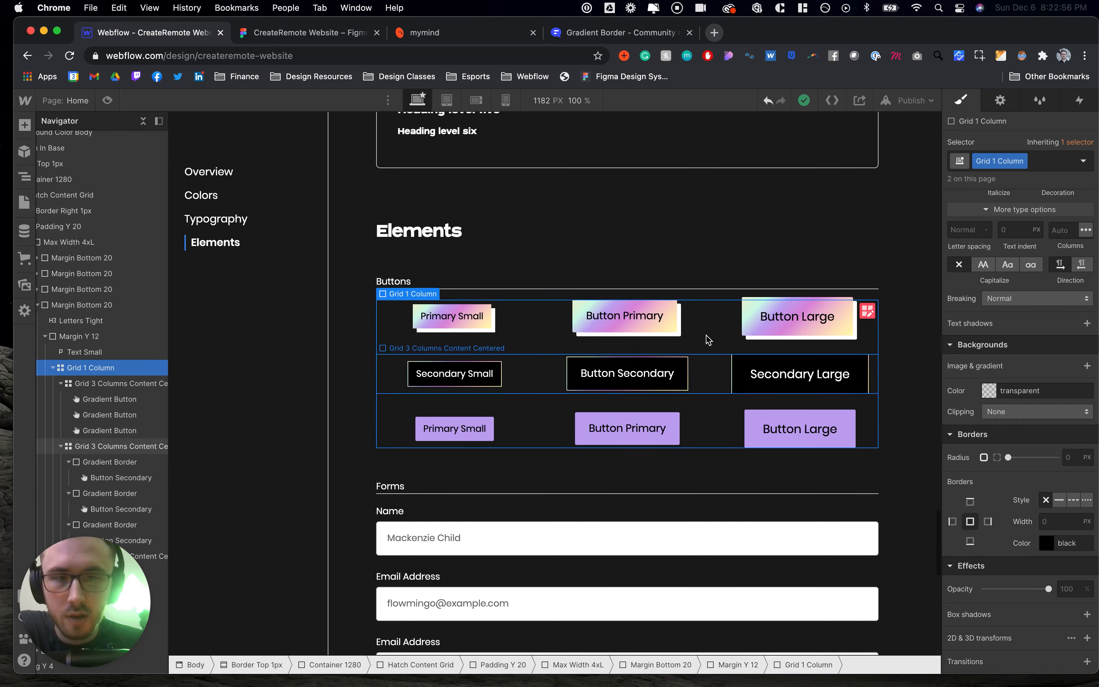
pyautogui.scroll(20, 707, 339)
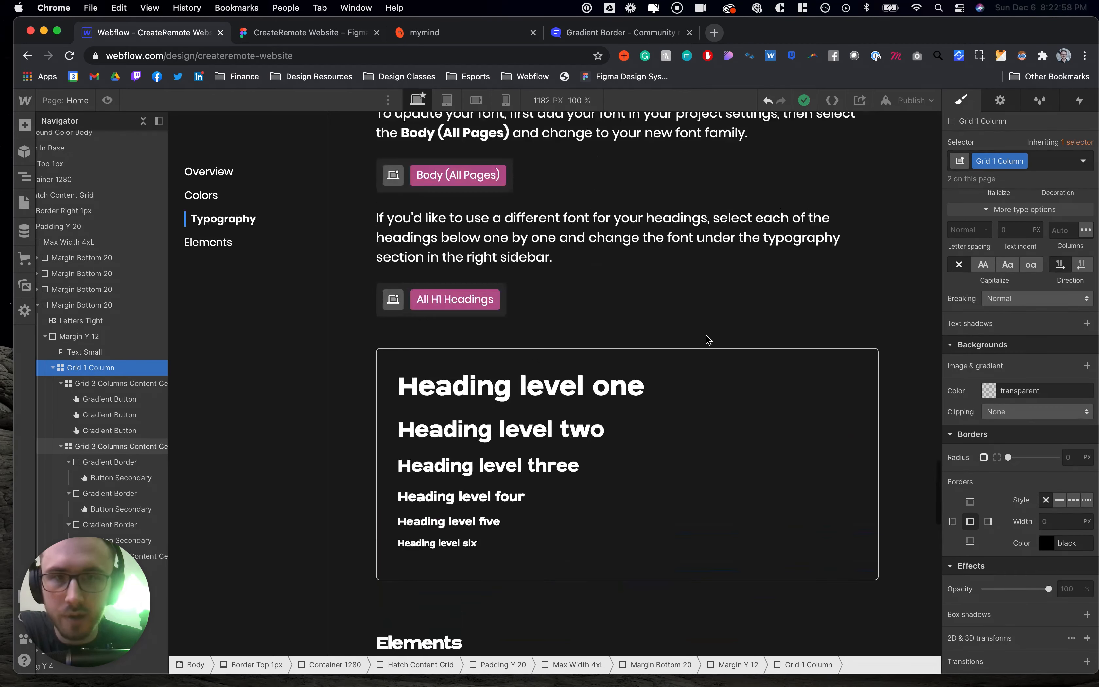
pyautogui.scroll(20, 707, 340)
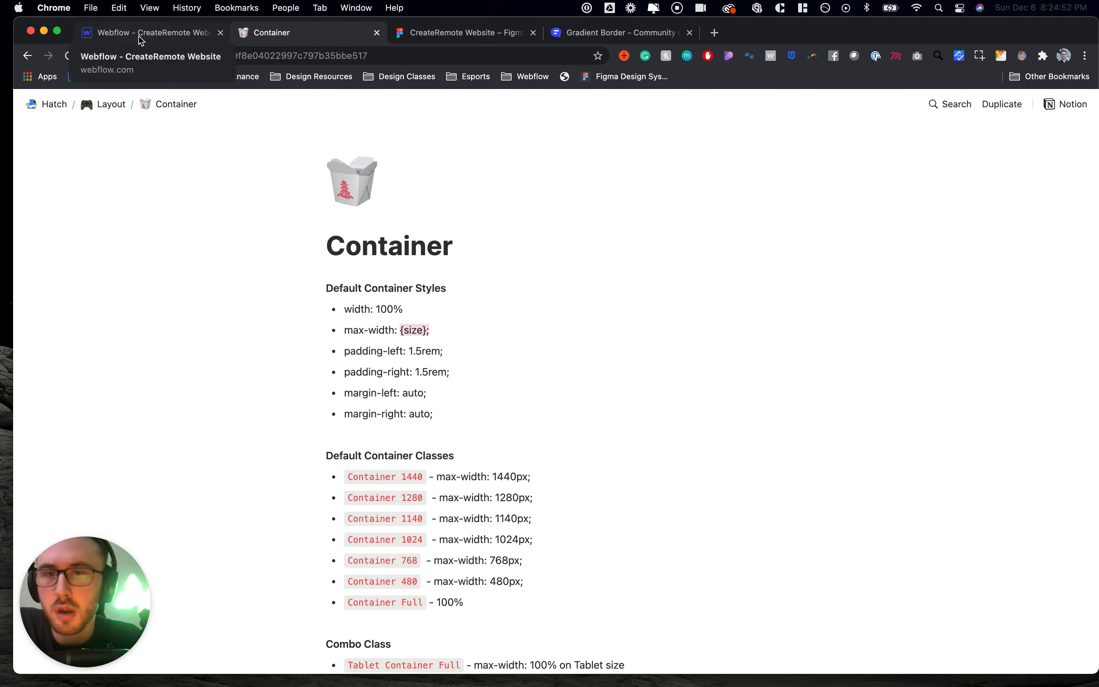
# - Read the Container documentation page in Notion for default container styles and classes
pyautogui.scroll(-3, 487, 533)
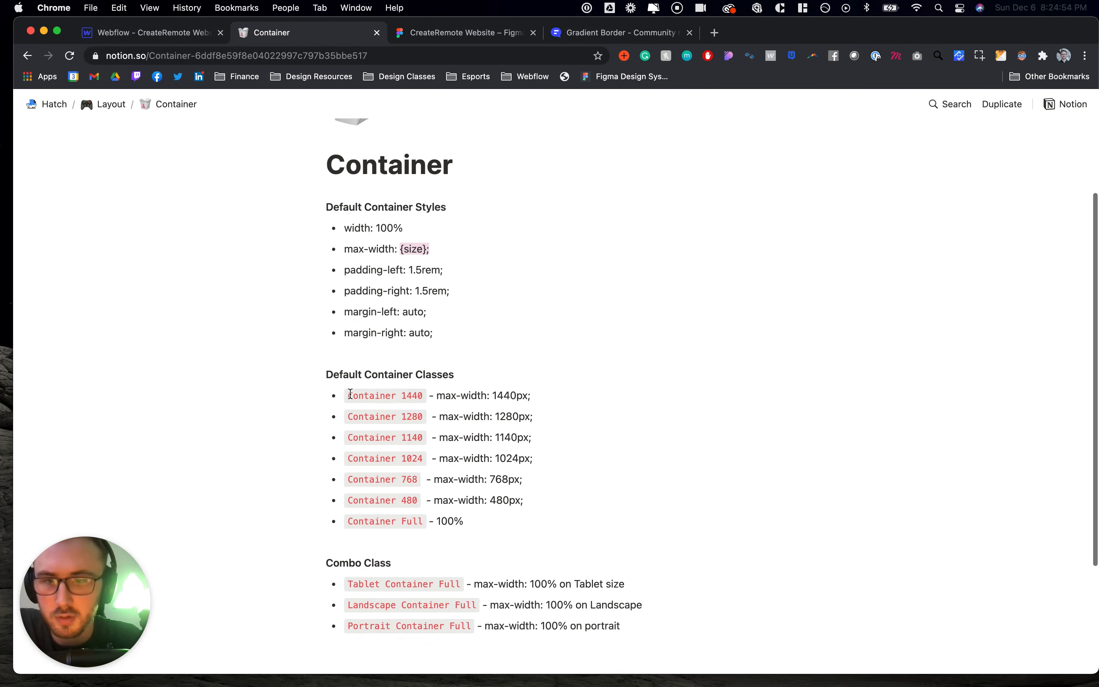
pyautogui.scroll(-3, 347, 389)
pyautogui.scroll(5, 348, 390)
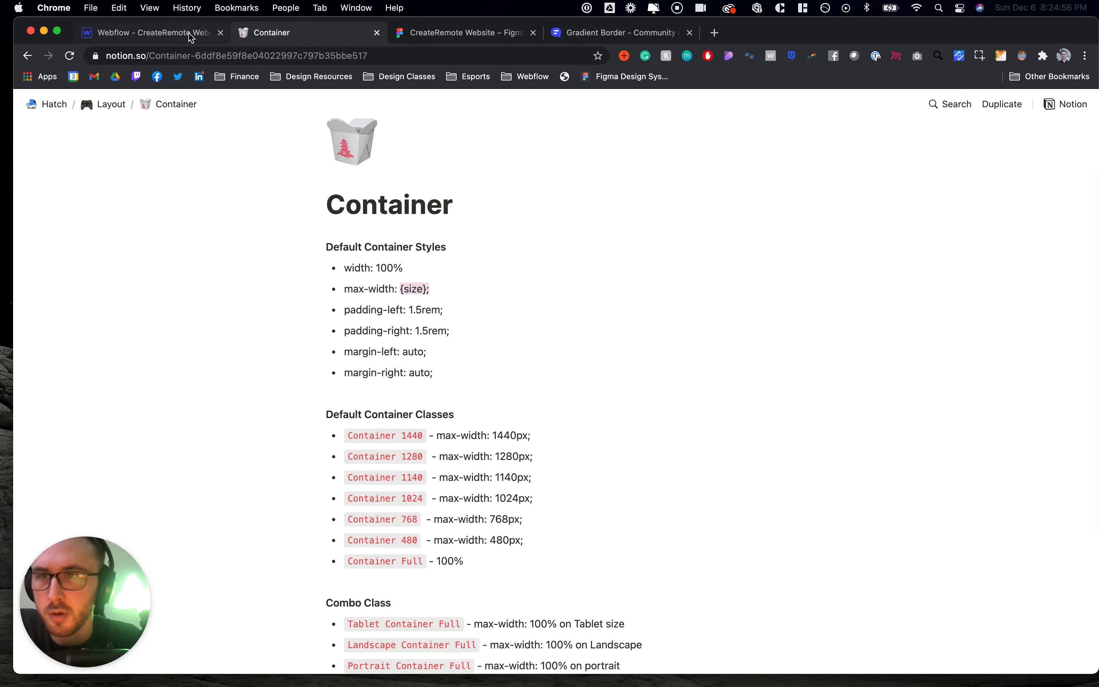
pyautogui.scroll(2, 216, 176)
pyautogui.click(167, 36)
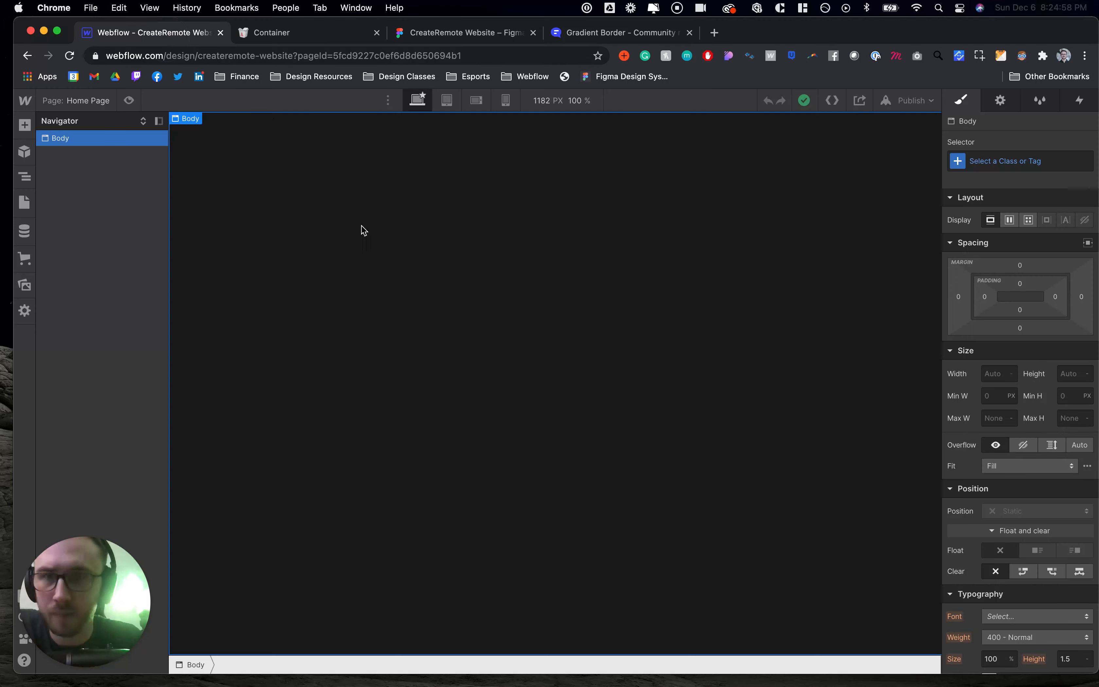
pyautogui.hotkey('ctrl', 'Tab')
pyautogui.scroll(-2, 395, 348)
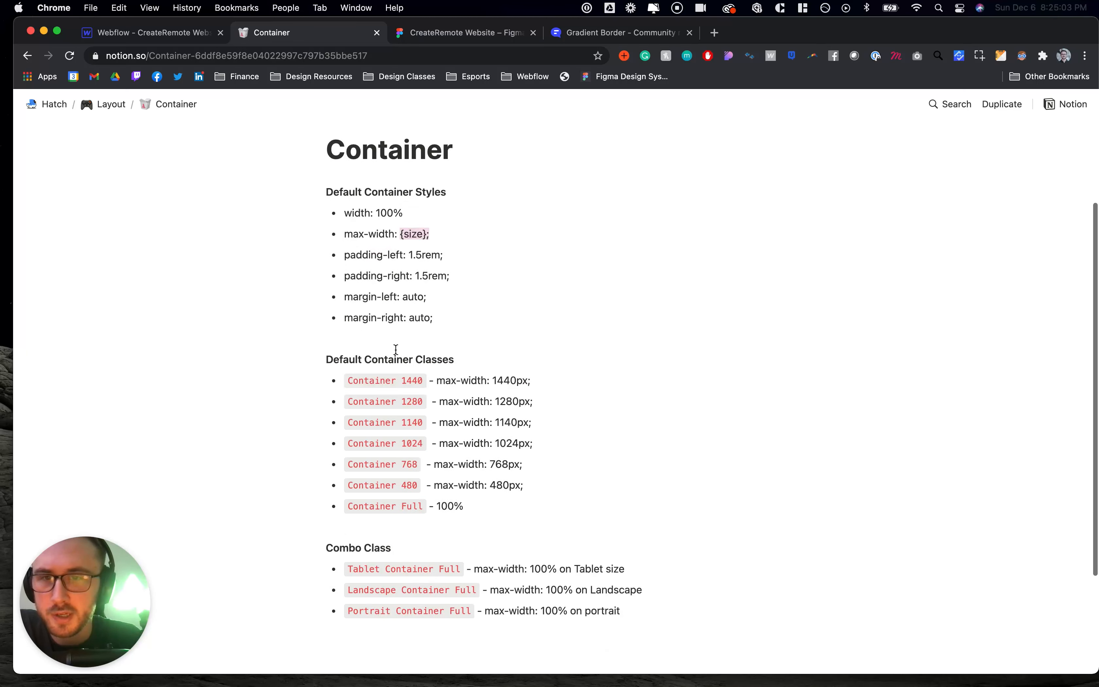
pyautogui.scroll(3, 395, 349)
pyautogui.moveTo(336, 271); pyautogui.dragTo(338, 271)
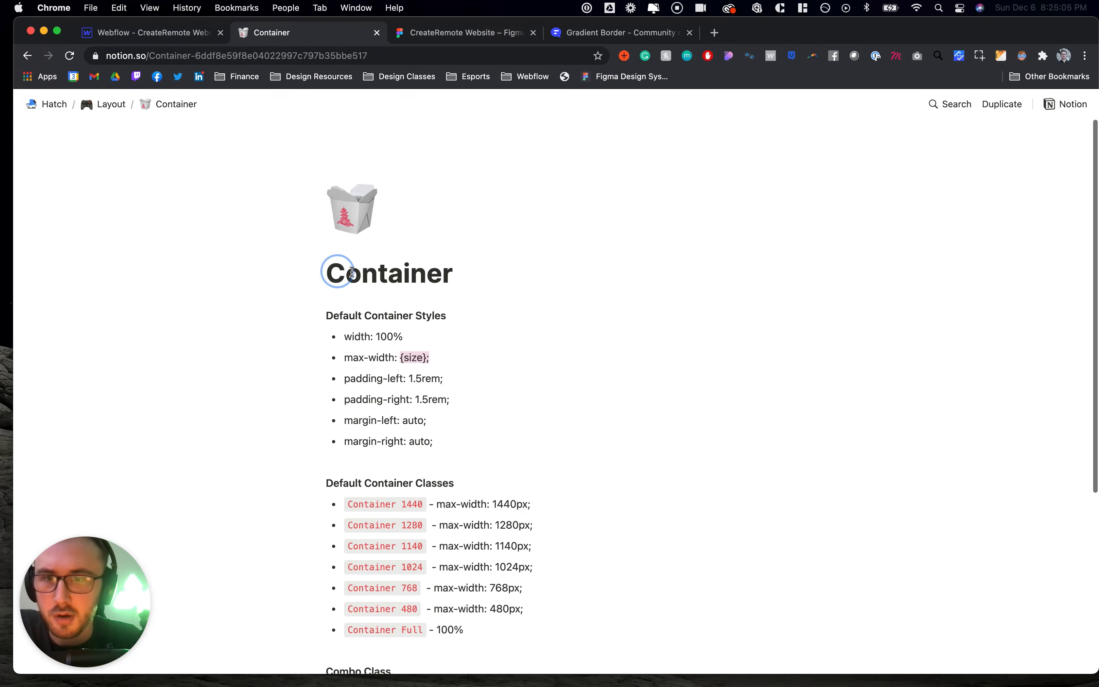
pyautogui.moveTo(338, 271); pyautogui.dragTo(453, 289)
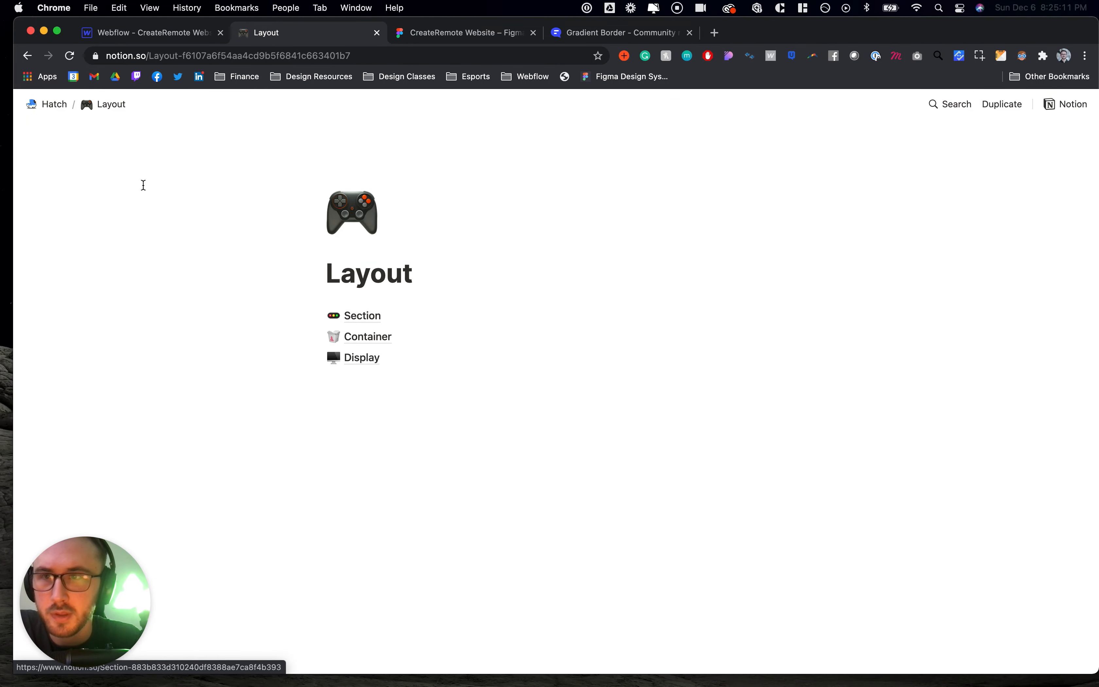
pyautogui.click(360, 339)
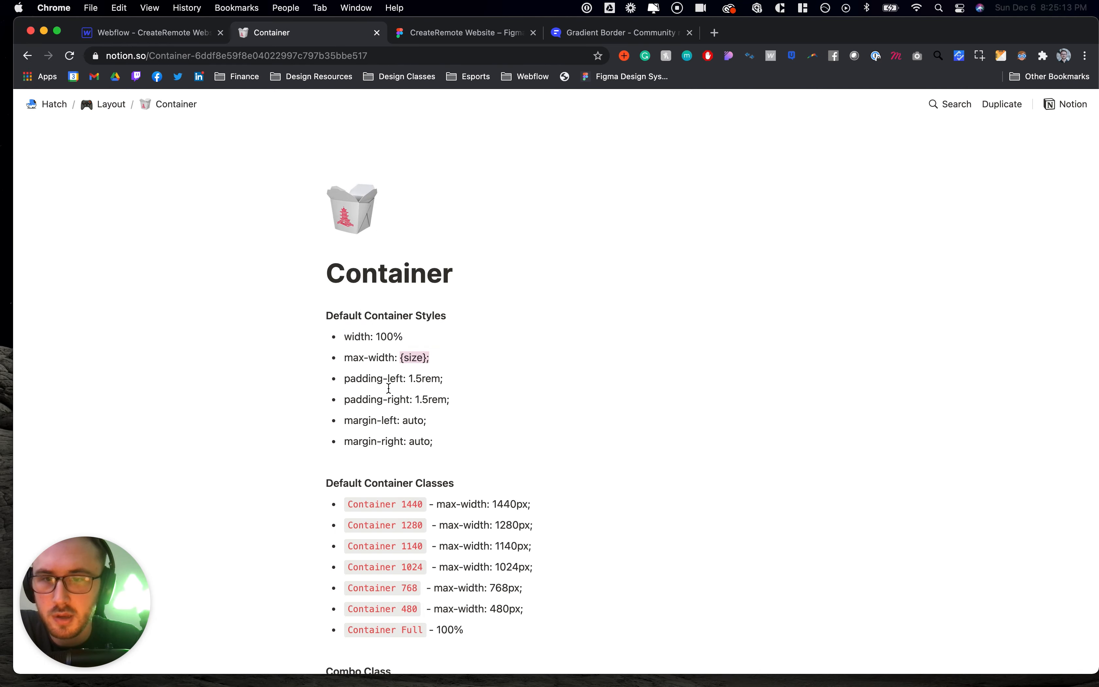
pyautogui.scroll(-2, 390, 387)
# - Add a Div Block to the Body of the empty Home Page
pyautogui.click(104, 104)
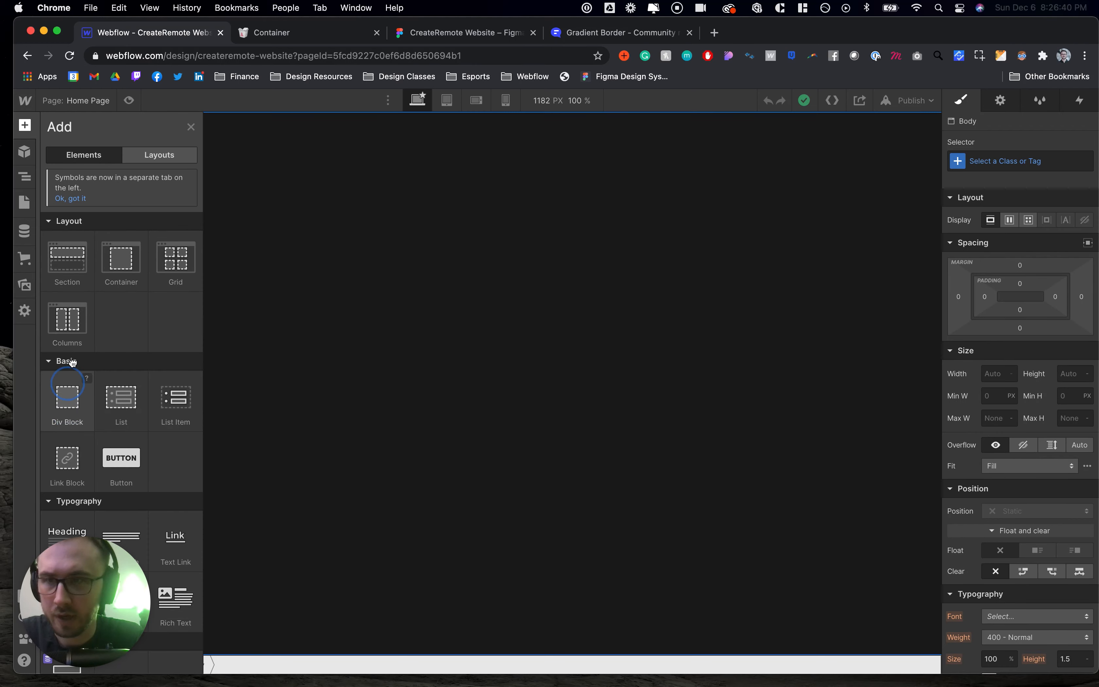
pyautogui.press('z')
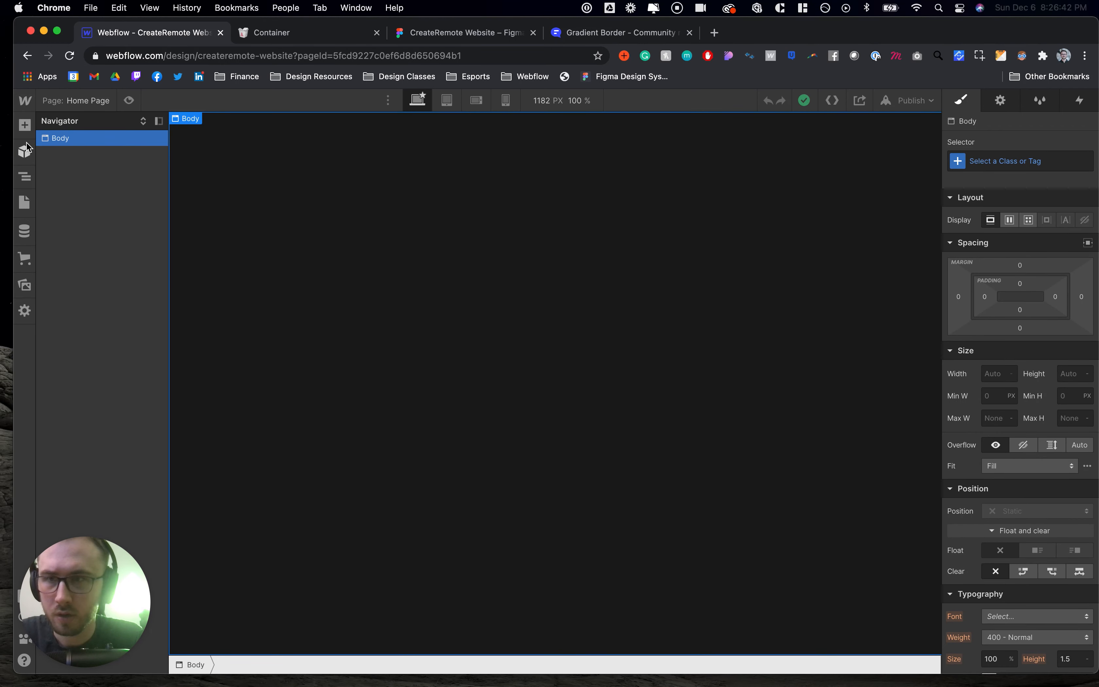
pyautogui.click(24, 125)
pyautogui.moveTo(73, 378); pyautogui.dragTo(77, 147)
pyautogui.press('super+e')
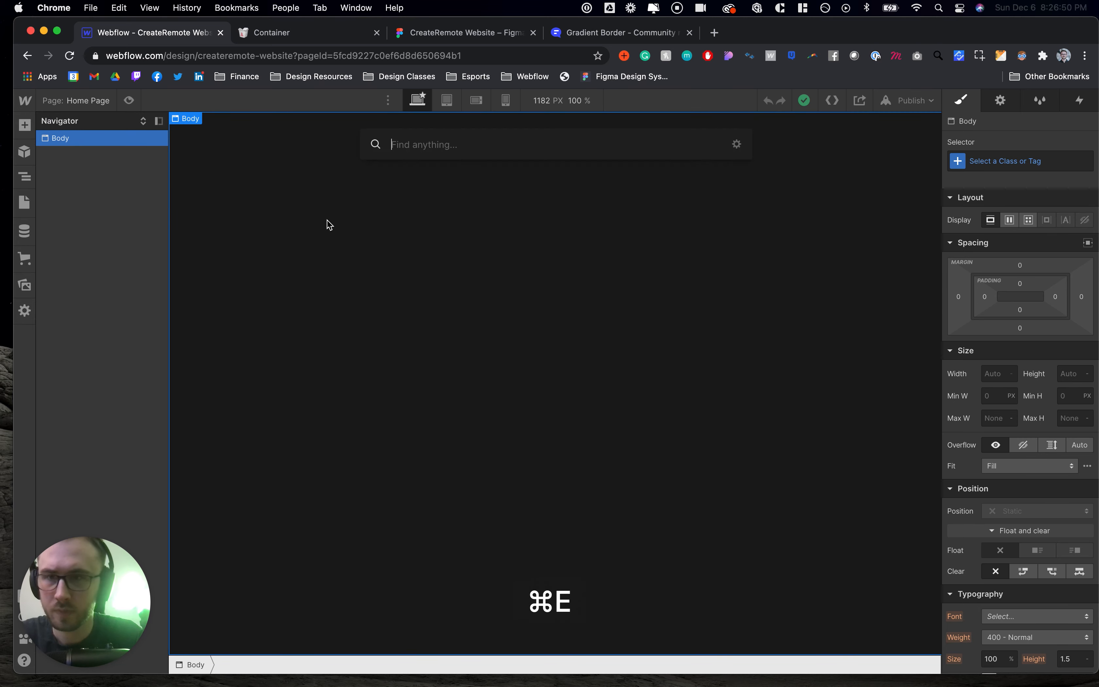
pyautogui.write('div')
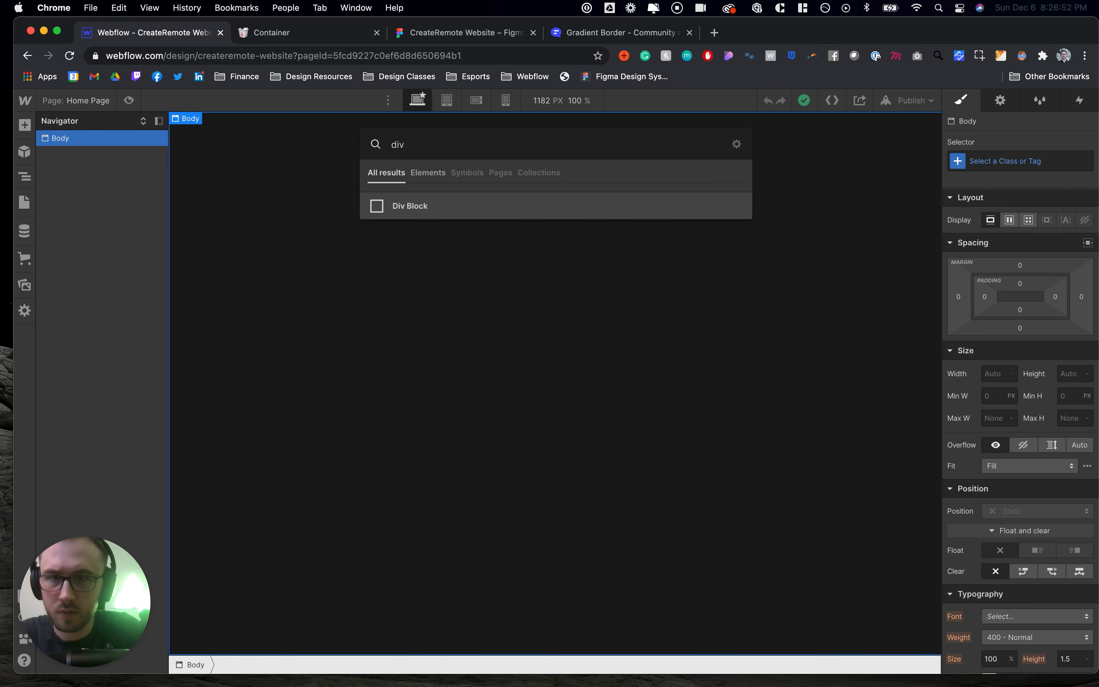
pyautogui.click(395, 210)
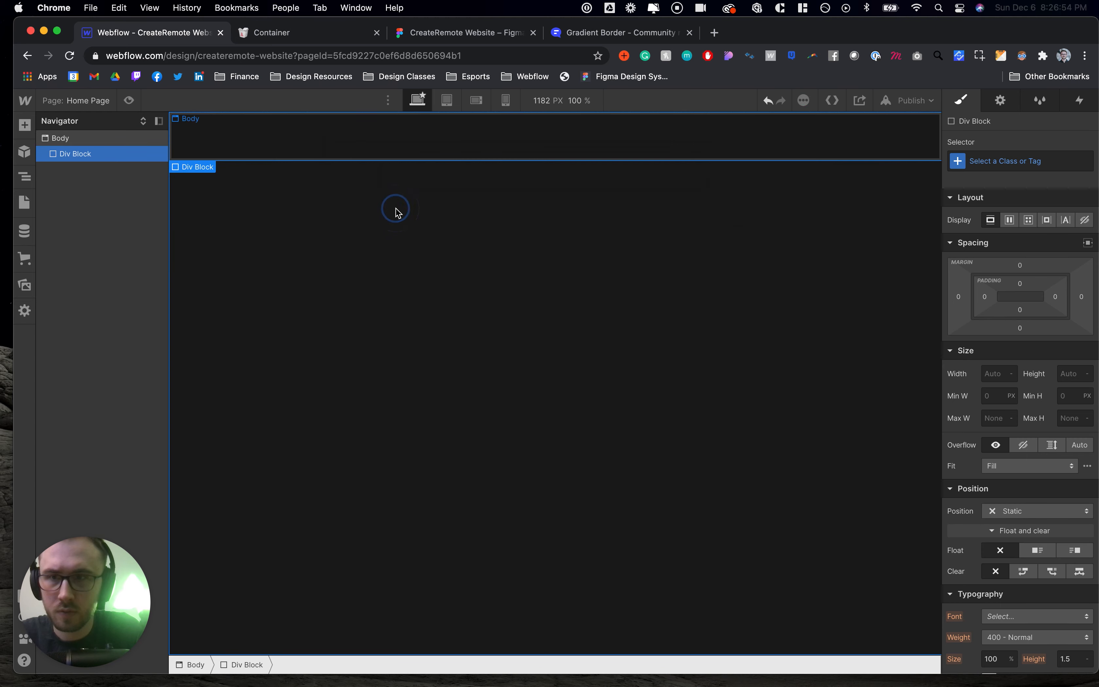
# - Open the class selector field for the new Div Block in the Style settings
pyautogui.press('d')
pyautogui.click(253, 134)
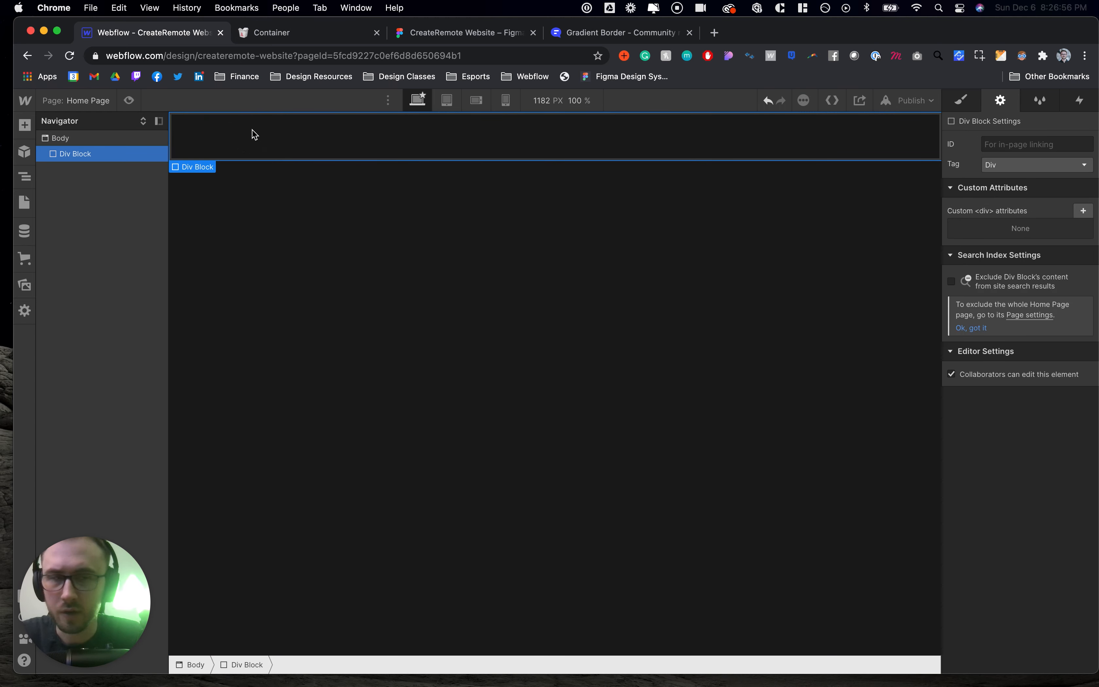
pyautogui.click(963, 101)
pyautogui.click(984, 163)
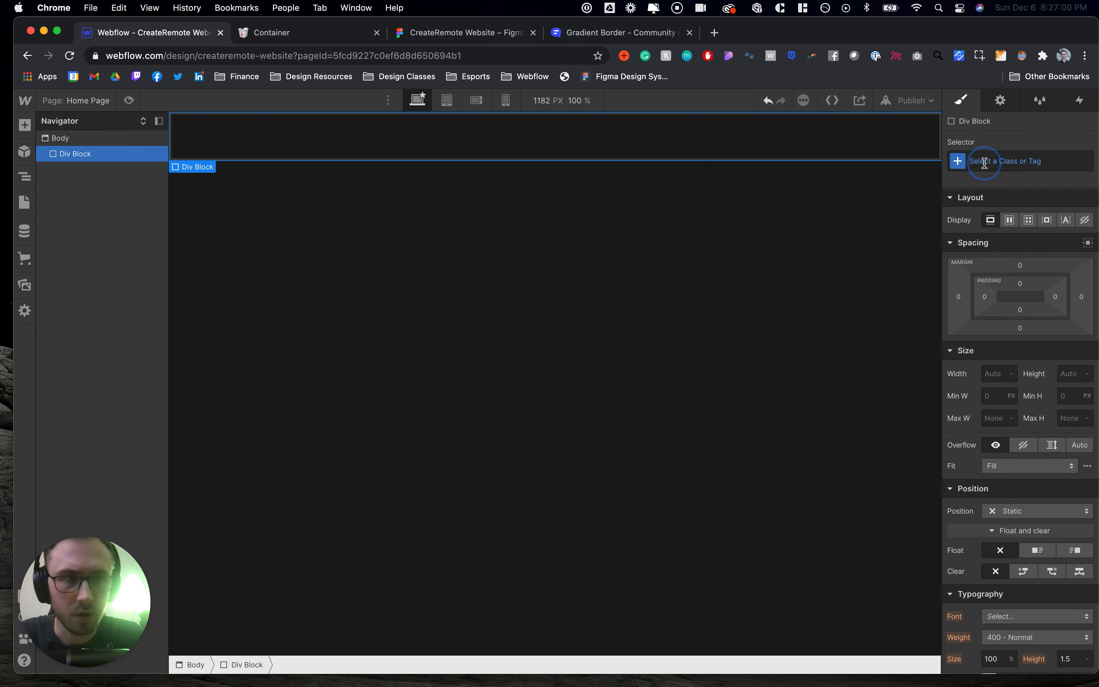
pyautogui.click(344, 35)
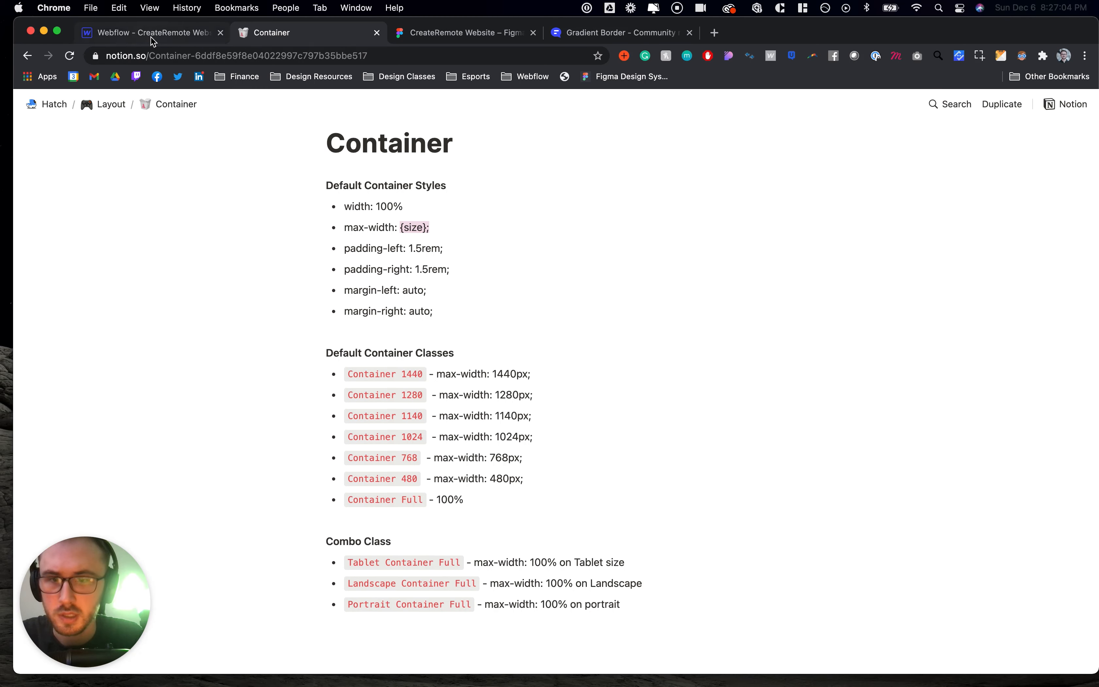
pyautogui.click(152, 35)
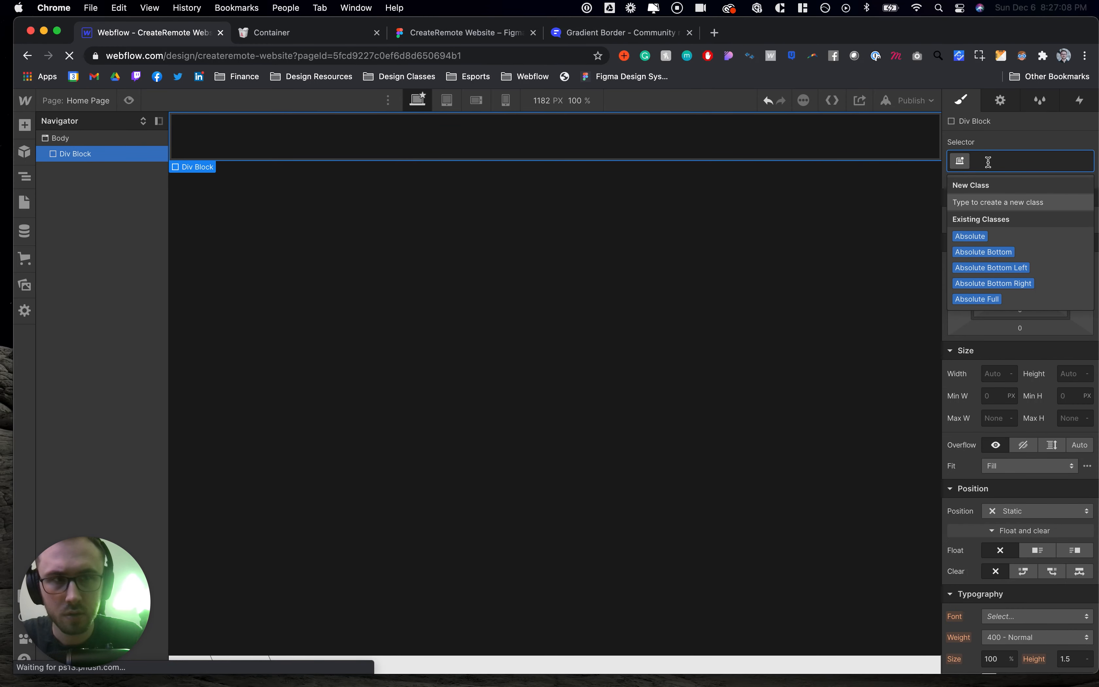
# - Switch to Figma and inspect the home page hero heading and navbar dimensions
pyautogui.click(484, 33)
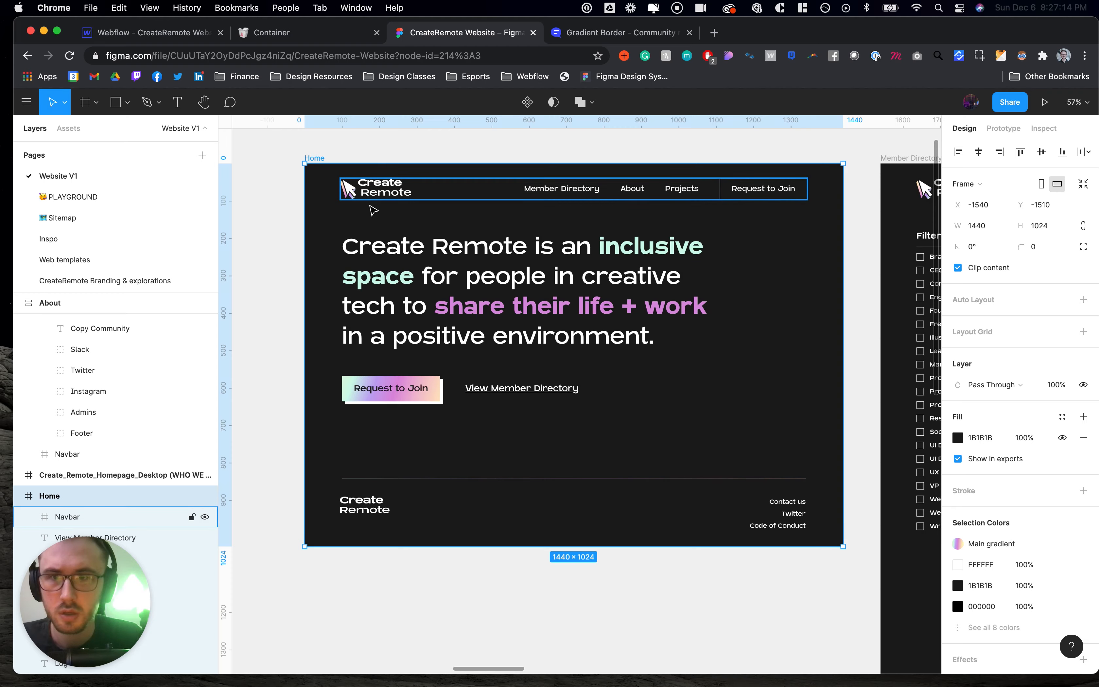
pyautogui.click(358, 250)
pyautogui.press('alt')
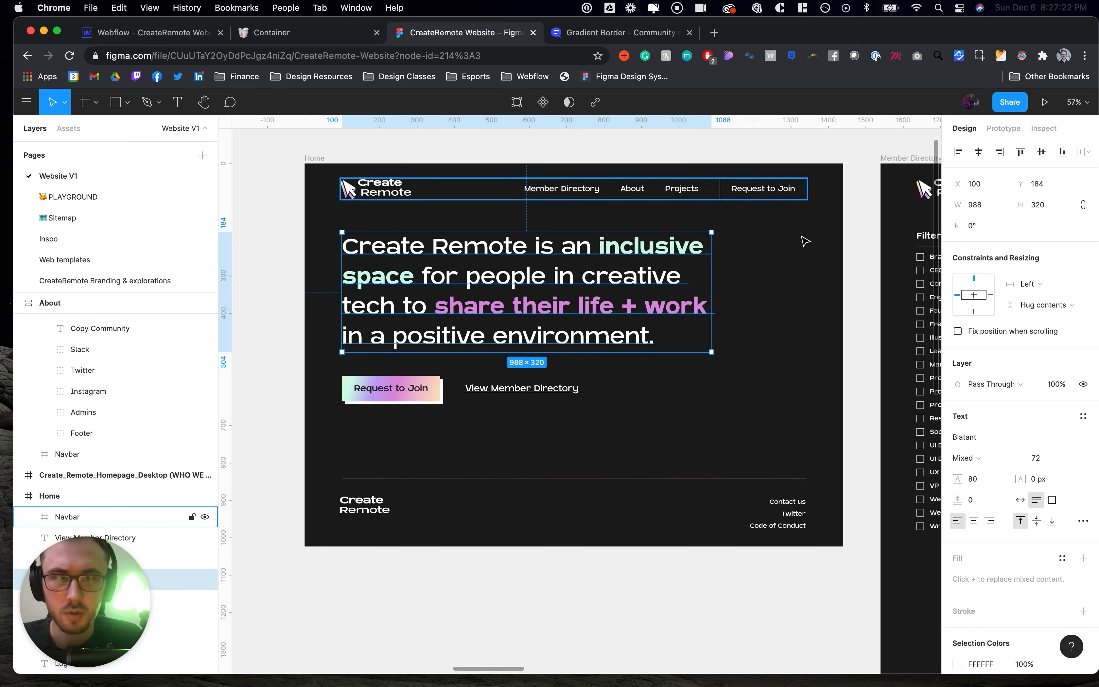
pyautogui.click(788, 193)
pyautogui.press('alt')
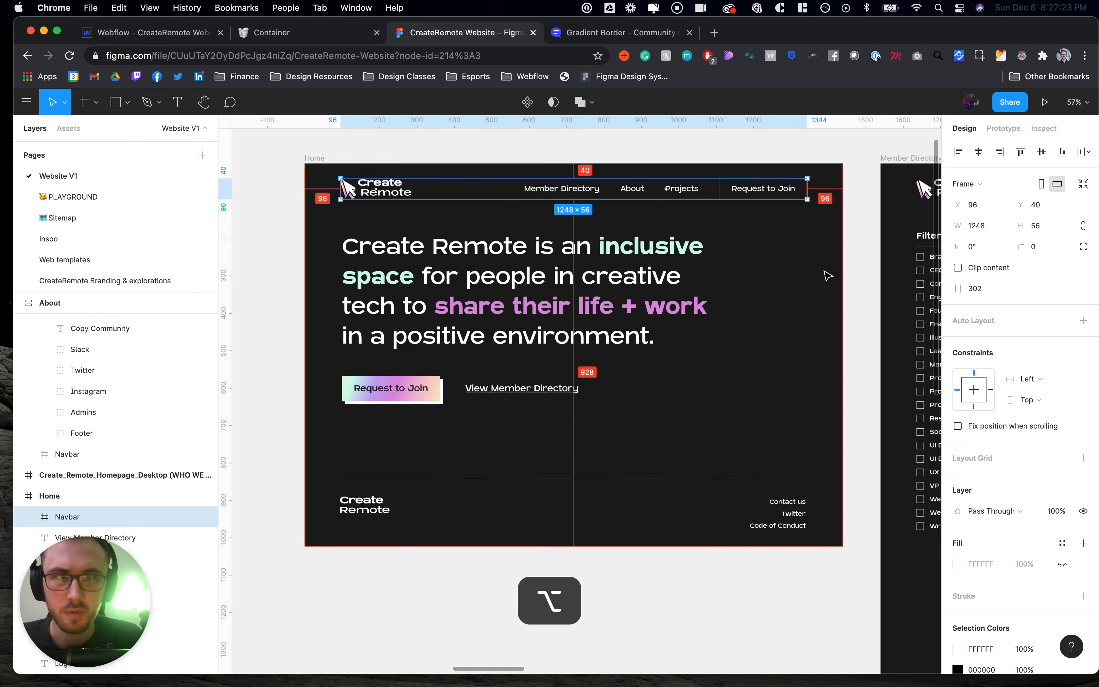
pyautogui.click(187, 38)
# - Assign the existing Container 1440 class to the Div Block
pyautogui.click(1032, 166)
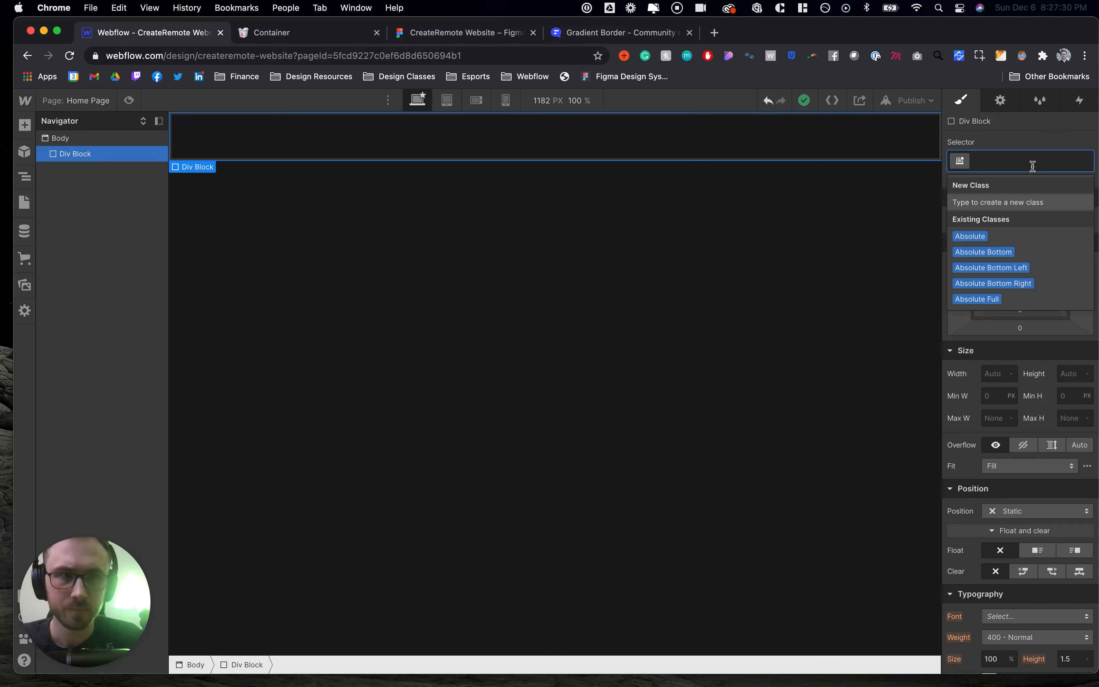
pyautogui.hotkey('shift', 'c')
pyautogui.write('ontainer 1440')
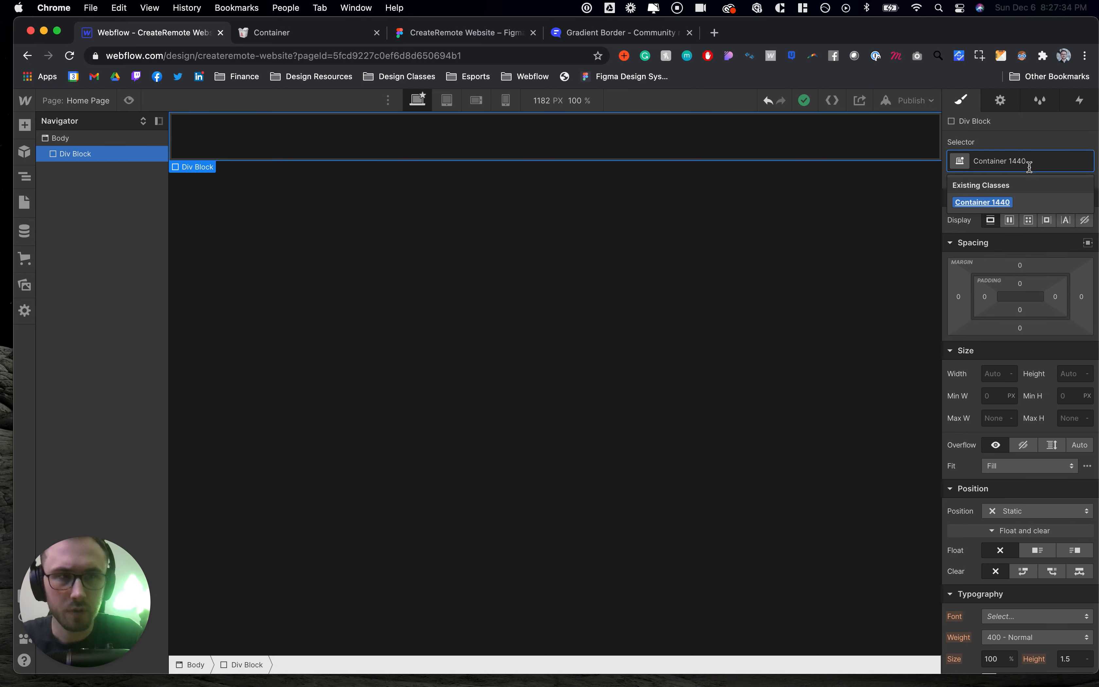
pyautogui.click(1001, 201)
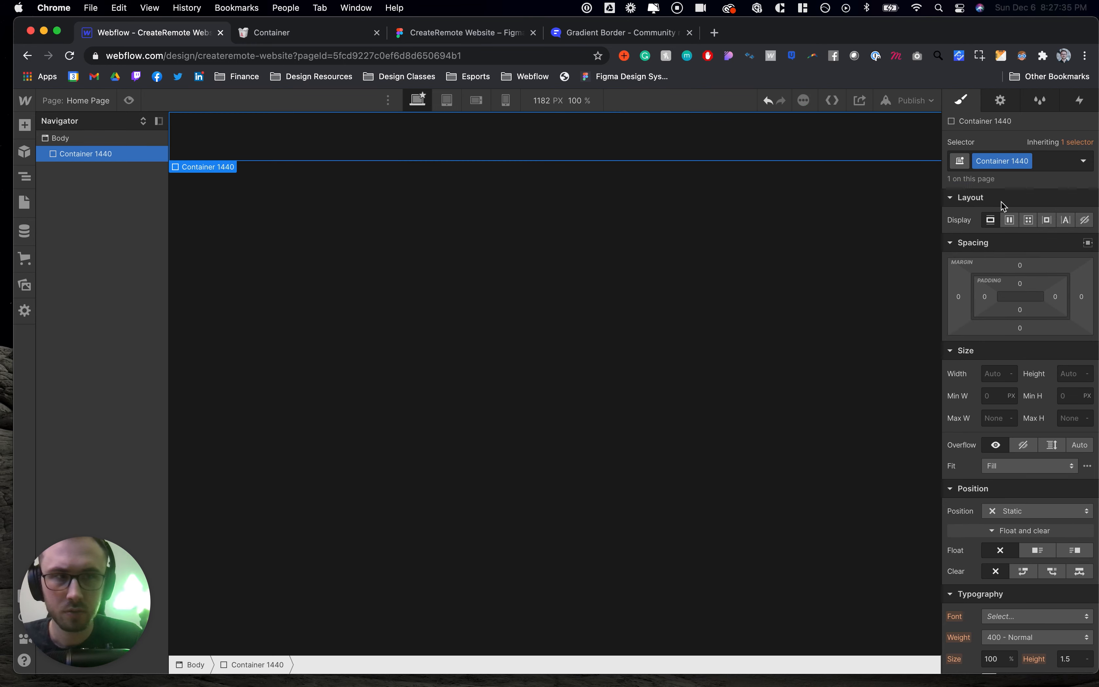
# - Review the default container classes and their max-widths in the Notion documentation
pyautogui.click(265, 30)
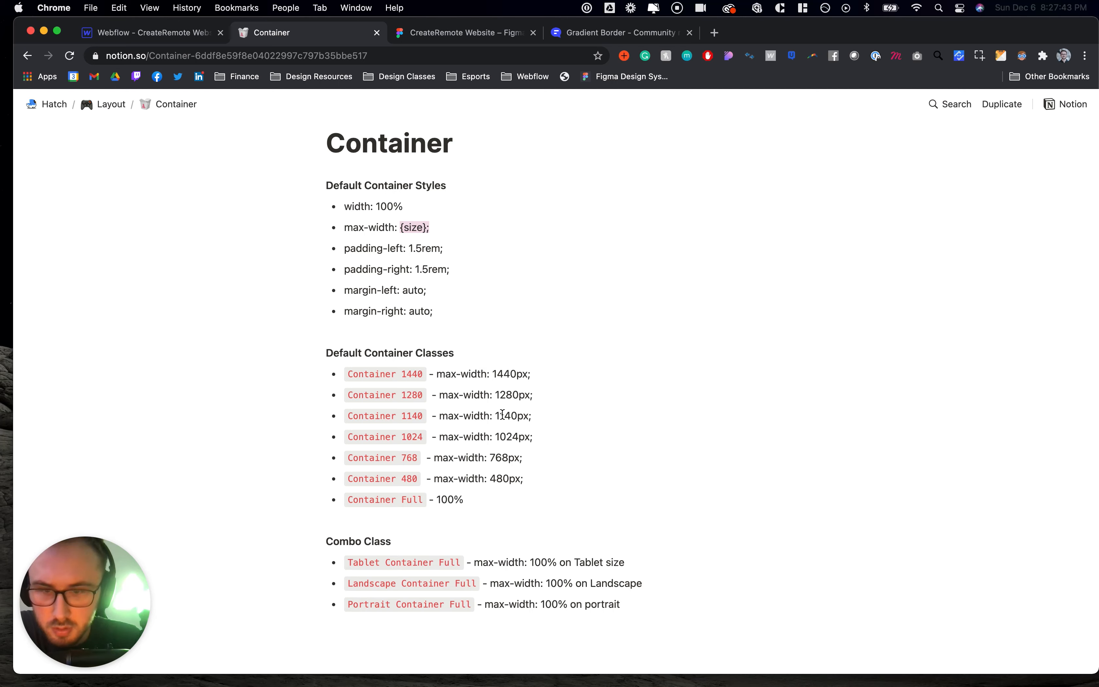
pyautogui.scroll(-3, 503, 414)
pyautogui.scroll(2, 477, 268)
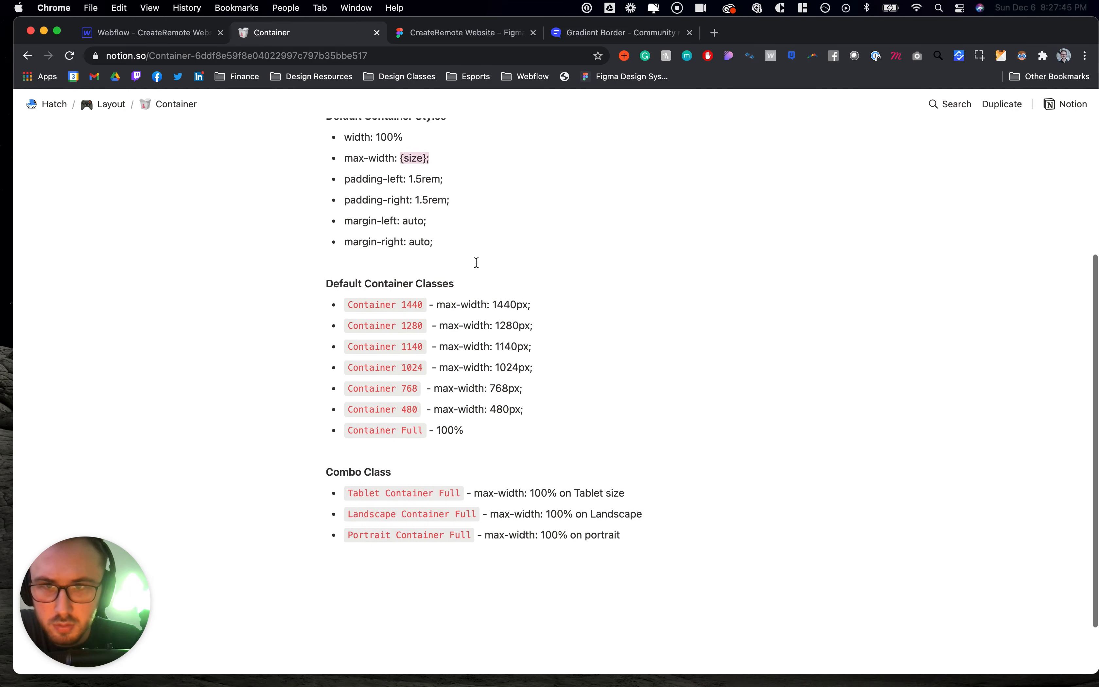
pyautogui.scroll(2, 450, 199)
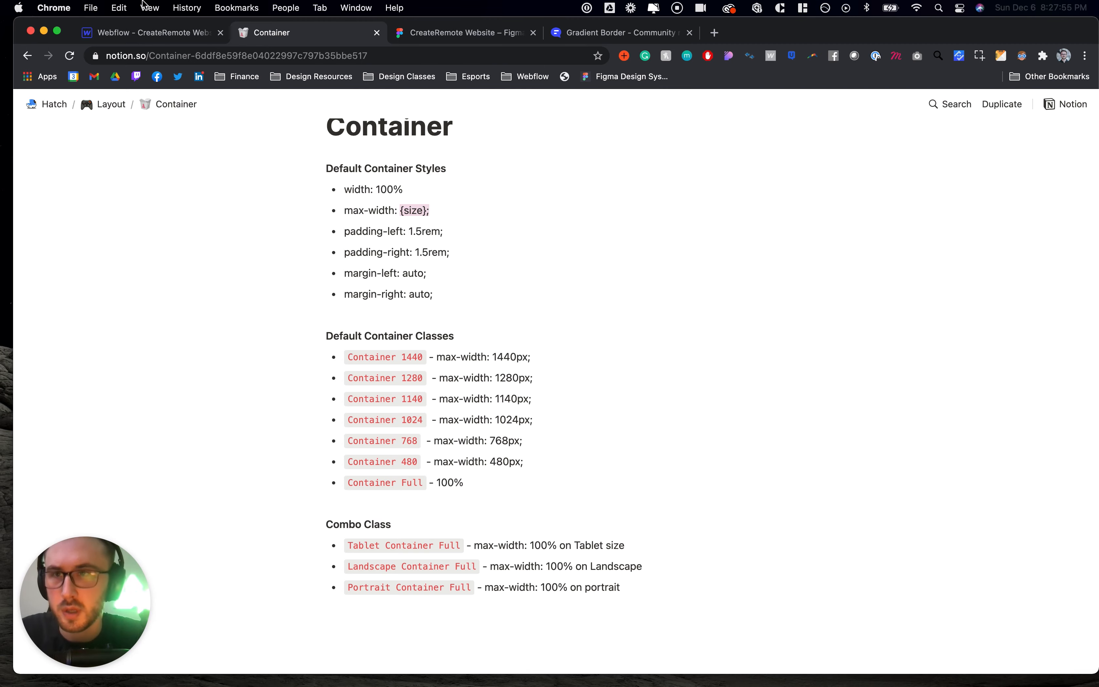
# - Inspect the hero heading's spacing from the frame edges in the Figma design
pyautogui.click(141, 33)
pyautogui.click(415, 29)
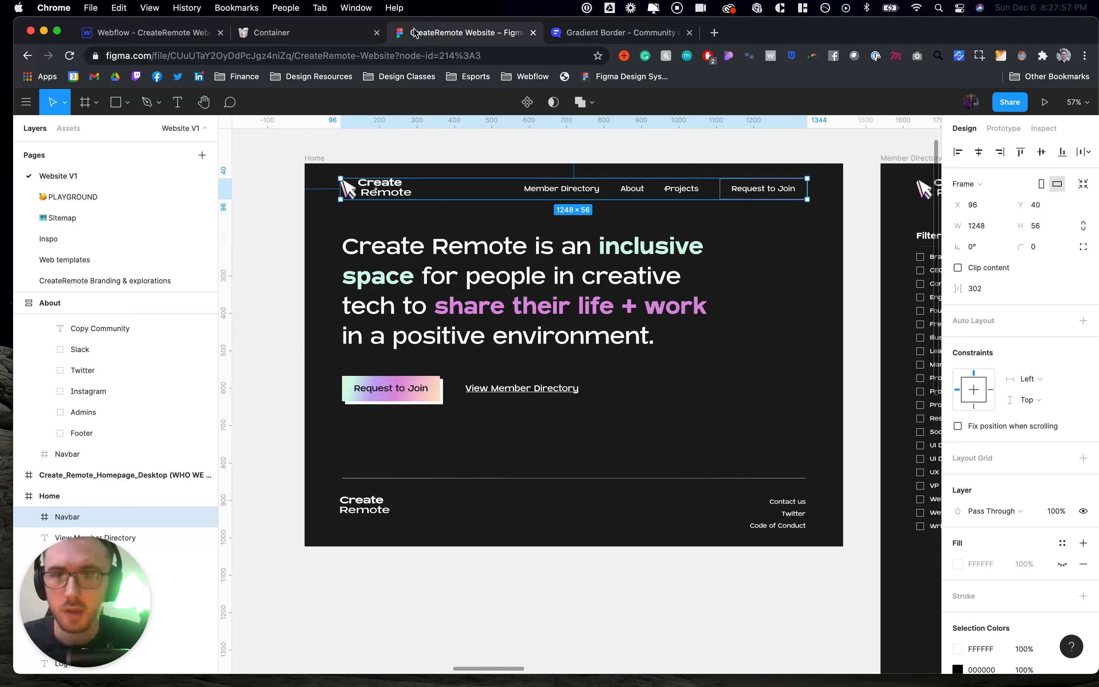
pyautogui.click(350, 247)
pyautogui.press('alt')
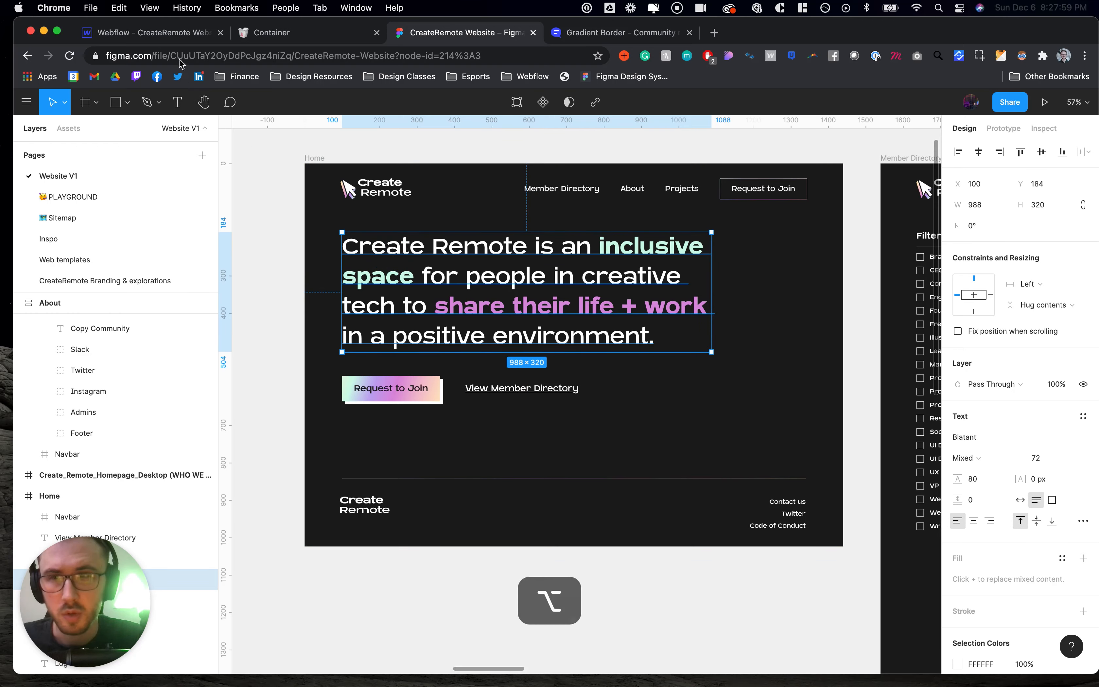
# - Add a Section element on the Home Page and nest Container 1440 inside it
pyautogui.click(178, 35)
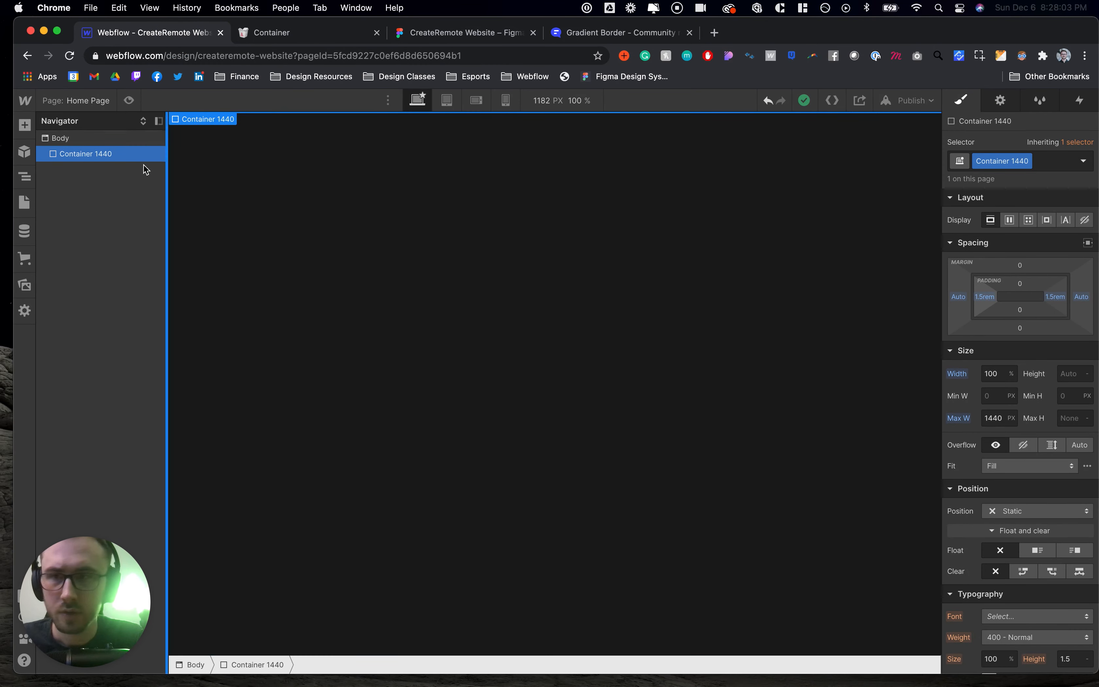
pyautogui.click(444, 37)
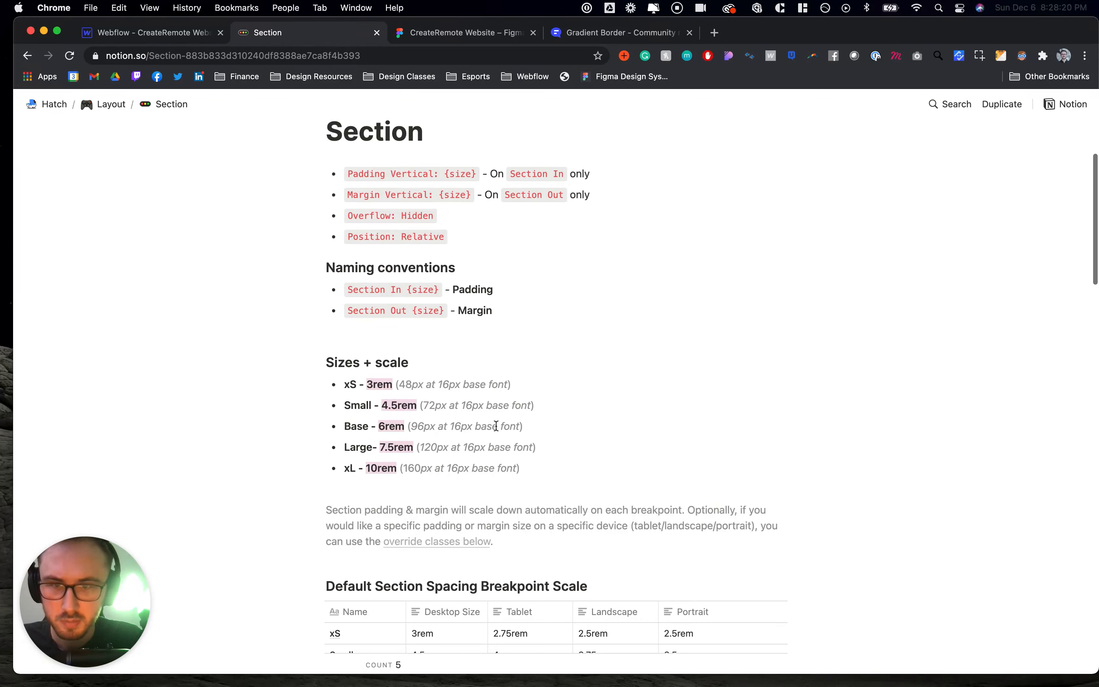
pyautogui.click(145, 36)
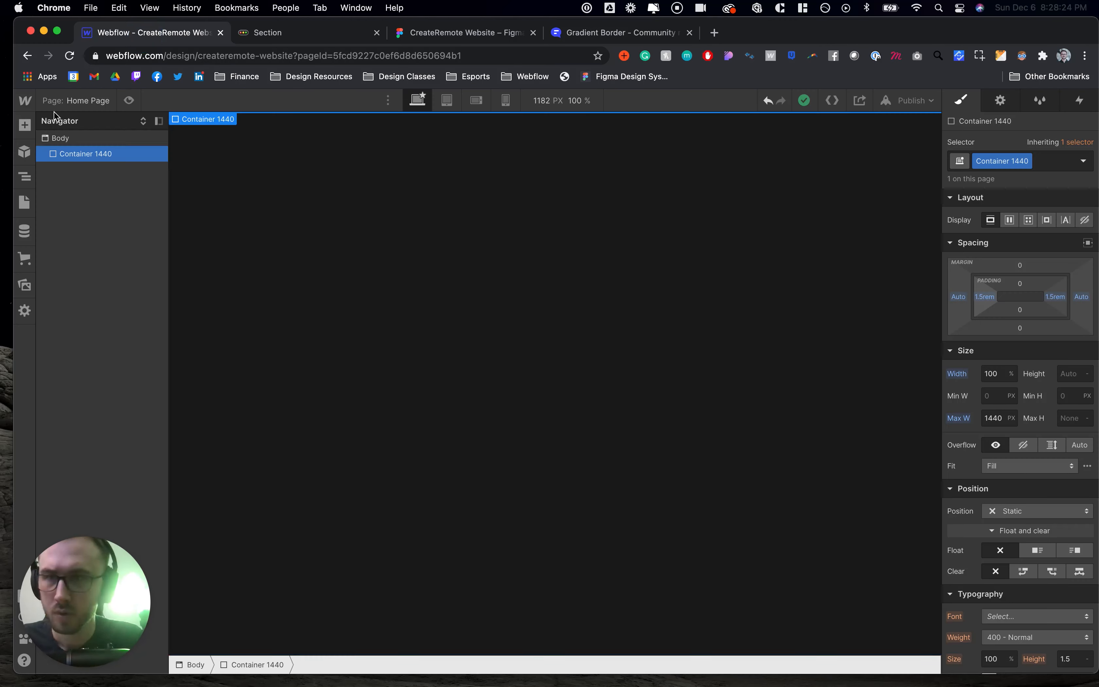
pyautogui.click(25, 125)
pyautogui.moveTo(67, 254); pyautogui.dragTo(88, 153)
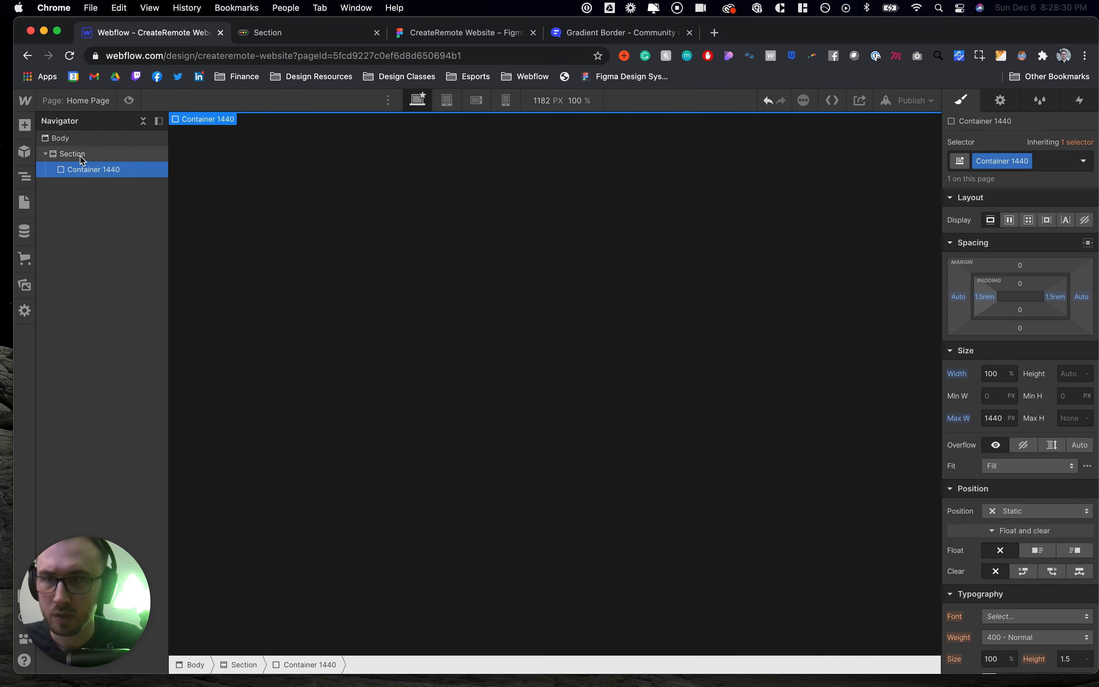
pyautogui.click(80, 155)
pyautogui.click(994, 154)
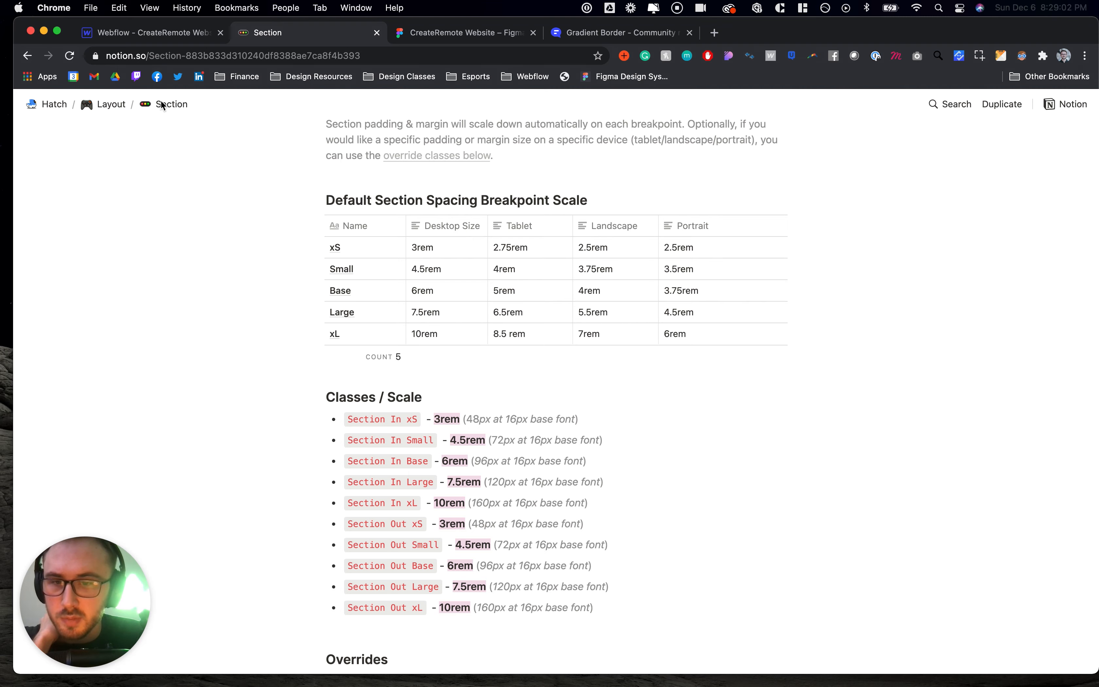
# - Assign the Section In Small class to the Section, checking the Notion spacing scale against the Figma hero spacing
pyautogui.click(115, 41)
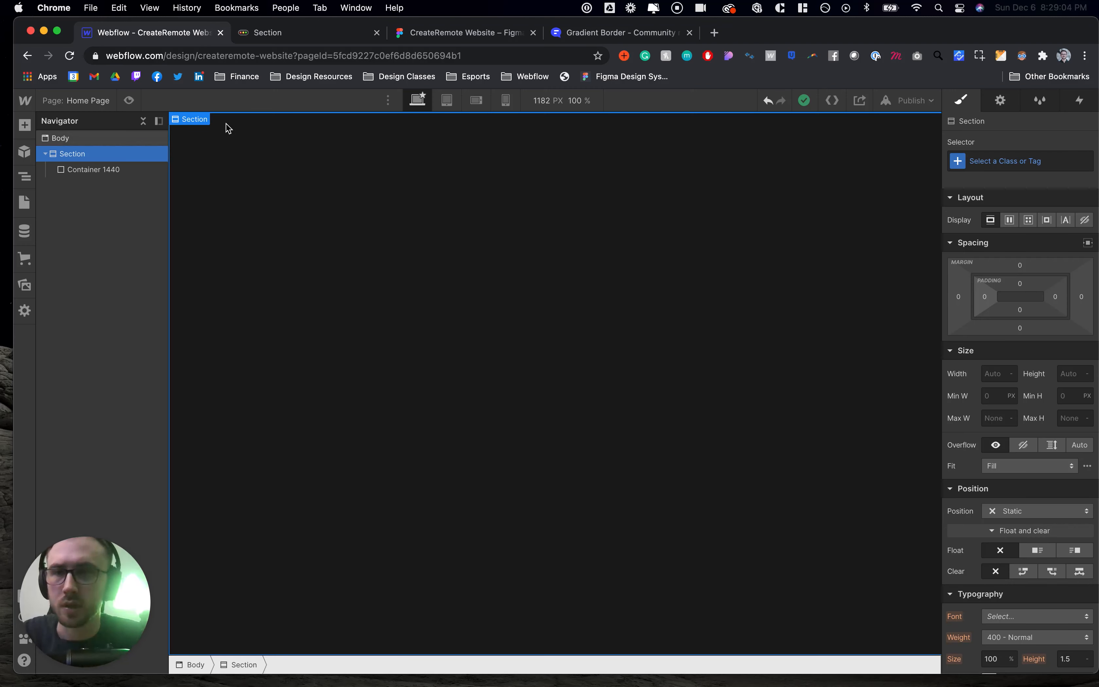
pyautogui.click(998, 167)
pyautogui.write('Section I')
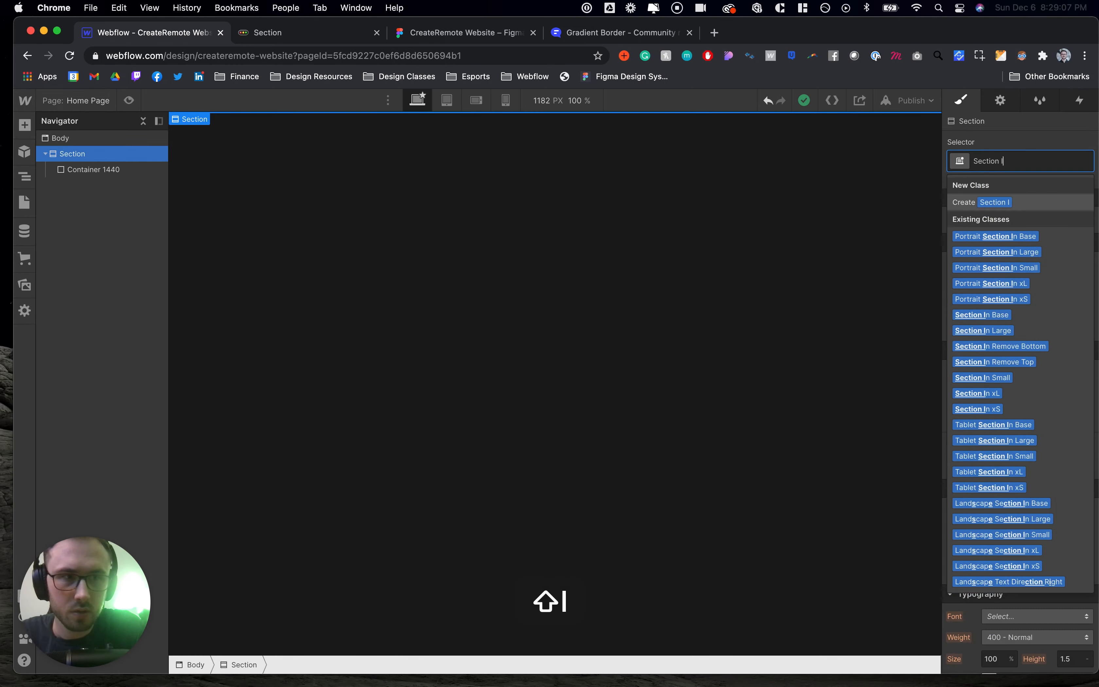
pyautogui.click(299, 33)
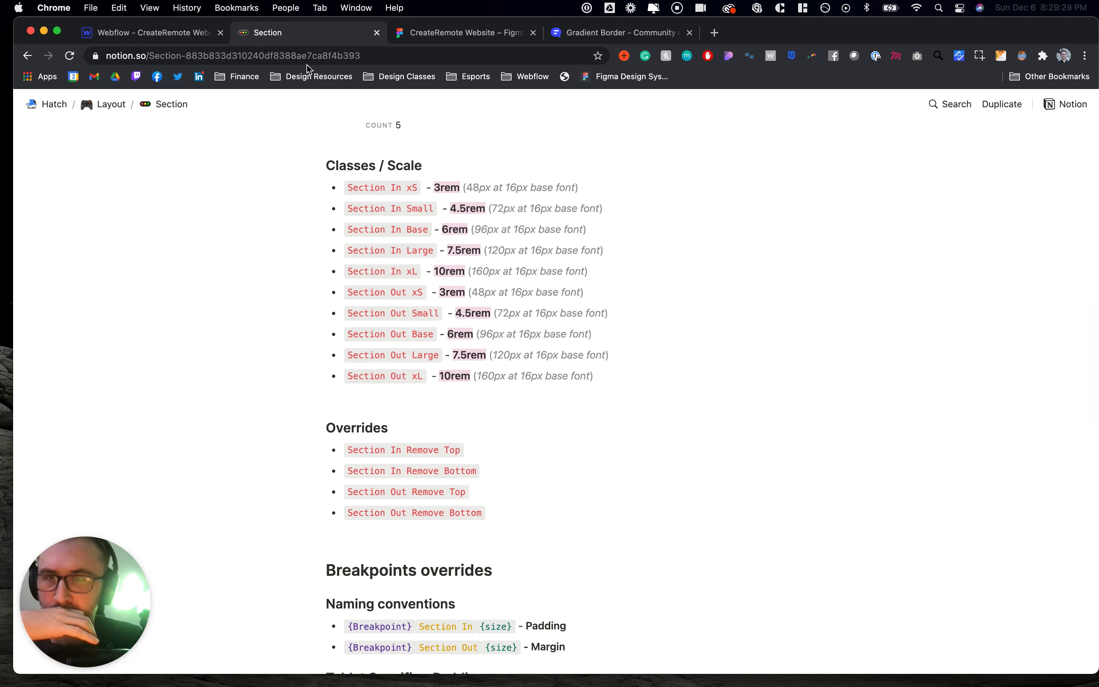
pyautogui.click(488, 35)
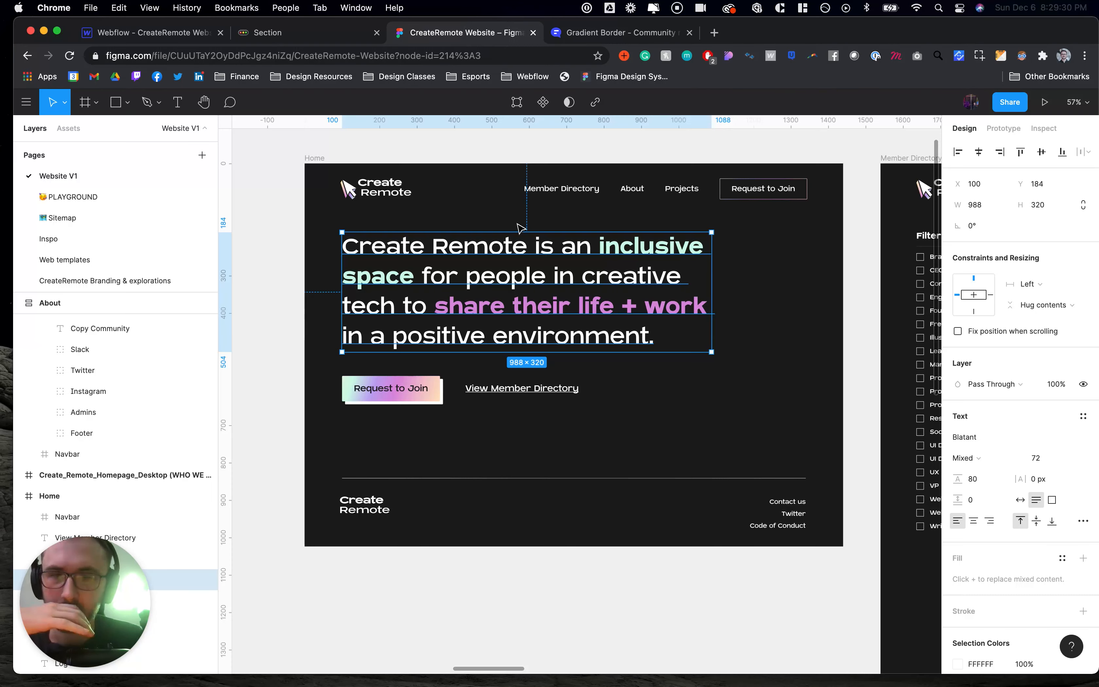
pyautogui.click(439, 382)
pyautogui.press('alt')
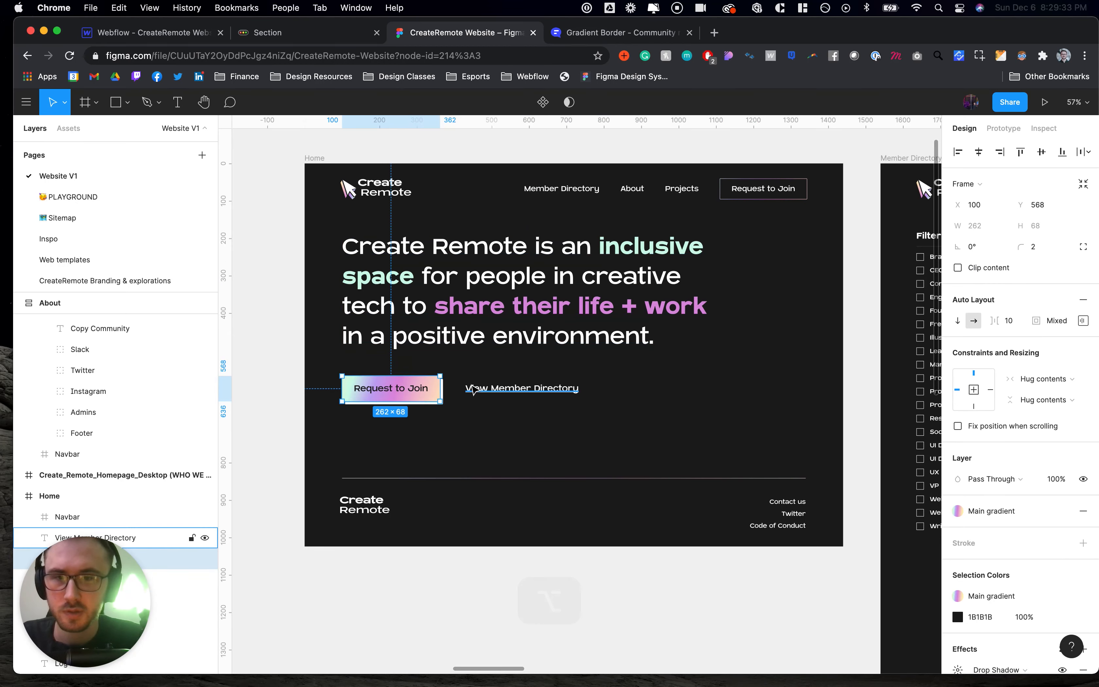
pyautogui.click(268, 34)
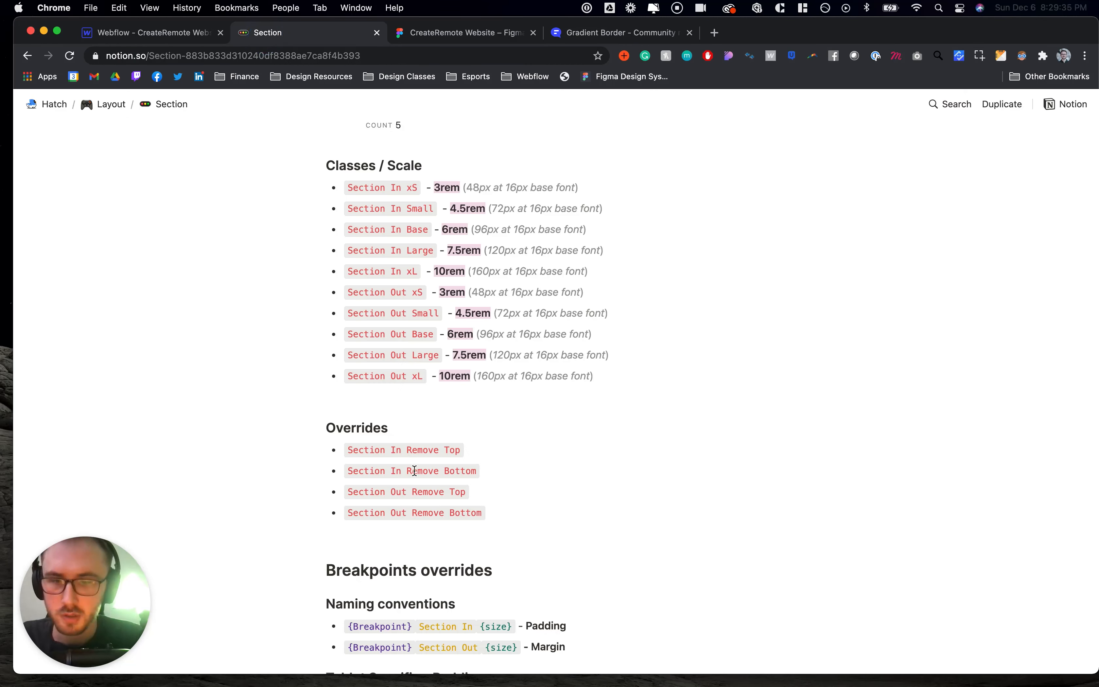
pyautogui.scroll(-1, 415, 471)
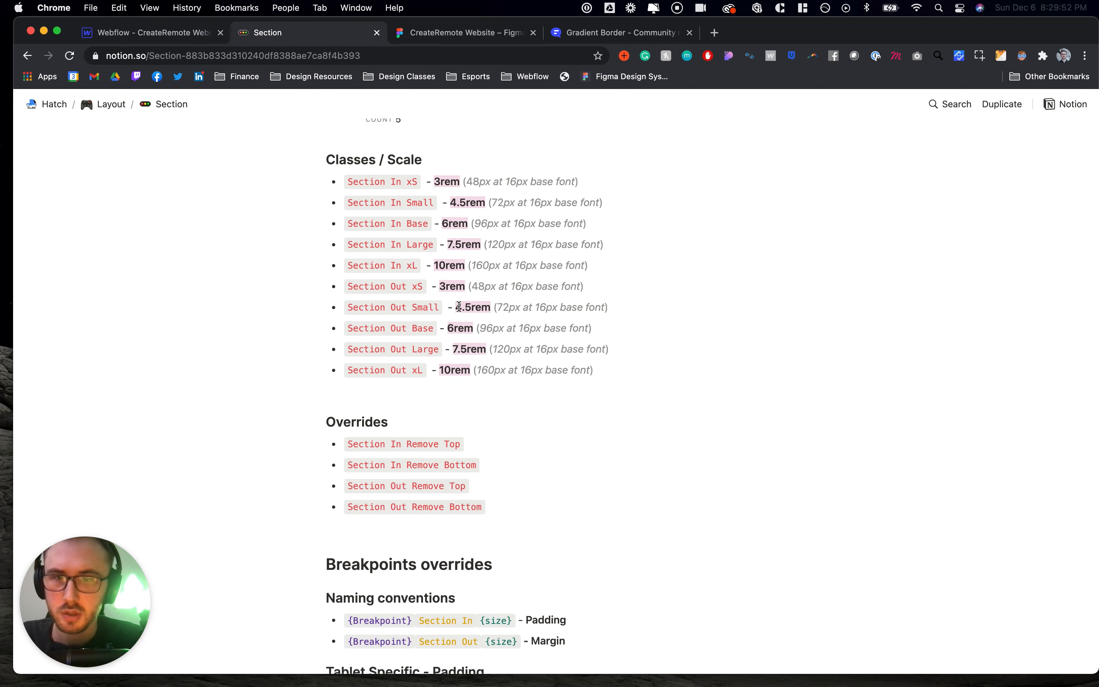
pyautogui.hotkey('ctrl', 'Tab')
pyautogui.click(486, 304)
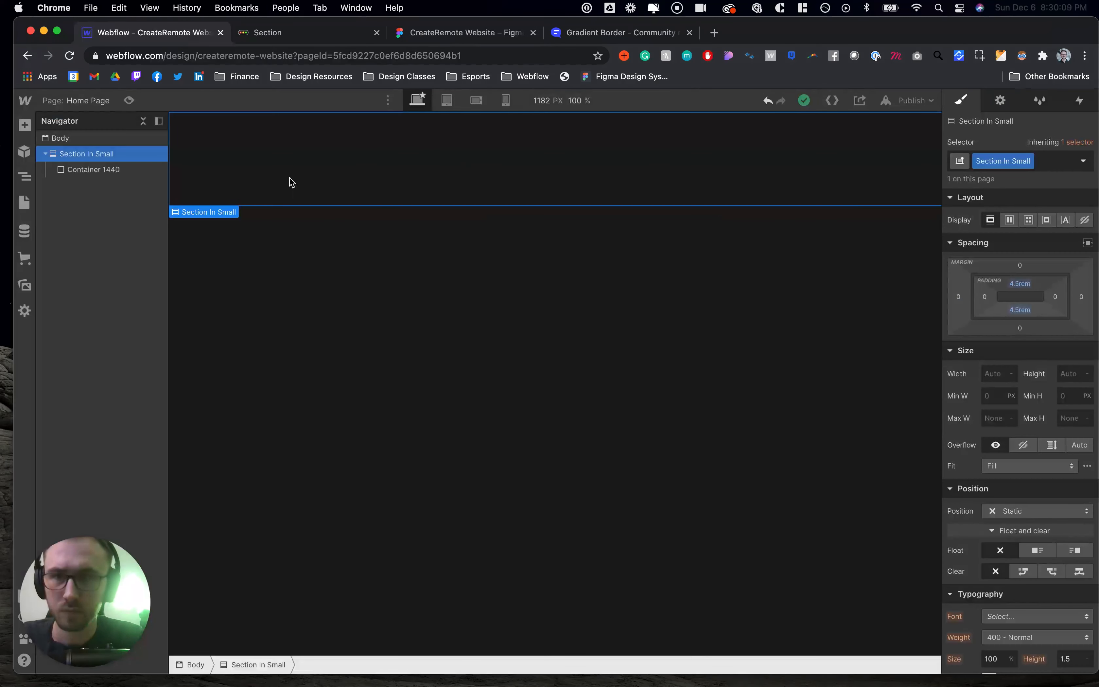
pyautogui.click(289, 179)
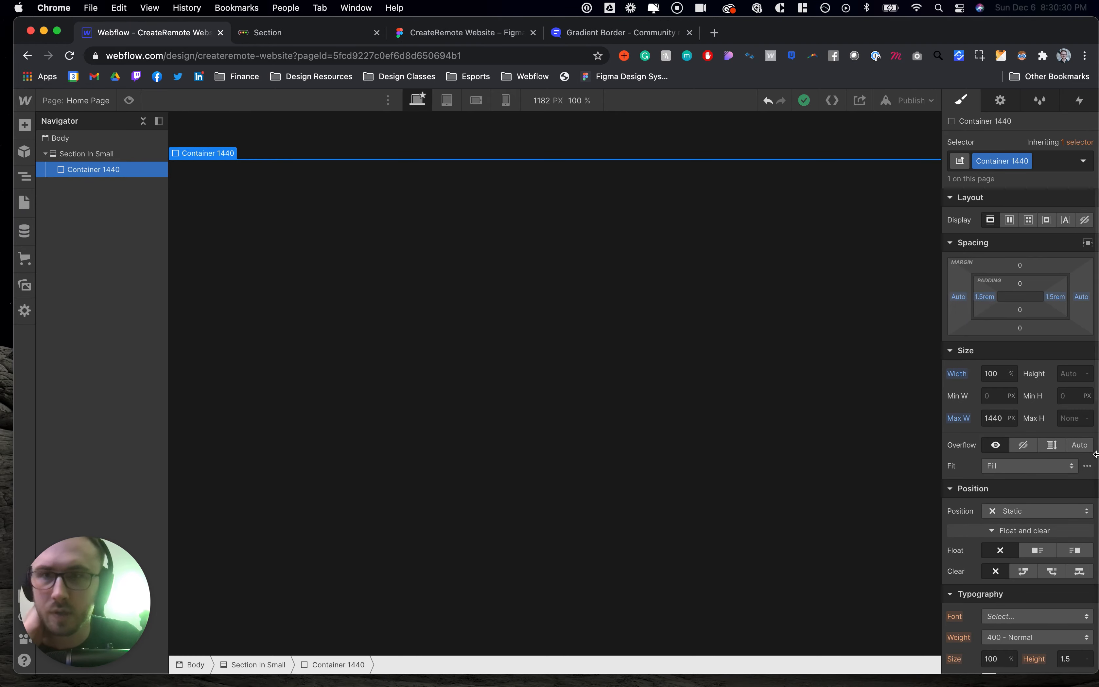
# - Review the default container classes and styles in the Notion container documentation
pyautogui.hotkey('ctrl', 'Up')
pyautogui.click(629, 341)
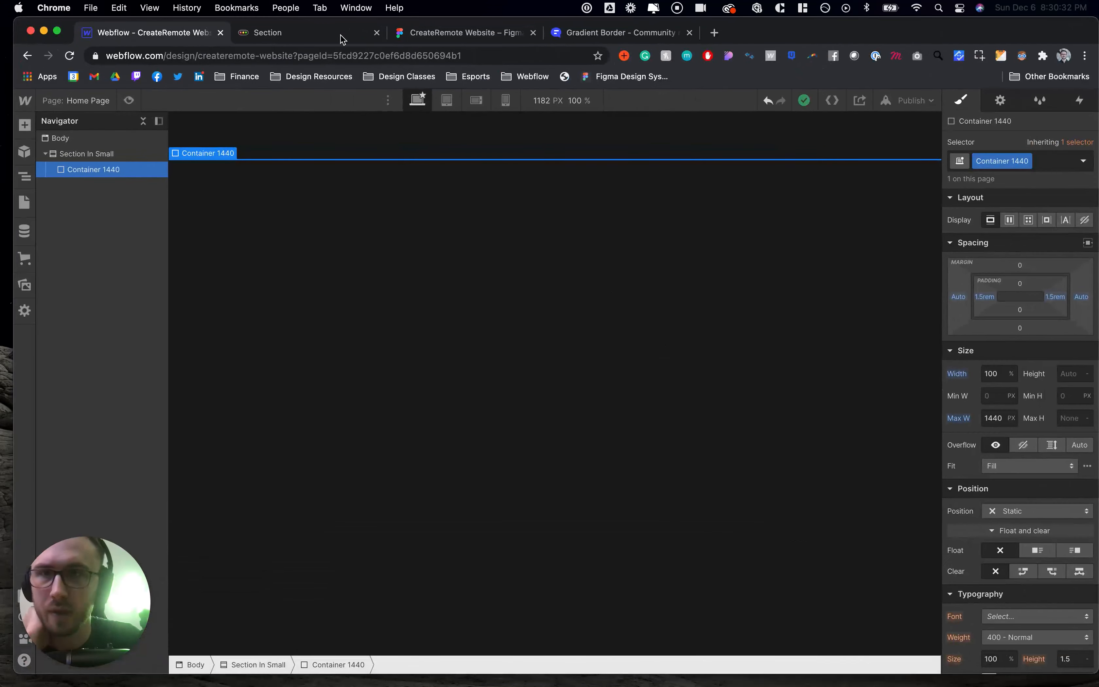
pyautogui.click(305, 31)
pyautogui.click(358, 336)
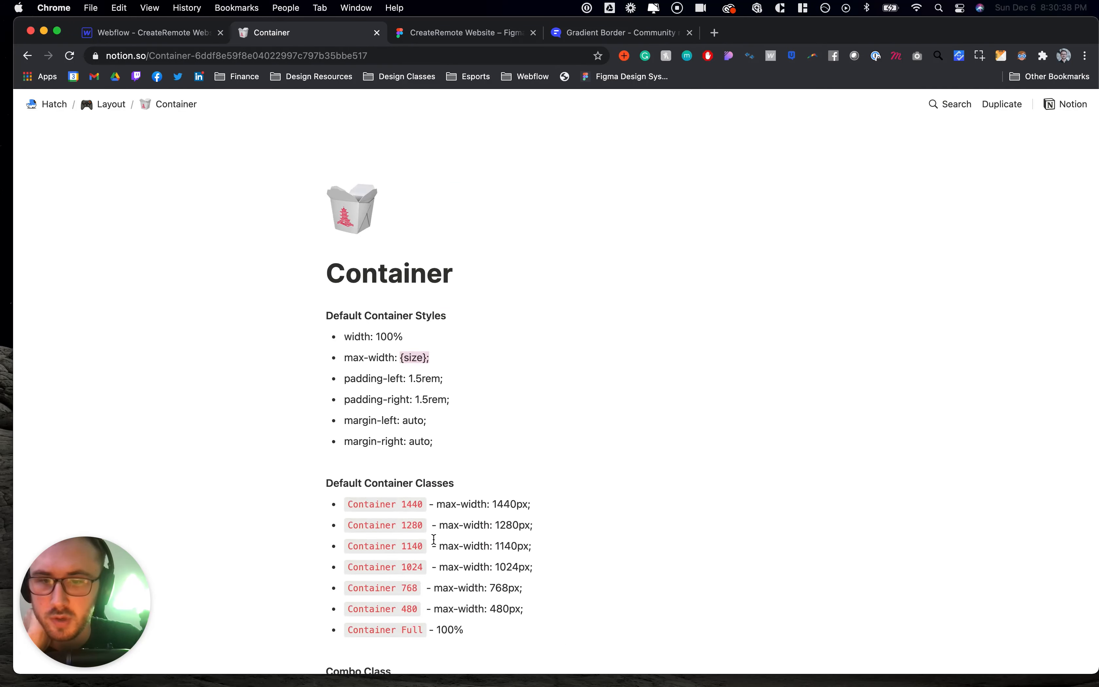
pyautogui.scroll(-2, 434, 540)
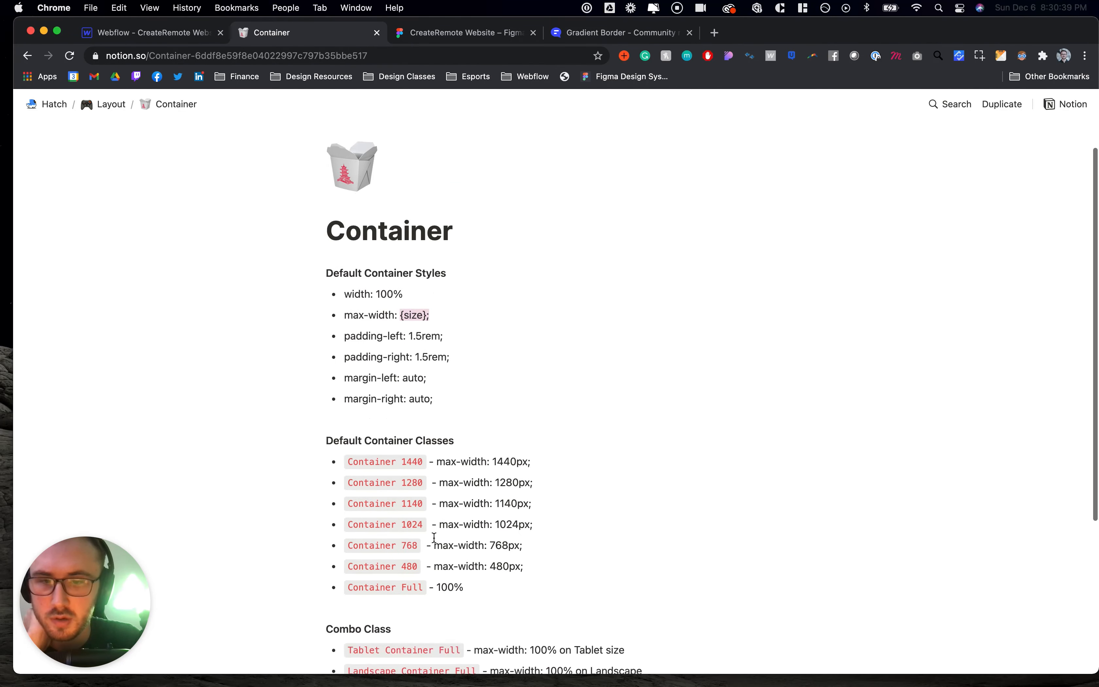
pyautogui.scroll(-5, 431, 467)
pyautogui.scroll(3, 430, 467)
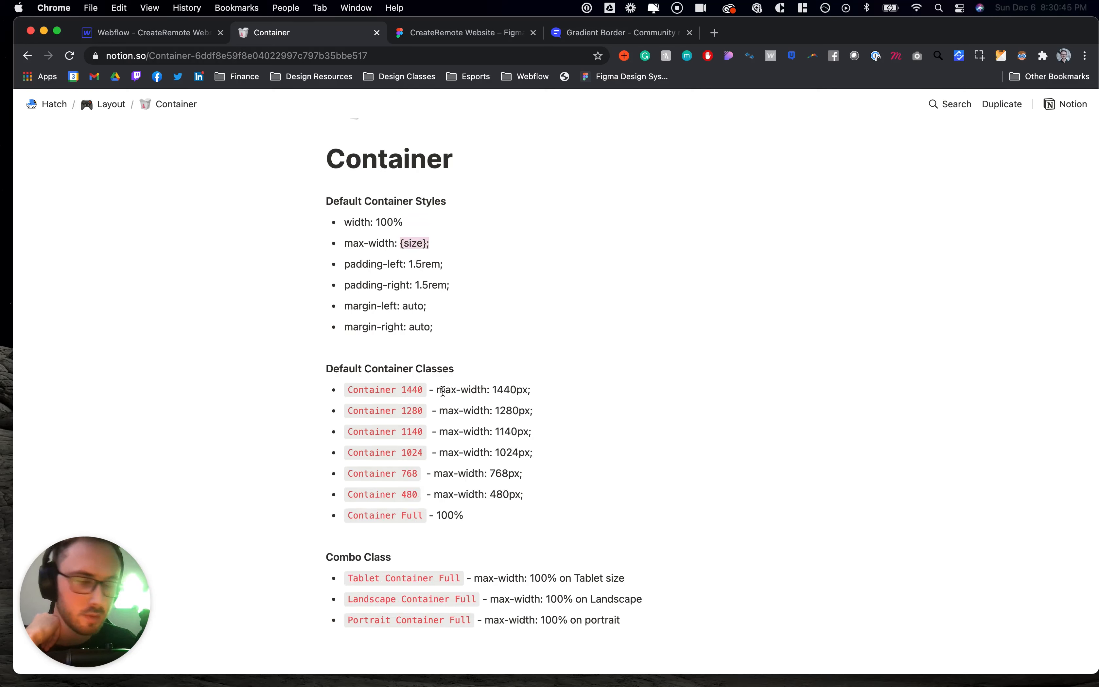
# - Set Container 1440's left and right padding to 6.25rem to match the hero inset in Figma
pyautogui.click(150, 33)
pyautogui.click(94, 169)
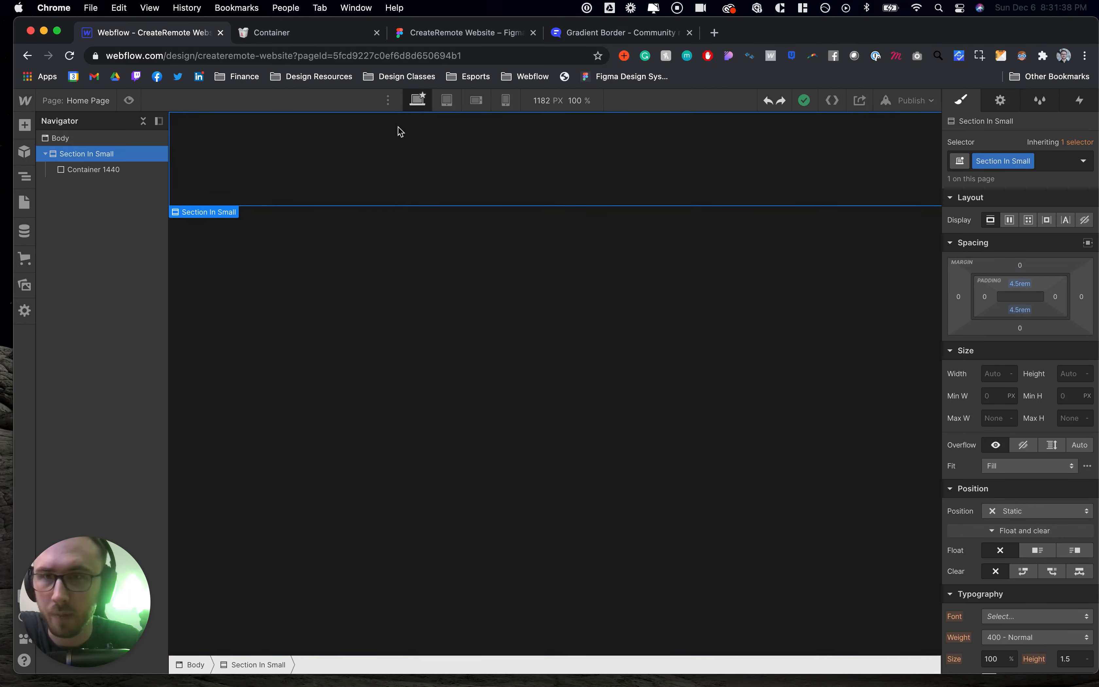
pyautogui.click(302, 36)
pyautogui.click(421, 28)
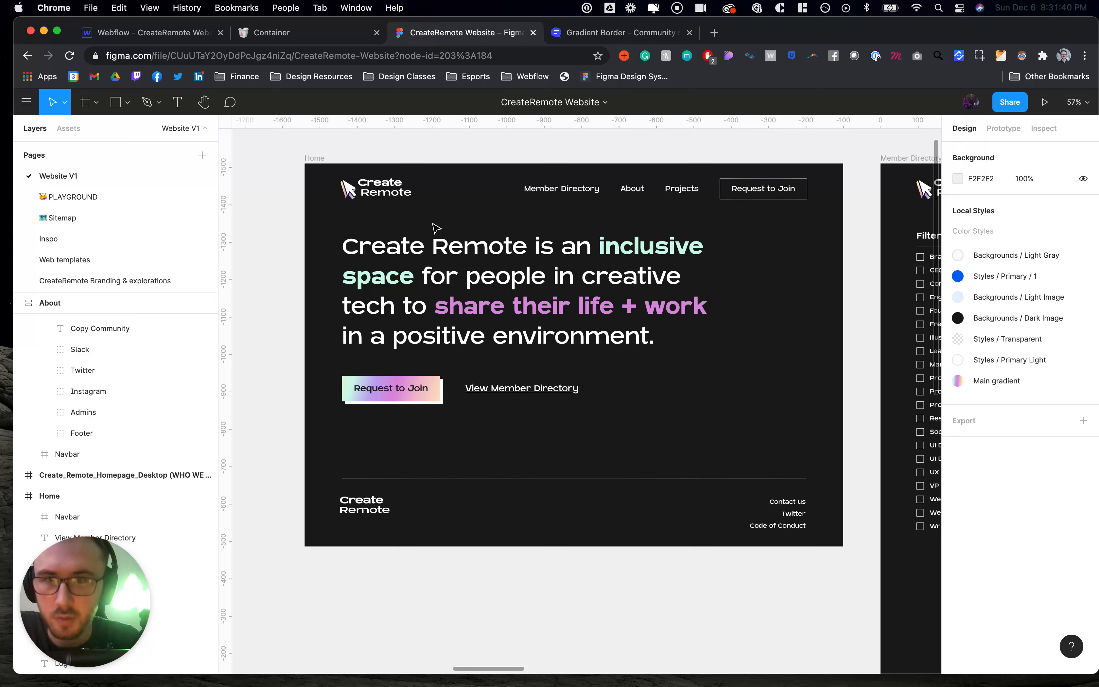
pyautogui.click(435, 245)
pyautogui.press('alt')
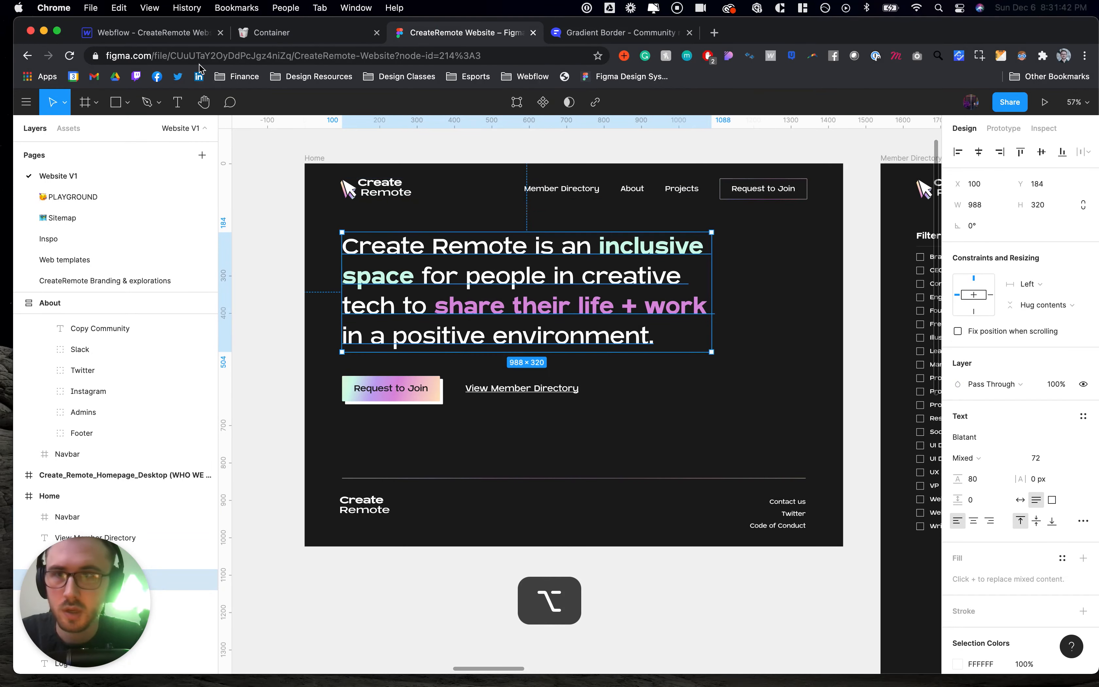
pyautogui.click(186, 33)
pyautogui.click(95, 170)
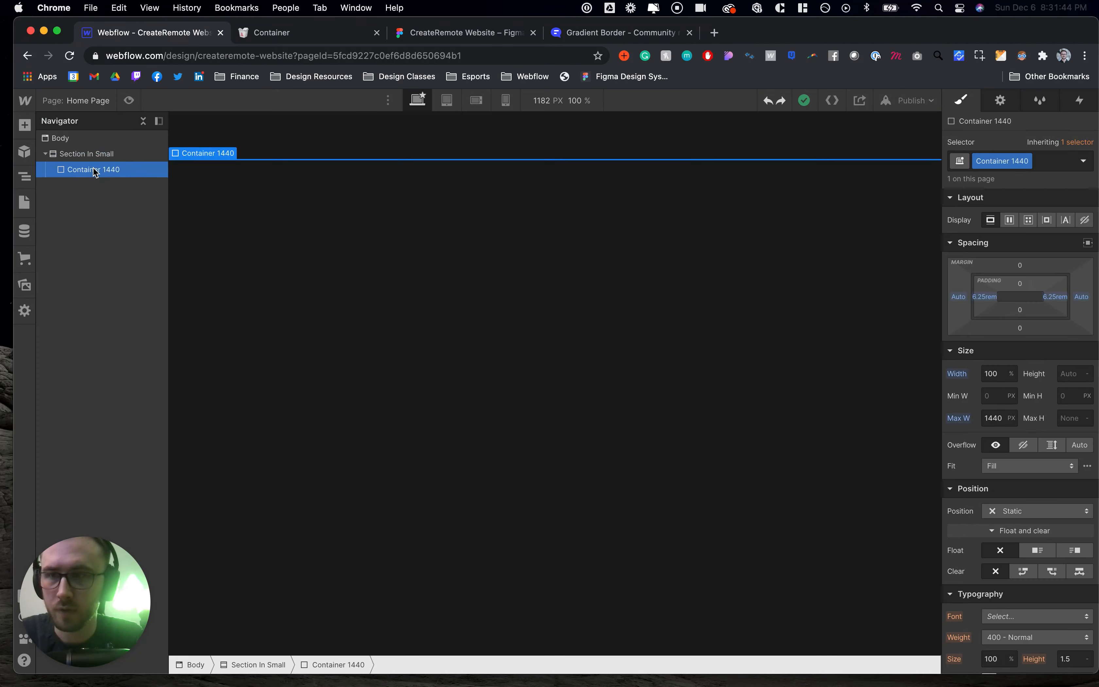
# - Insert a Heading element inside Container 1440 and dismiss the heading type popup
pyautogui.click(25, 124)
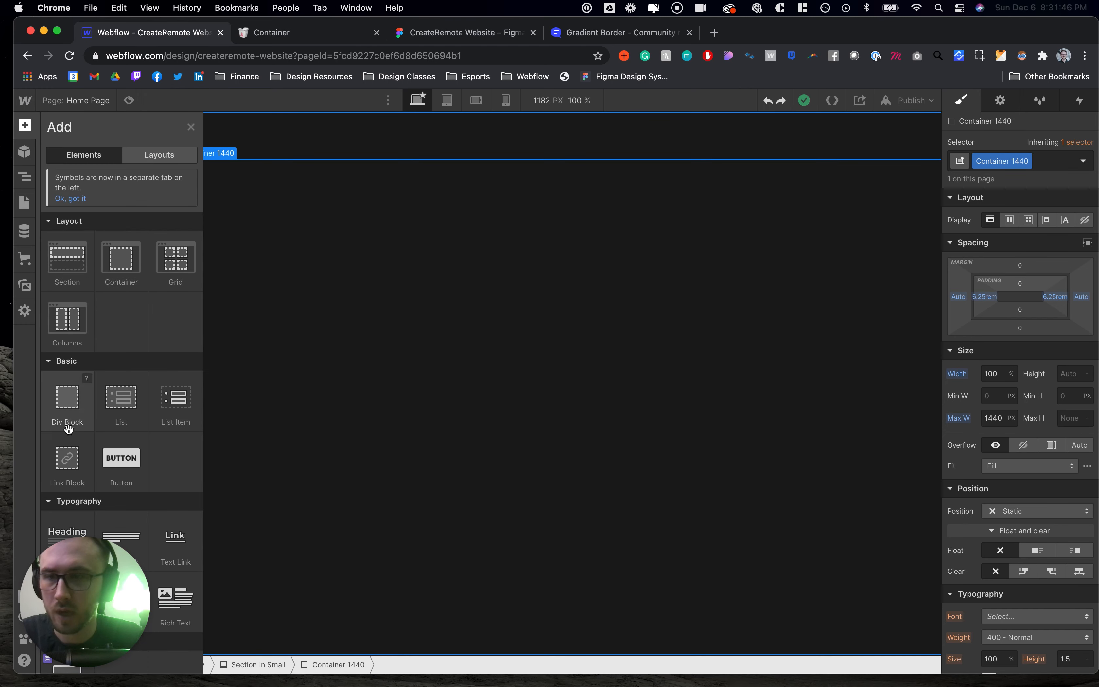
pyautogui.scroll(-3, 67, 429)
pyautogui.scroll(-2, 67, 429)
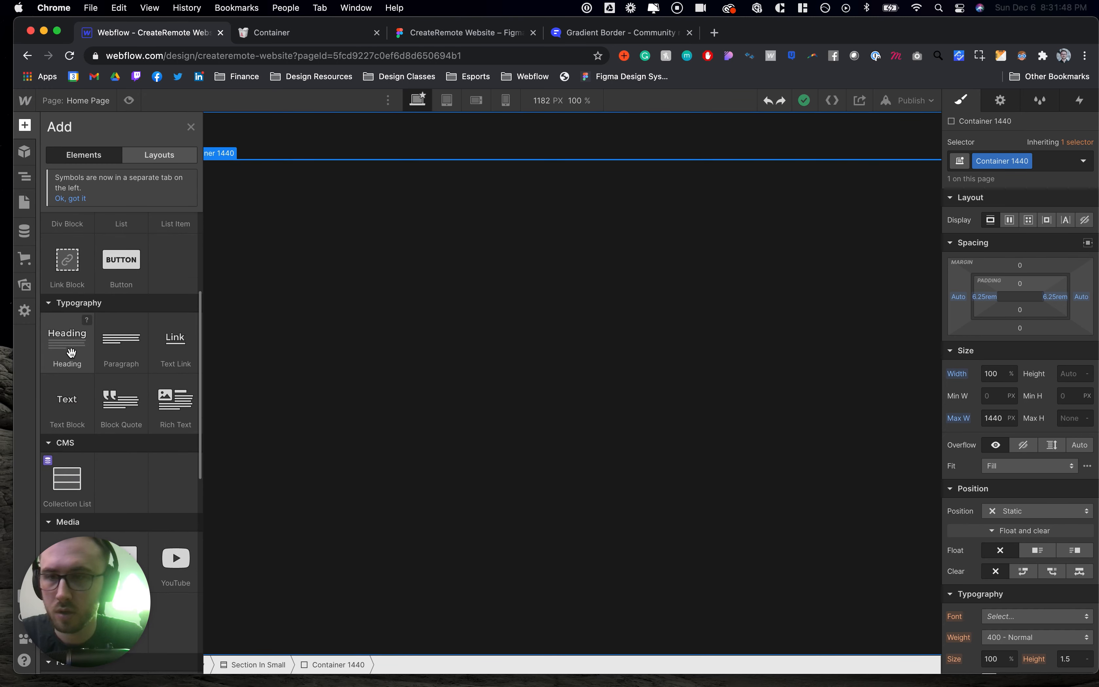
pyautogui.scroll(1, 73, 352)
pyautogui.moveTo(67, 387); pyautogui.dragTo(110, 176)
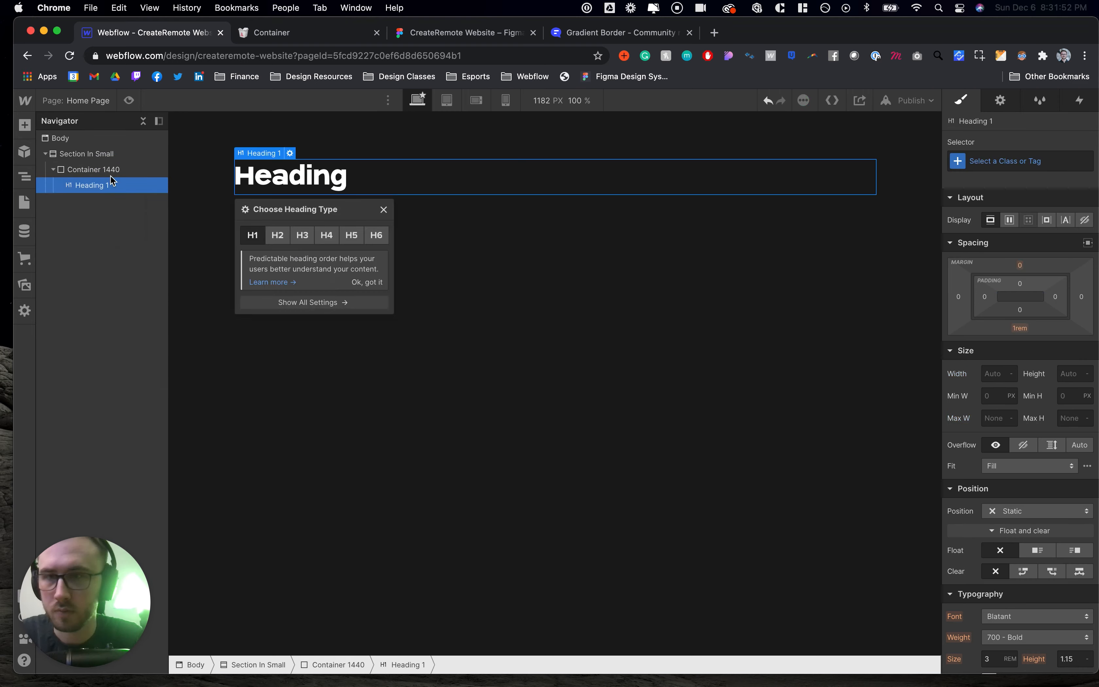
pyautogui.click(318, 32)
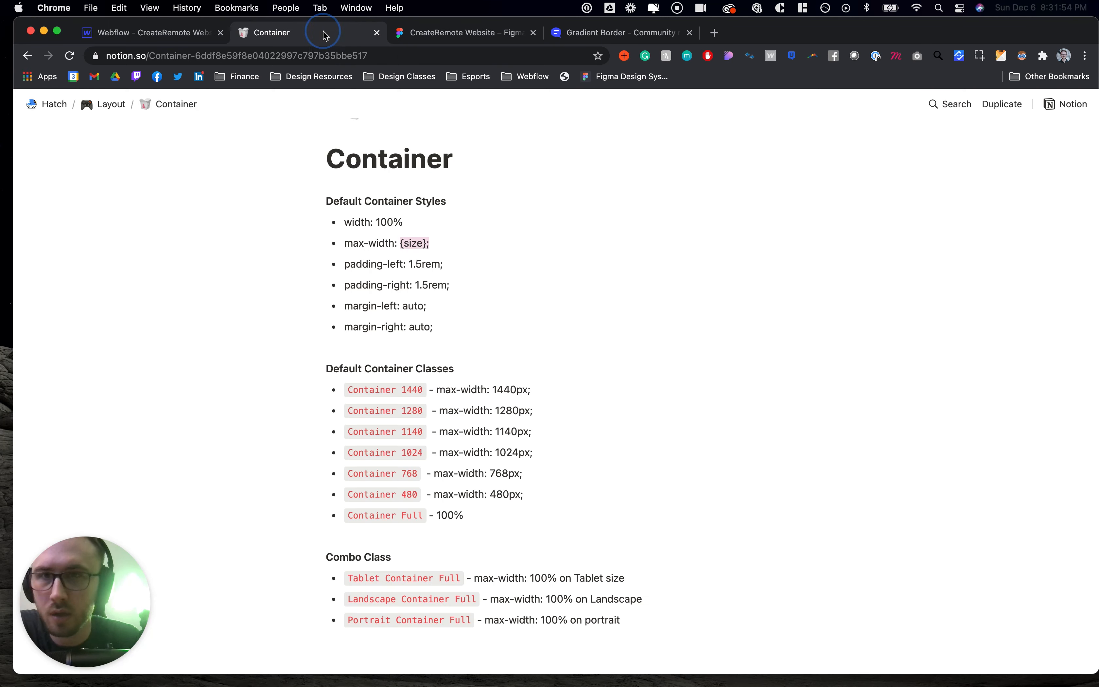
pyautogui.click(436, 32)
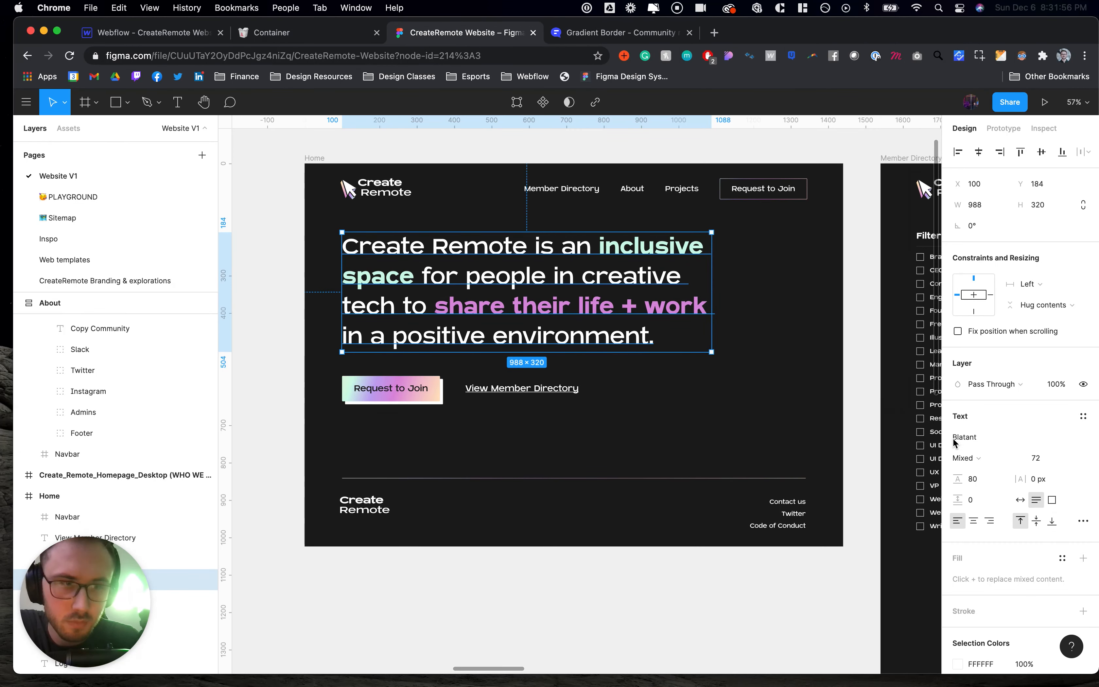
pyautogui.click(183, 34)
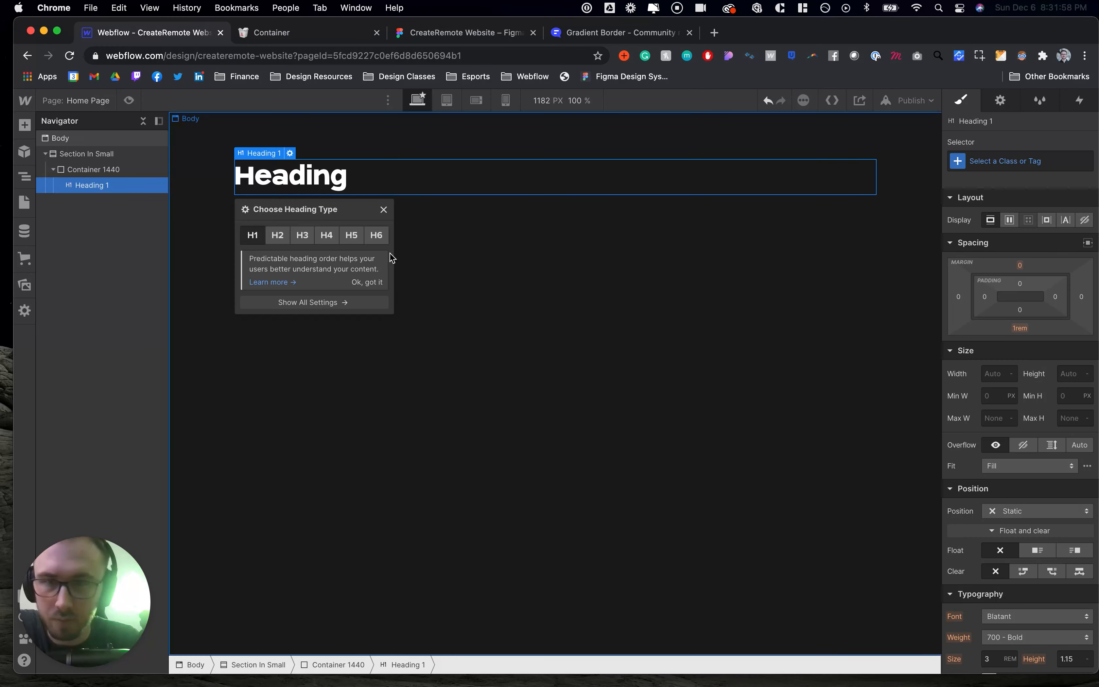
pyautogui.click(382, 208)
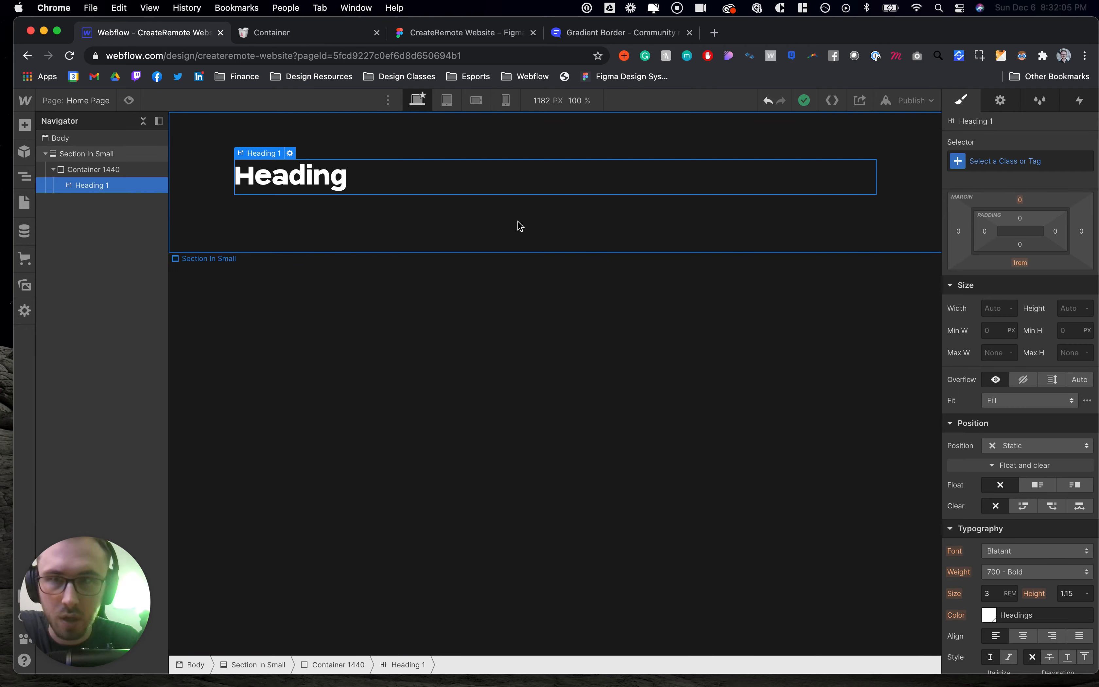
# - Browse the Notion documentation for the font size classes and compare with the Figma hero heading
pyautogui.click(326, 35)
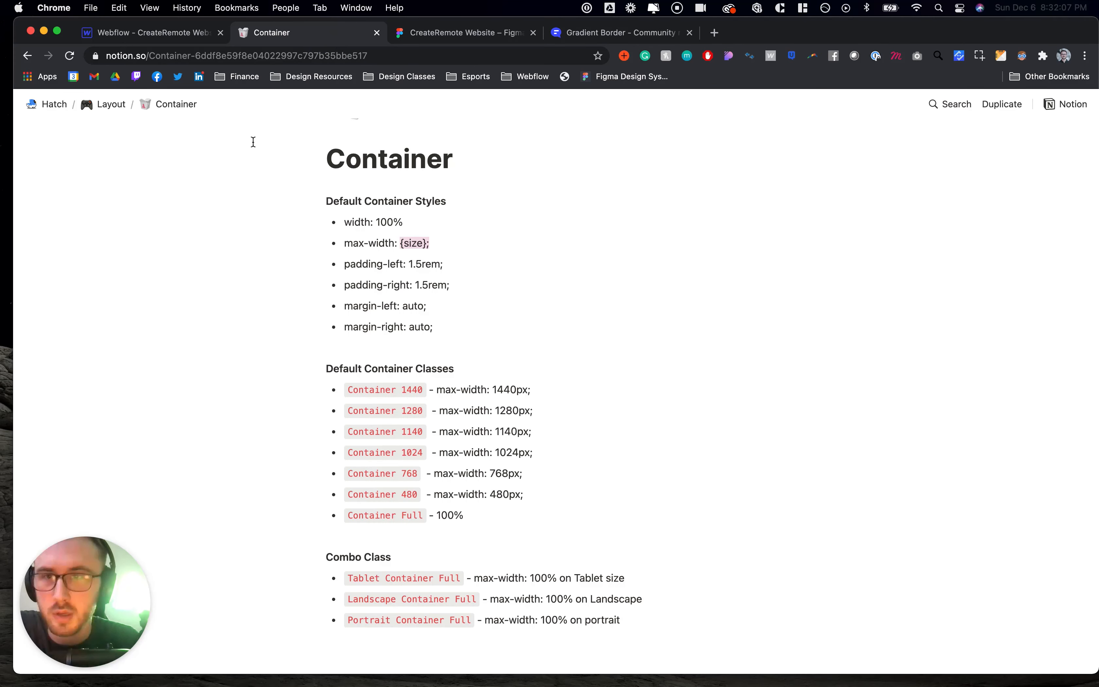
pyautogui.click(109, 104)
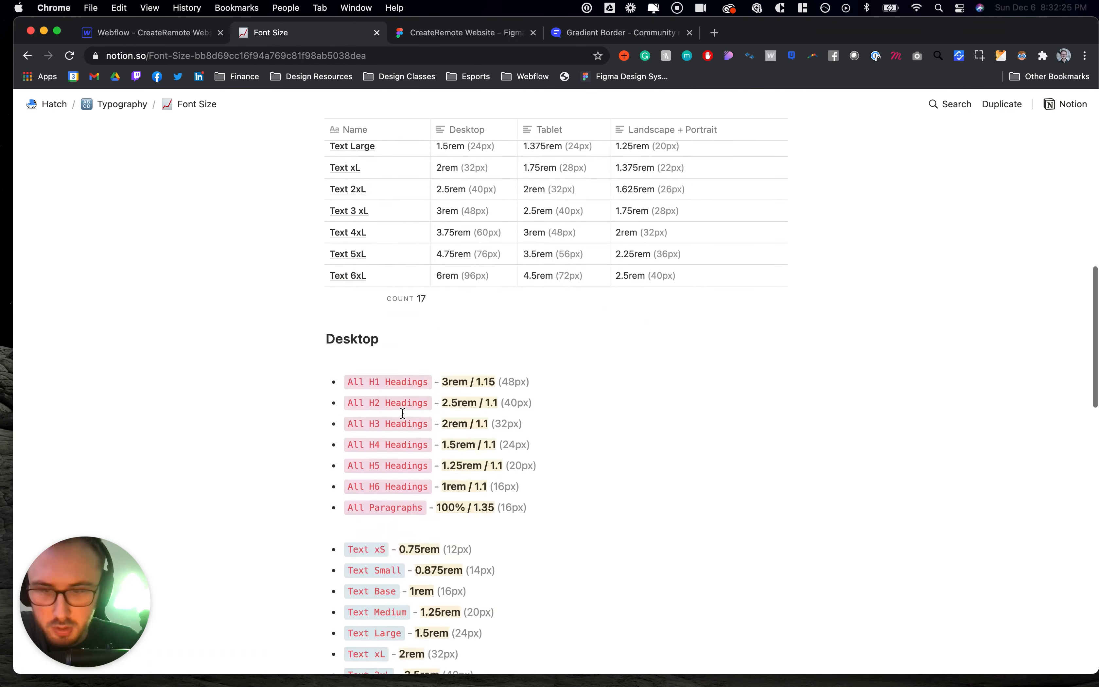
pyautogui.scroll(-7, 402, 413)
pyautogui.scroll(-1, 402, 412)
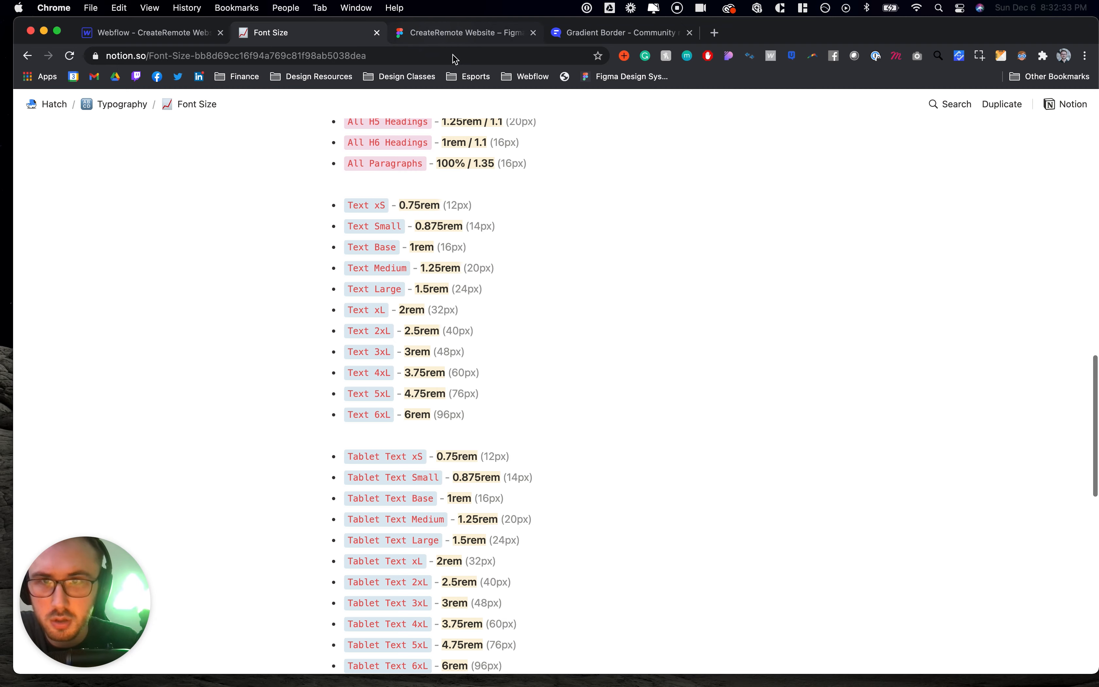
pyautogui.click(452, 34)
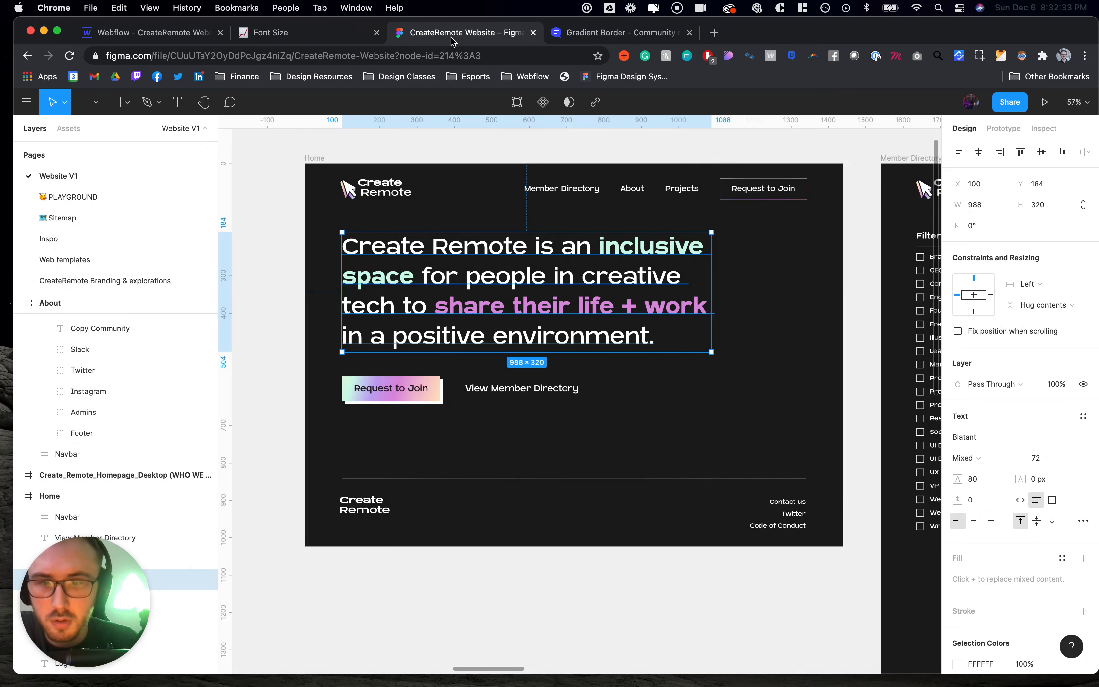
# - Apply the Text 5xL class to the heading and override its font size to 4.5rem
pyautogui.click(271, 33)
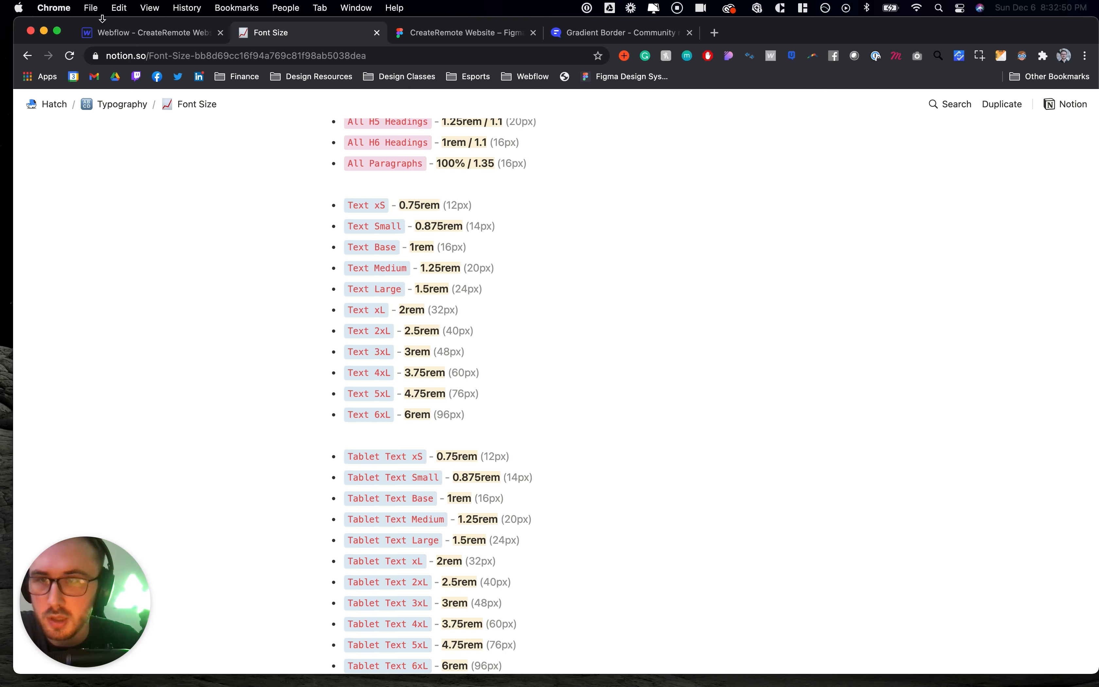
pyautogui.click(127, 38)
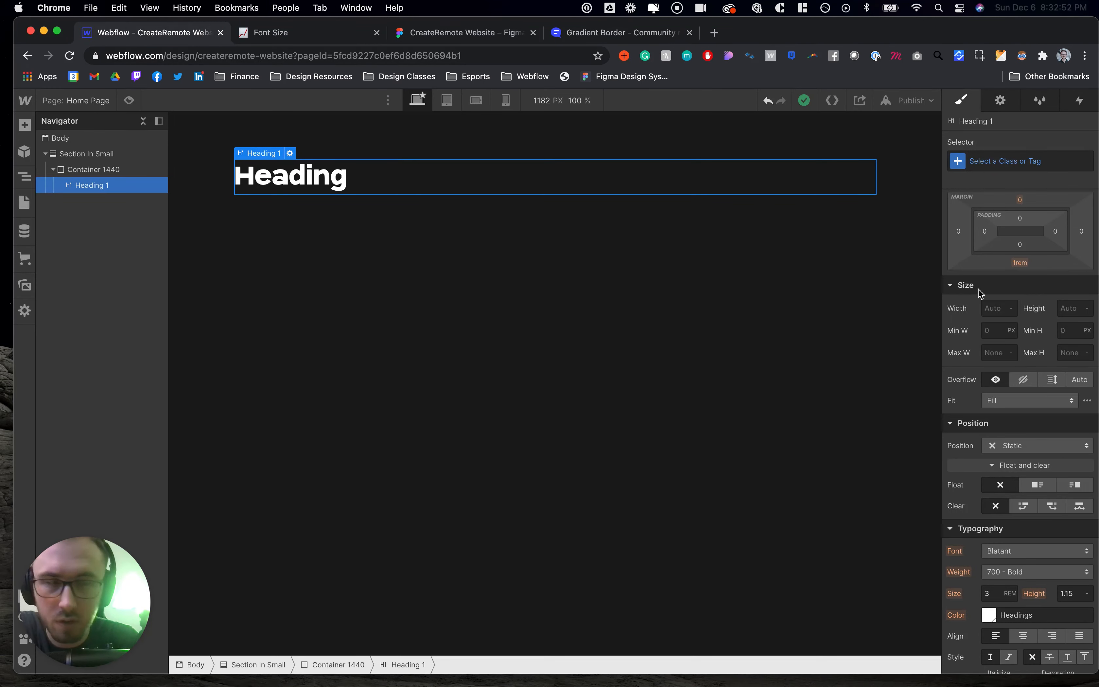
pyautogui.click(1005, 163)
pyautogui.write('text')
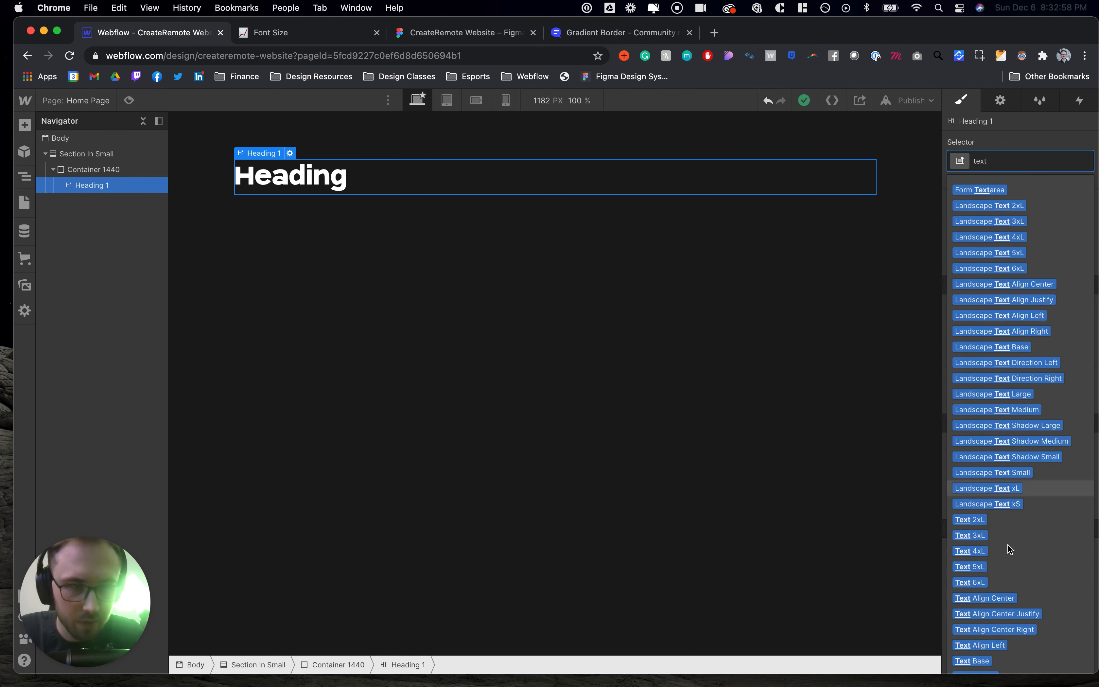
pyautogui.click(991, 567)
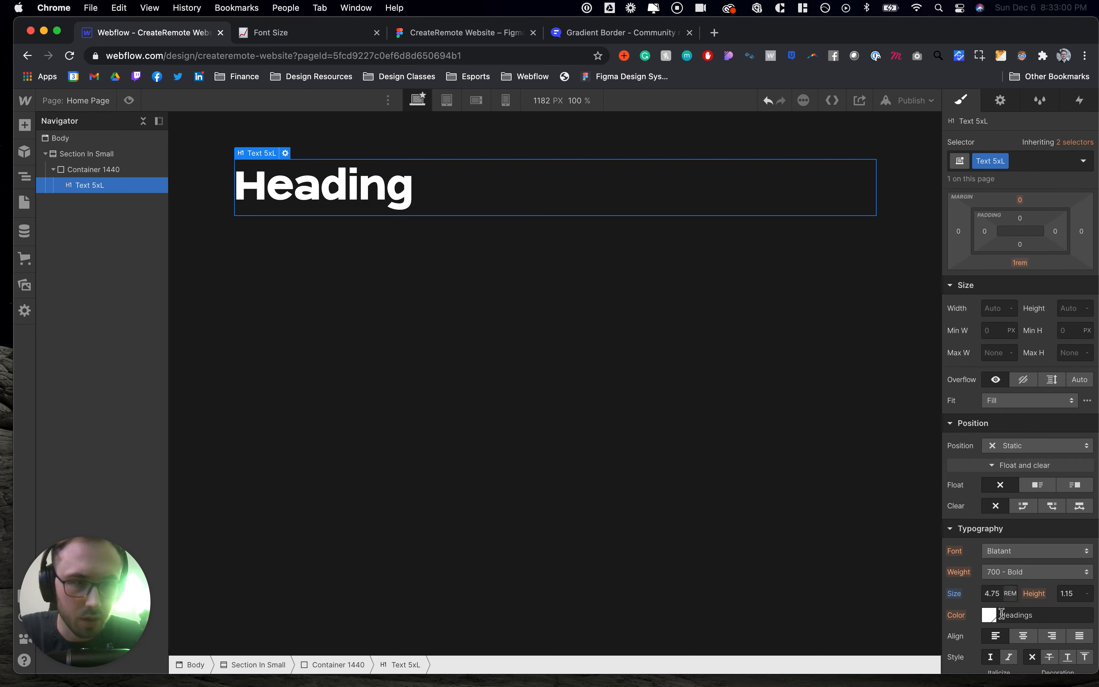
pyautogui.click(997, 594)
pyautogui.click(1000, 595)
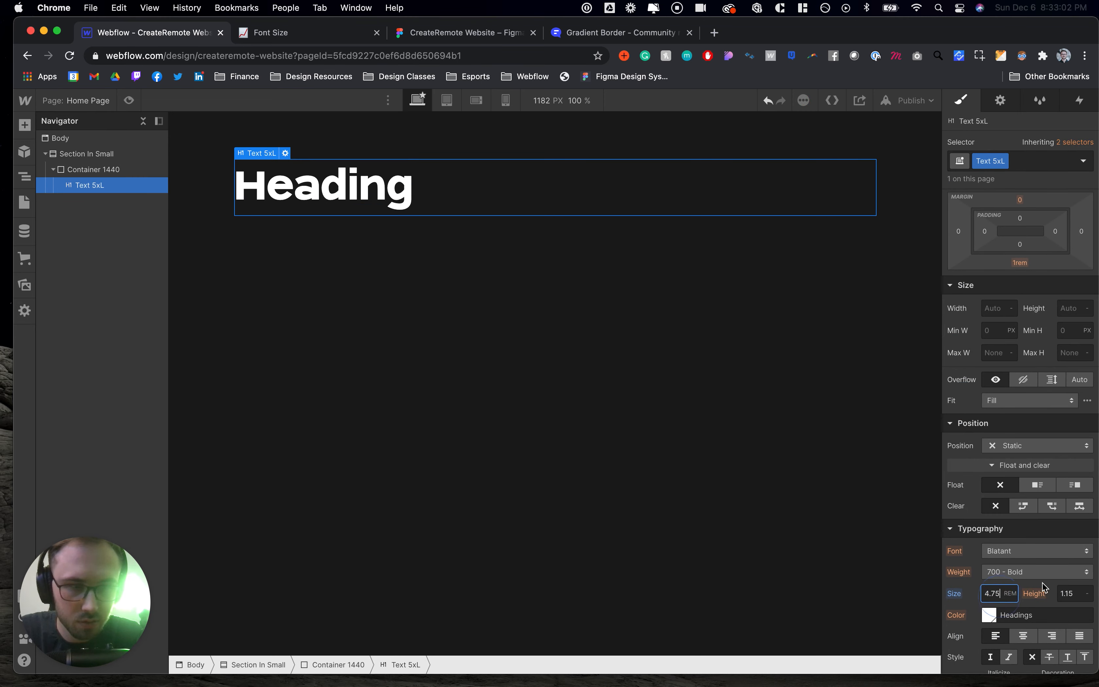
pyautogui.write('5')
pyautogui.press('Return')
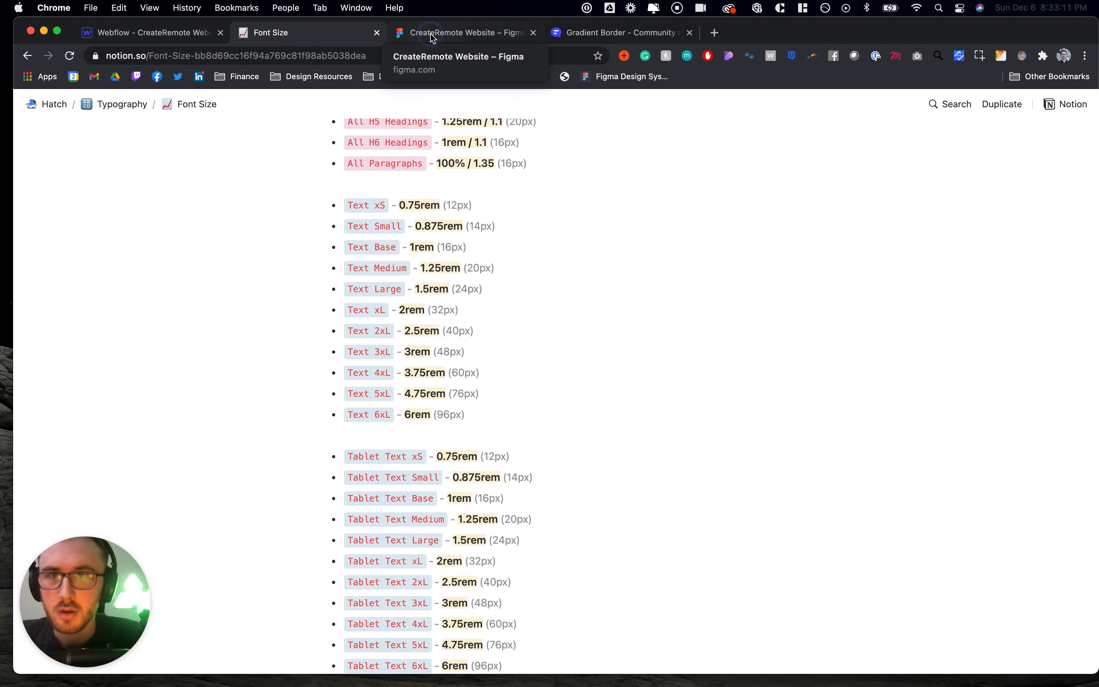
# - Copy the hero sentence text from the Figma design and paste it into the Webflow heading
pyautogui.click(433, 38)
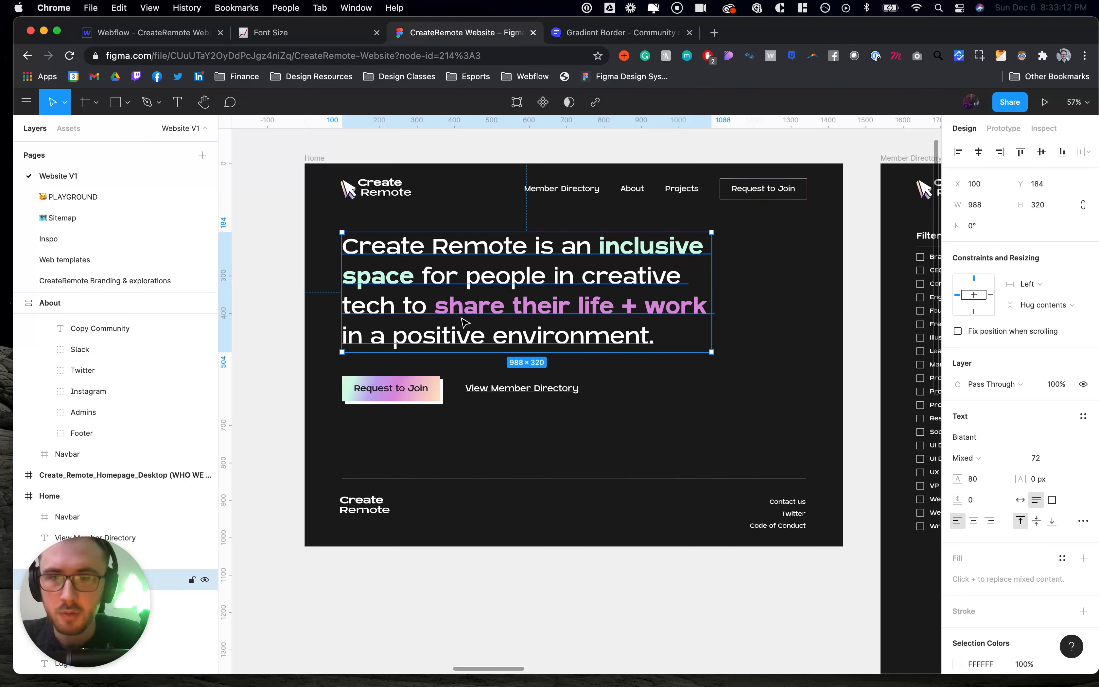
pyautogui.doubleClick(499, 246)
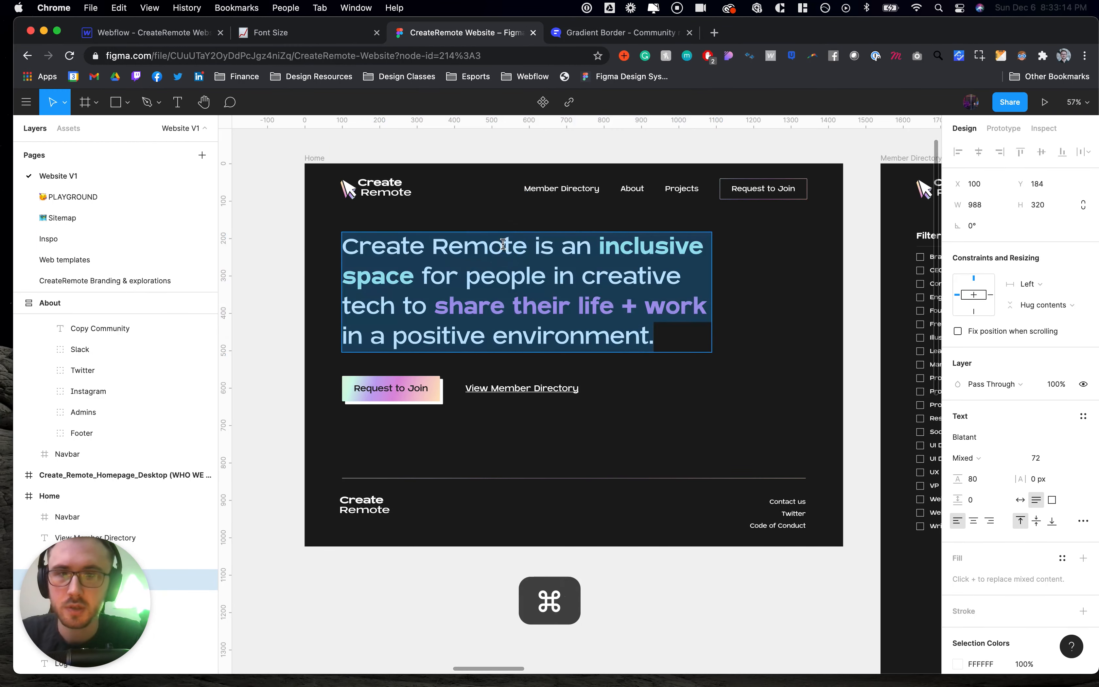
pyautogui.press('cmd+c')
pyautogui.click(182, 31)
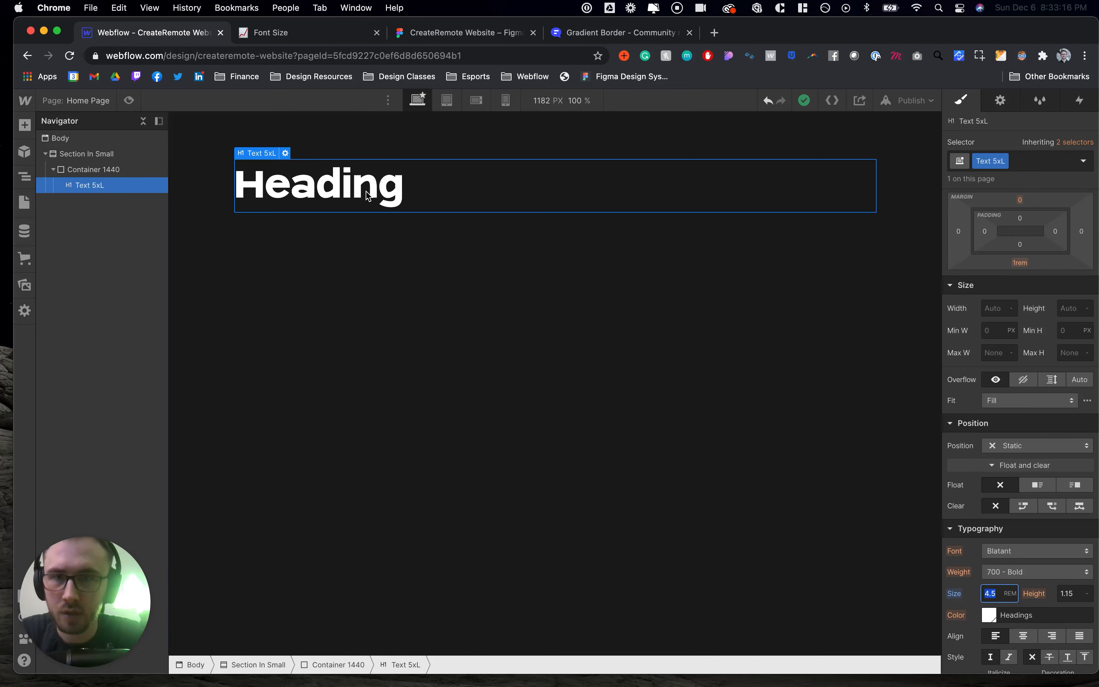
pyautogui.press('cmd+v')
# - Wrap the words "inclusive space" in the heading in a text span
pyautogui.moveTo(687, 186); pyautogui.dragTo(865, 195)
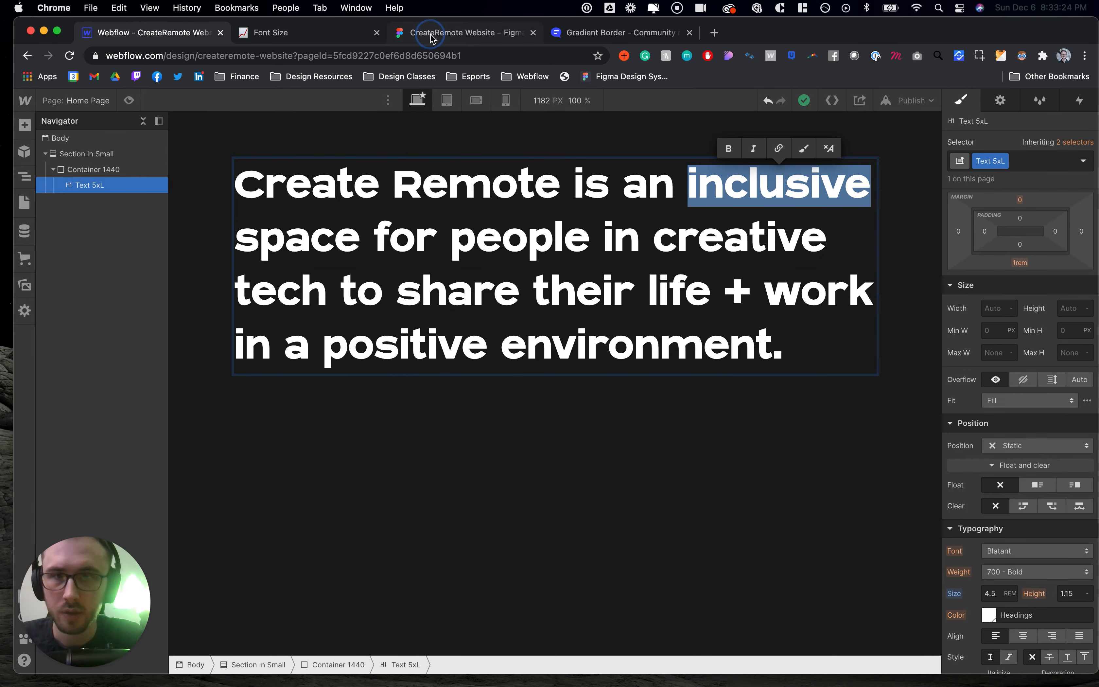
pyautogui.click(443, 39)
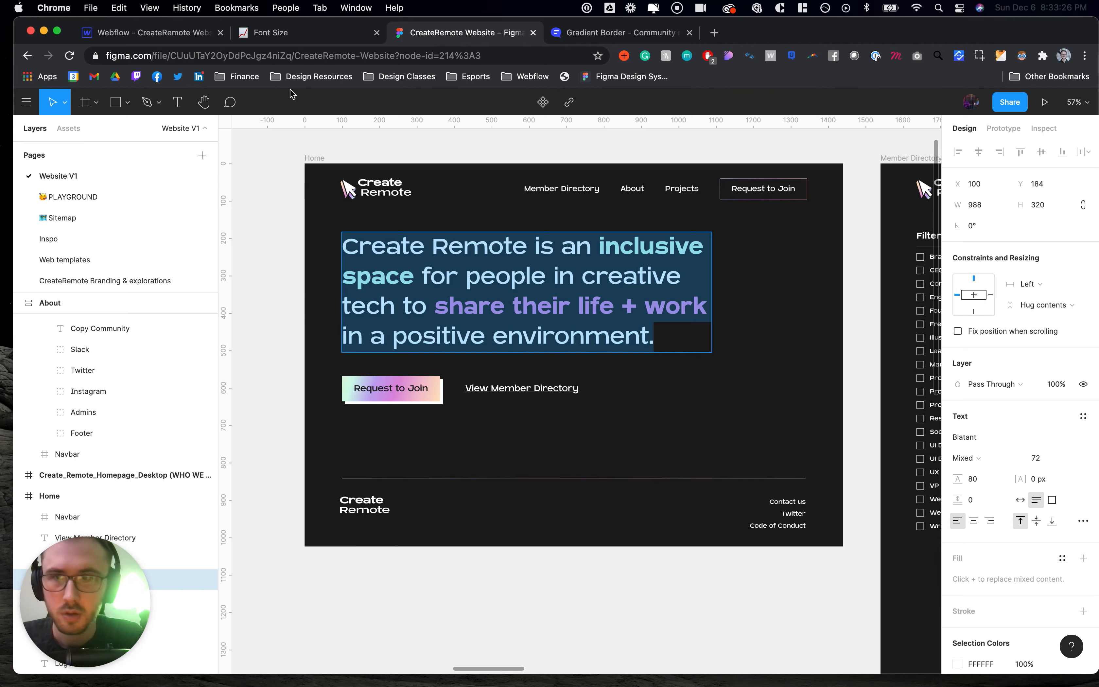
pyautogui.click(195, 31)
pyautogui.click(690, 199)
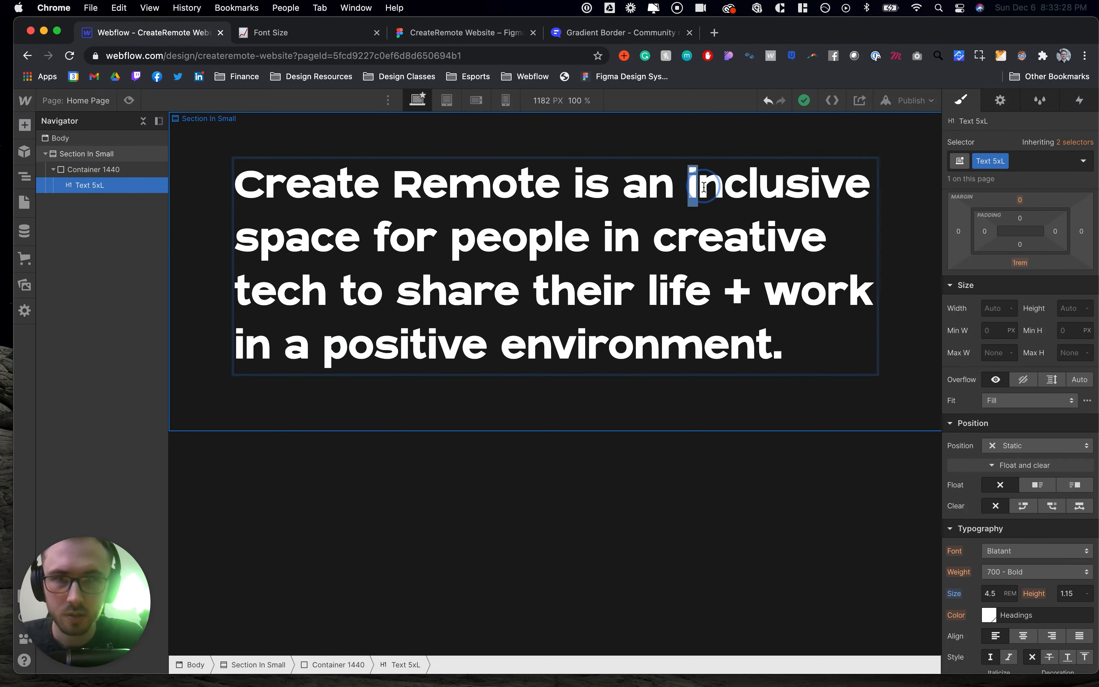
pyautogui.moveTo(690, 199); pyautogui.dragTo(362, 241)
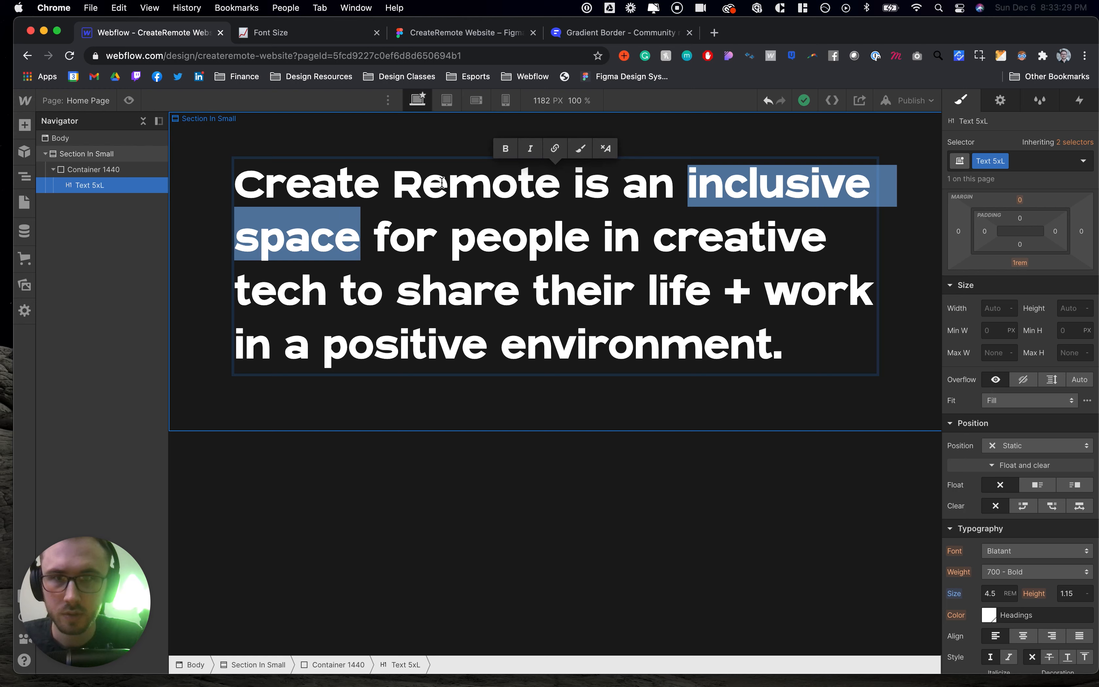
pyautogui.click(580, 148)
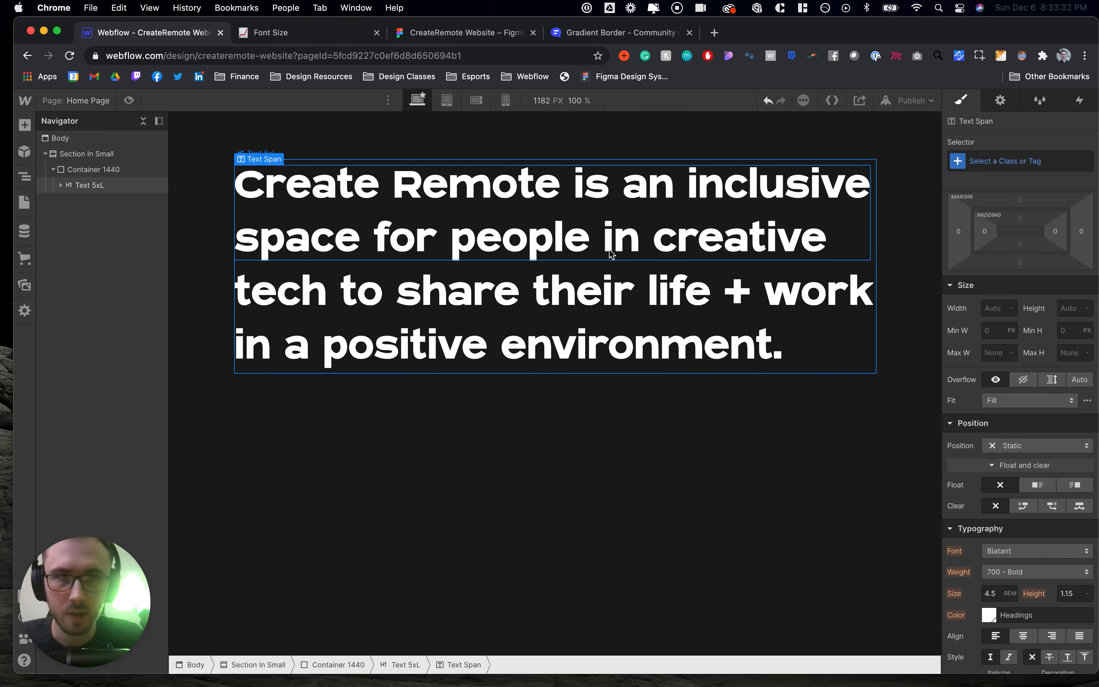
# - Create a new class named Green Text Span on the selected text span
pyautogui.scroll(-5, 999, 454)
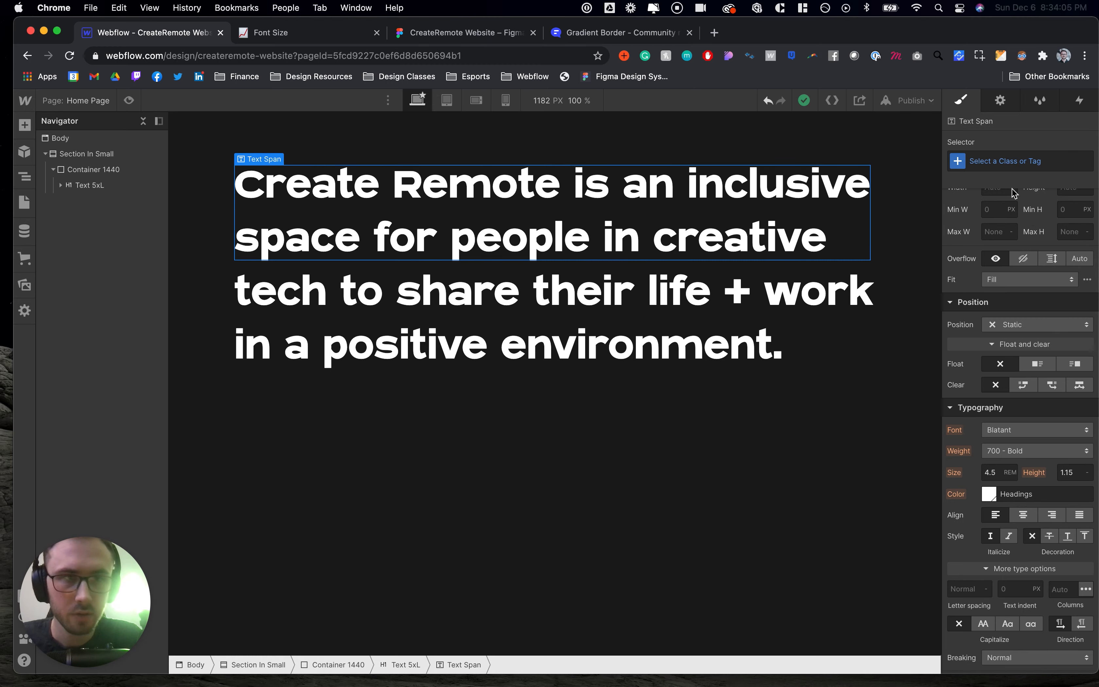
pyautogui.click(997, 163)
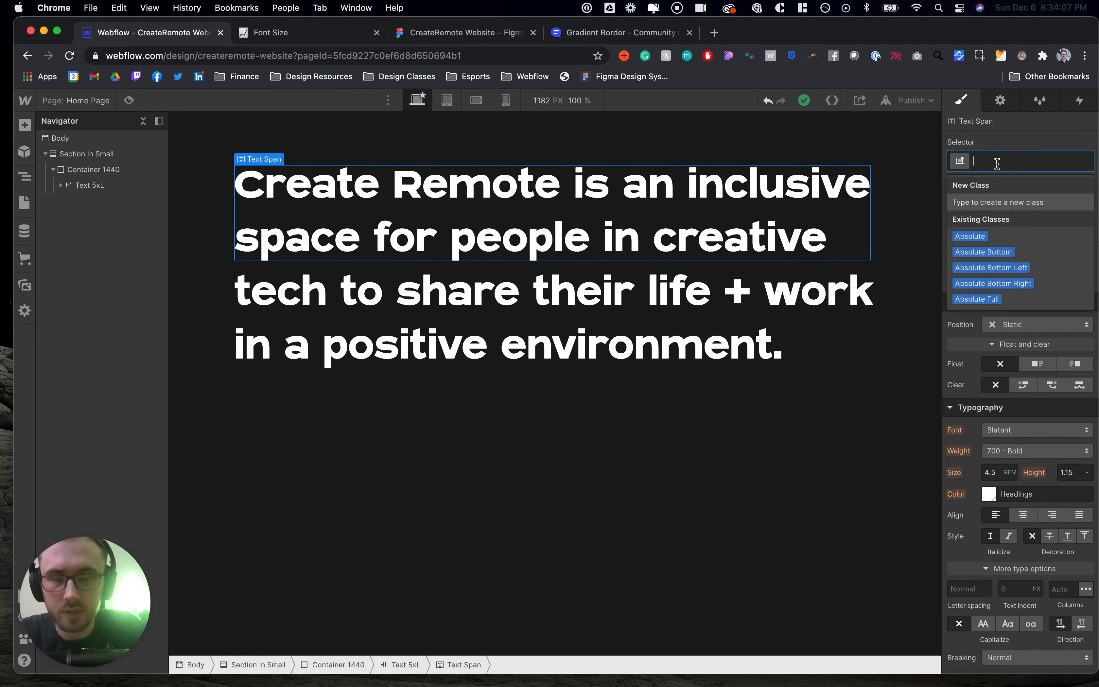
pyautogui.write('G')
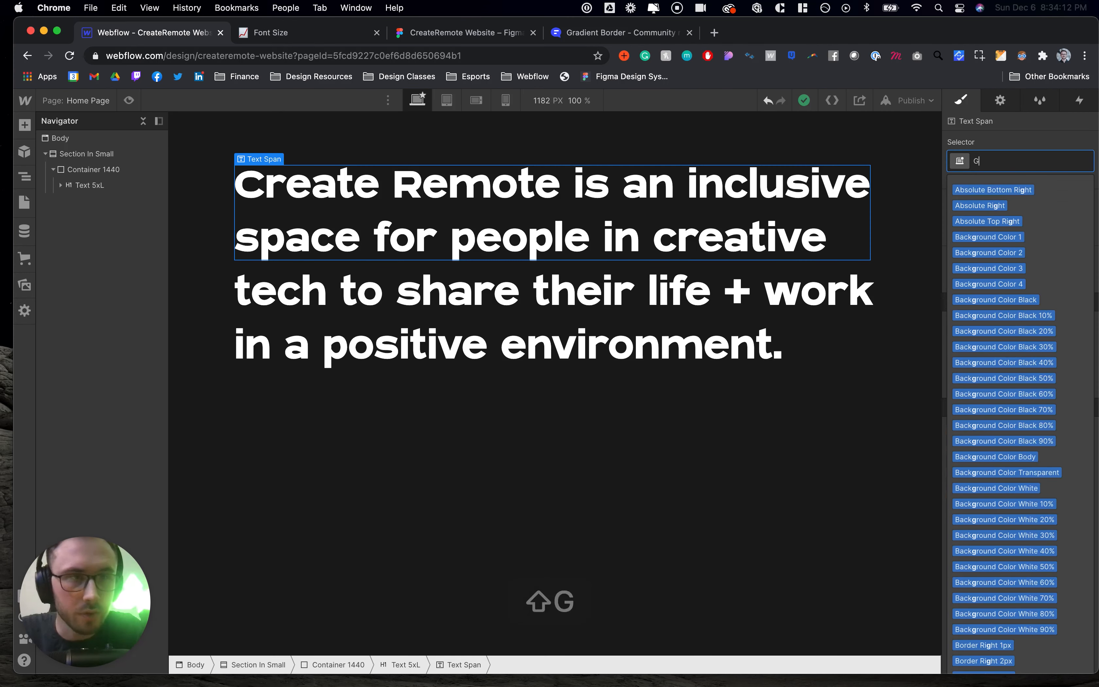
pyautogui.write('reen Text Span')
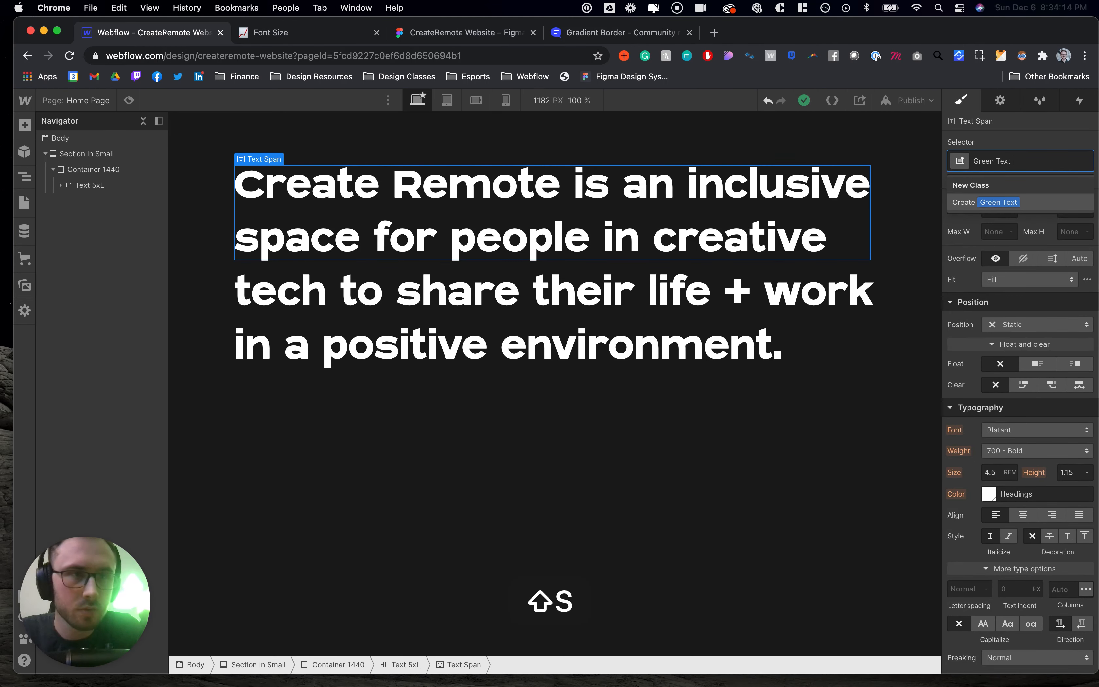
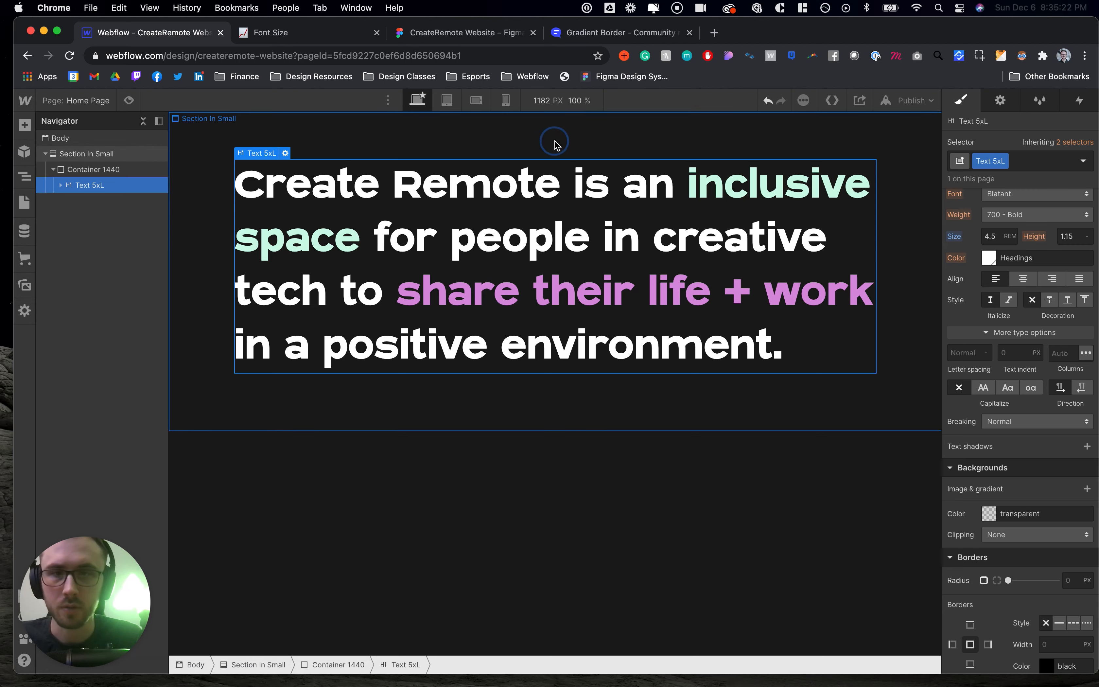
# - Compare the hero section in the Webflow canvas with the Figma design
pyautogui.click(556, 144)
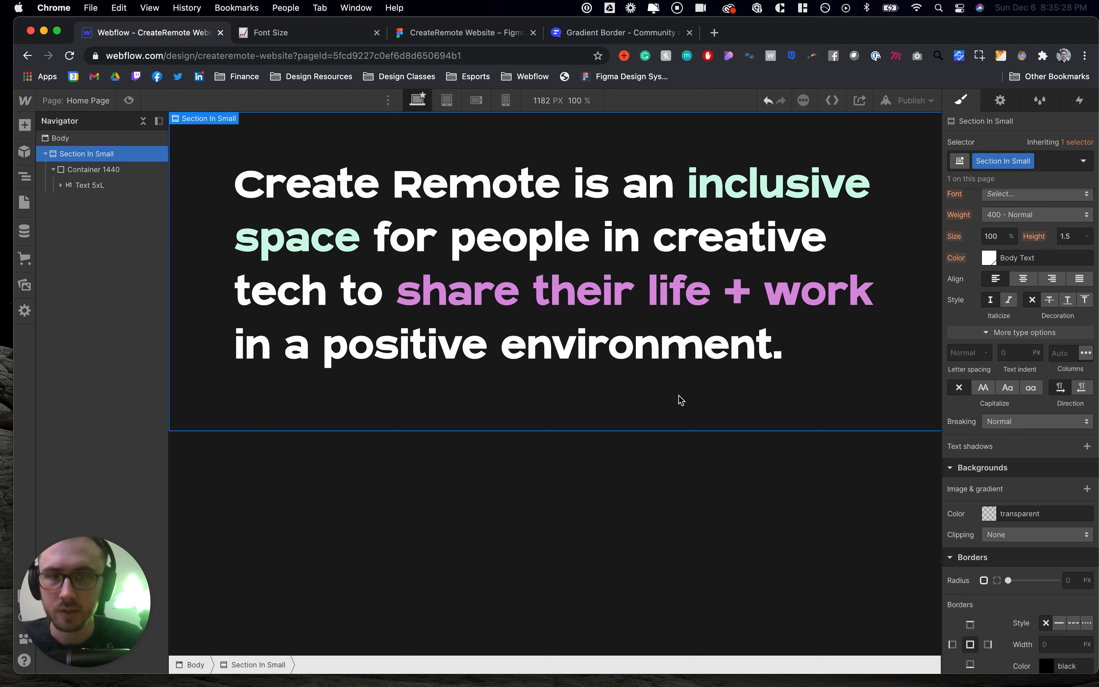
pyautogui.click(436, 32)
pyautogui.press('Escape')
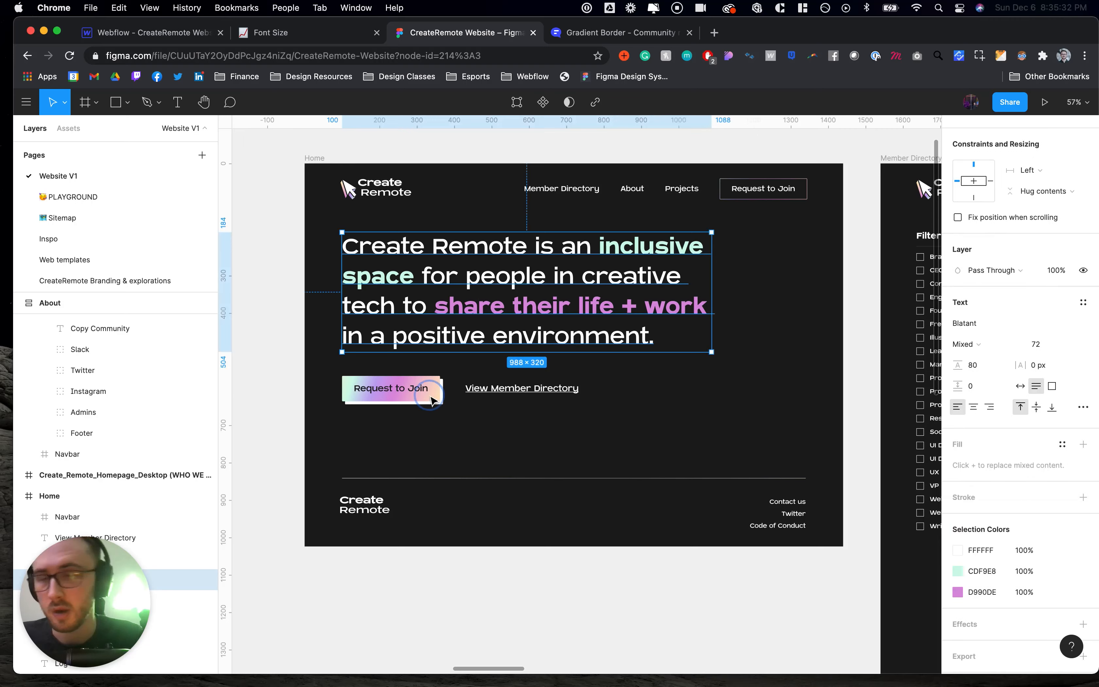
pyautogui.click(164, 34)
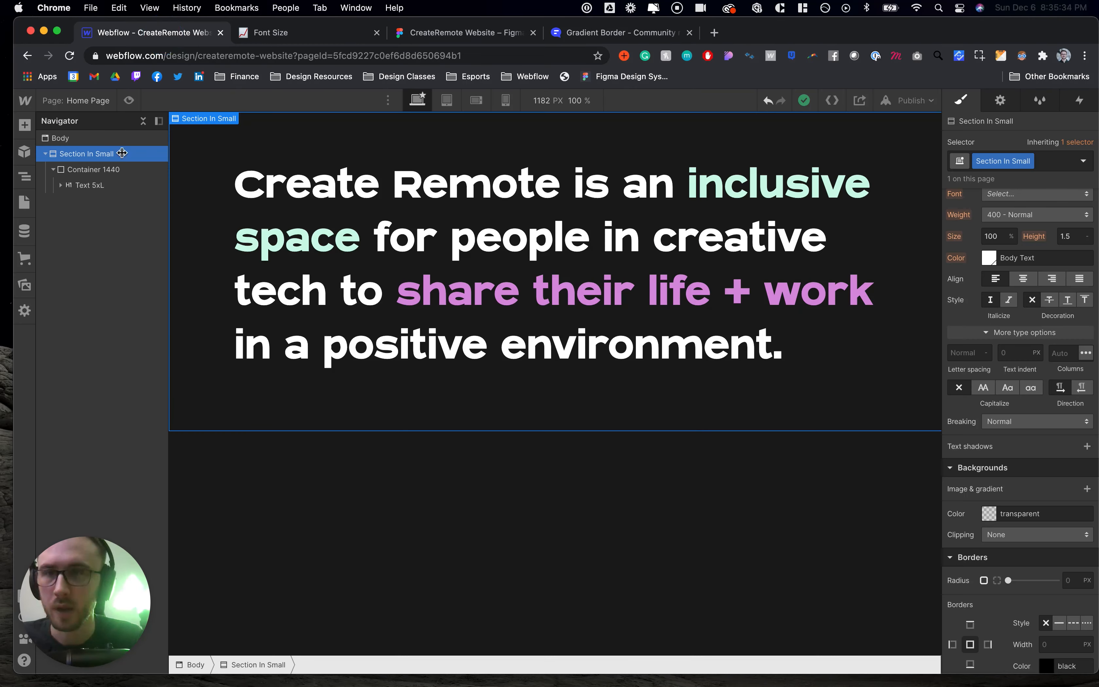
# - Rename the Home page to Styleguide in its page settings and save
pyautogui.click(91, 101)
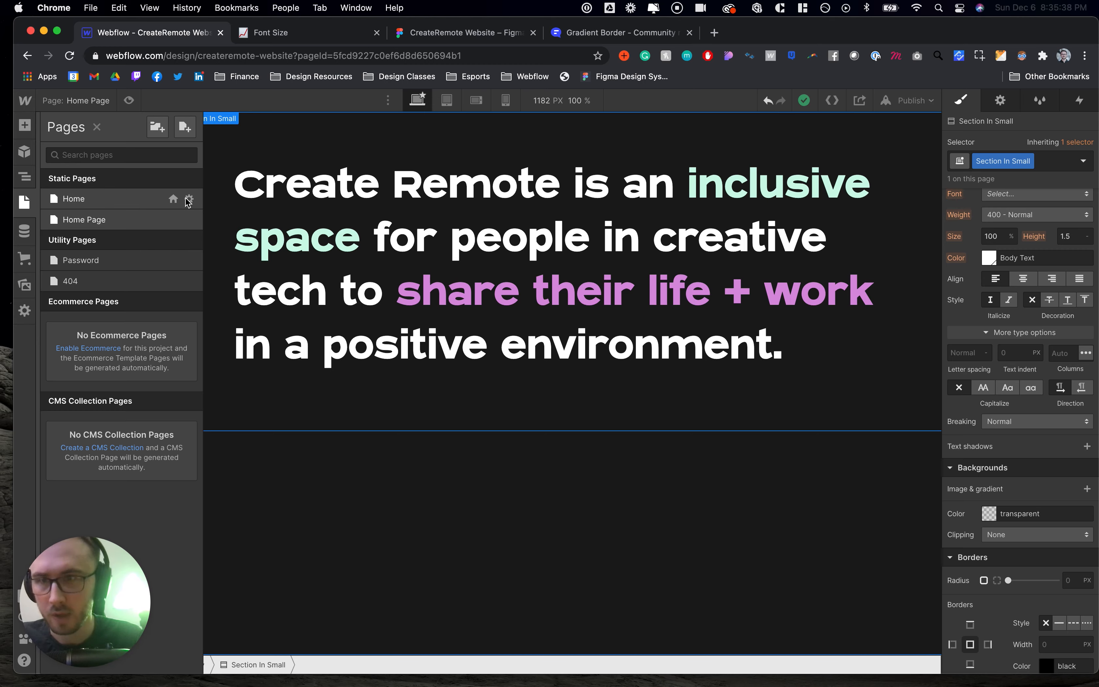
pyautogui.click(189, 199)
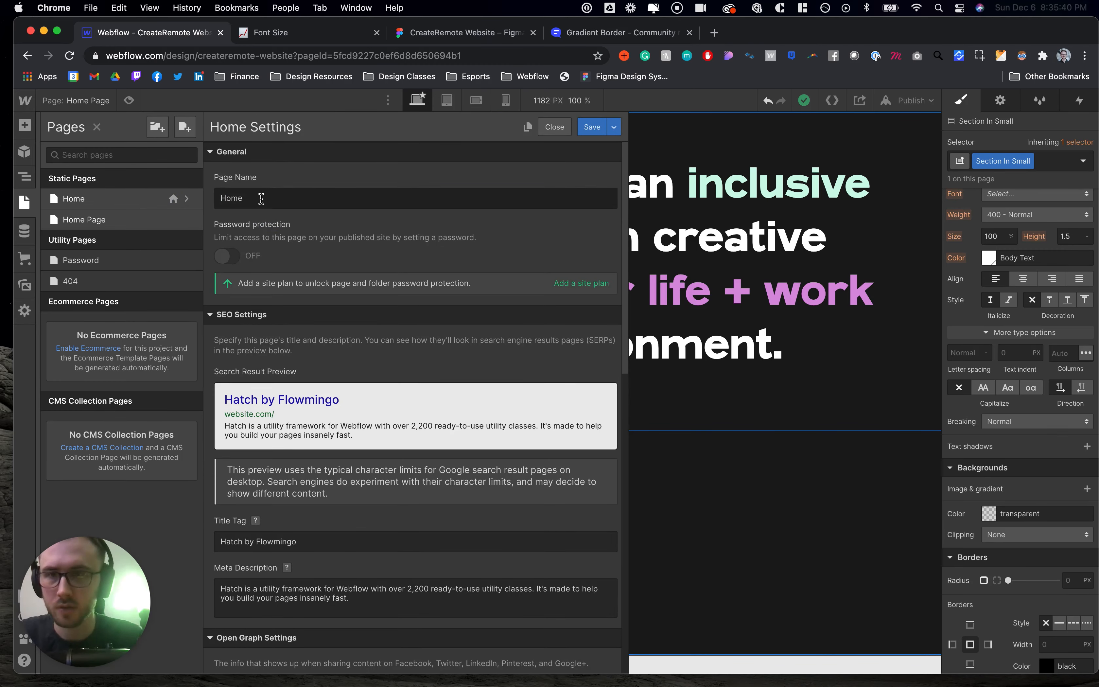
pyautogui.doubleClick(260, 198)
pyautogui.write('Styleguide')
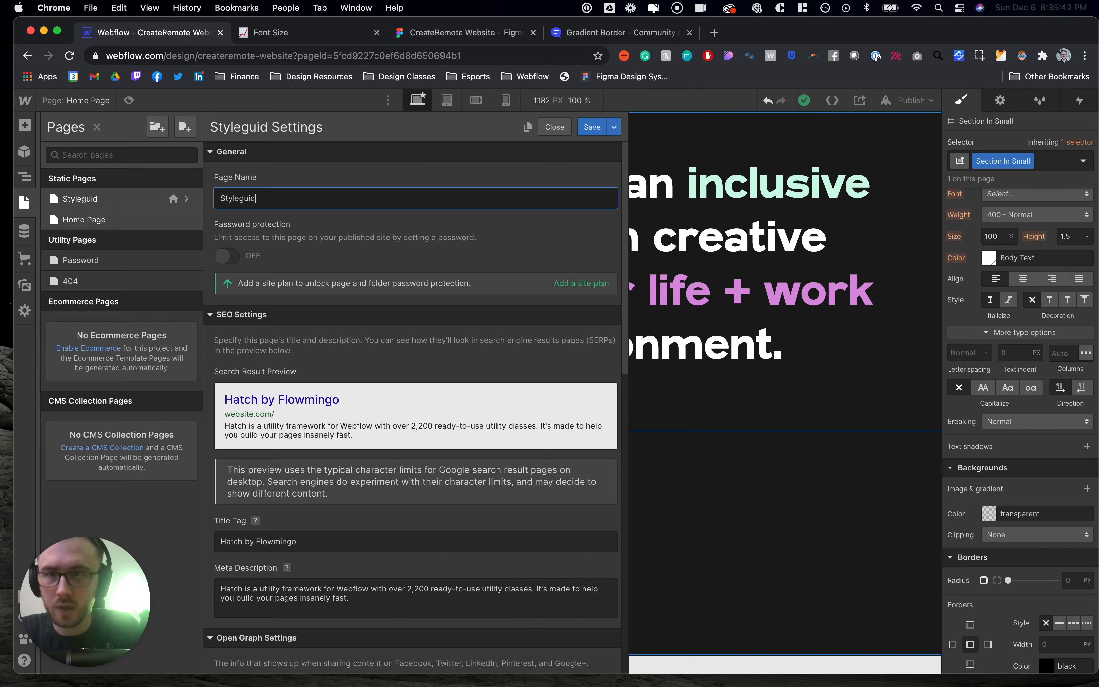
pyautogui.click(591, 132)
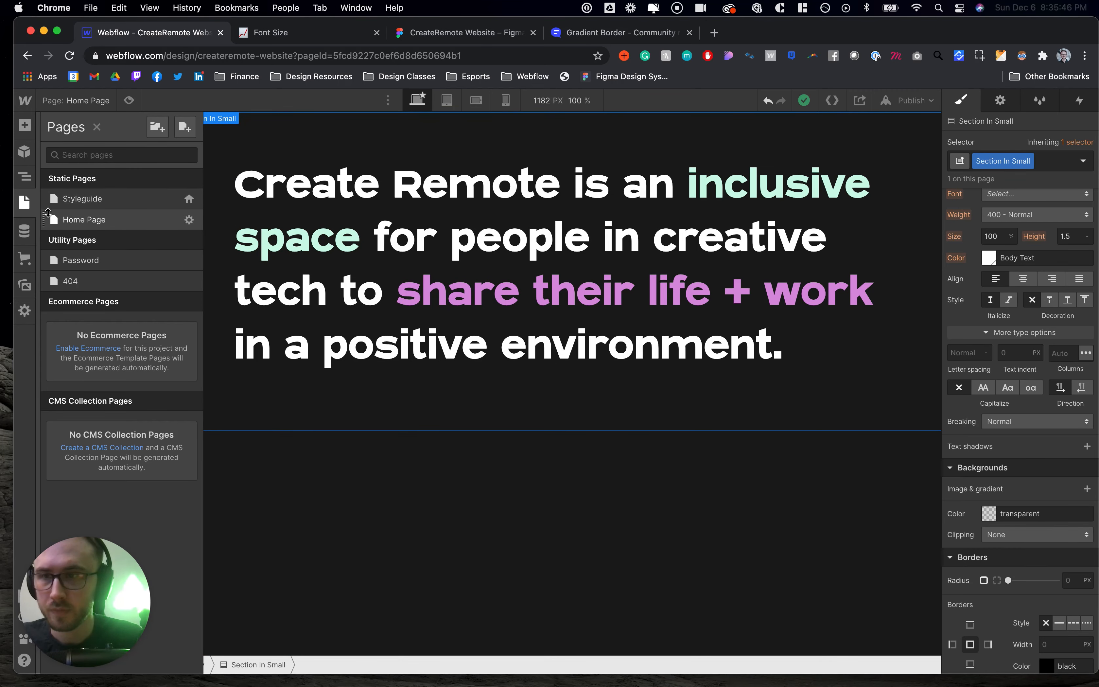
# - Make the Home Page the site's homepage, confirming the change
pyautogui.moveTo(46, 194); pyautogui.dragTo(51, 167)
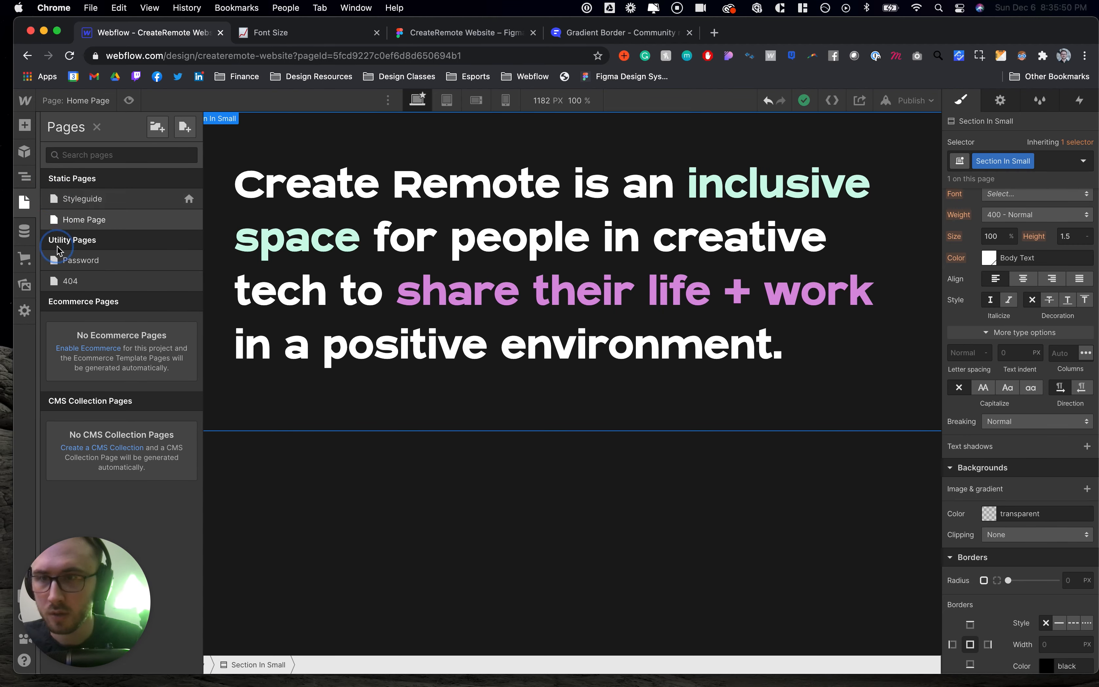
pyautogui.click(189, 220)
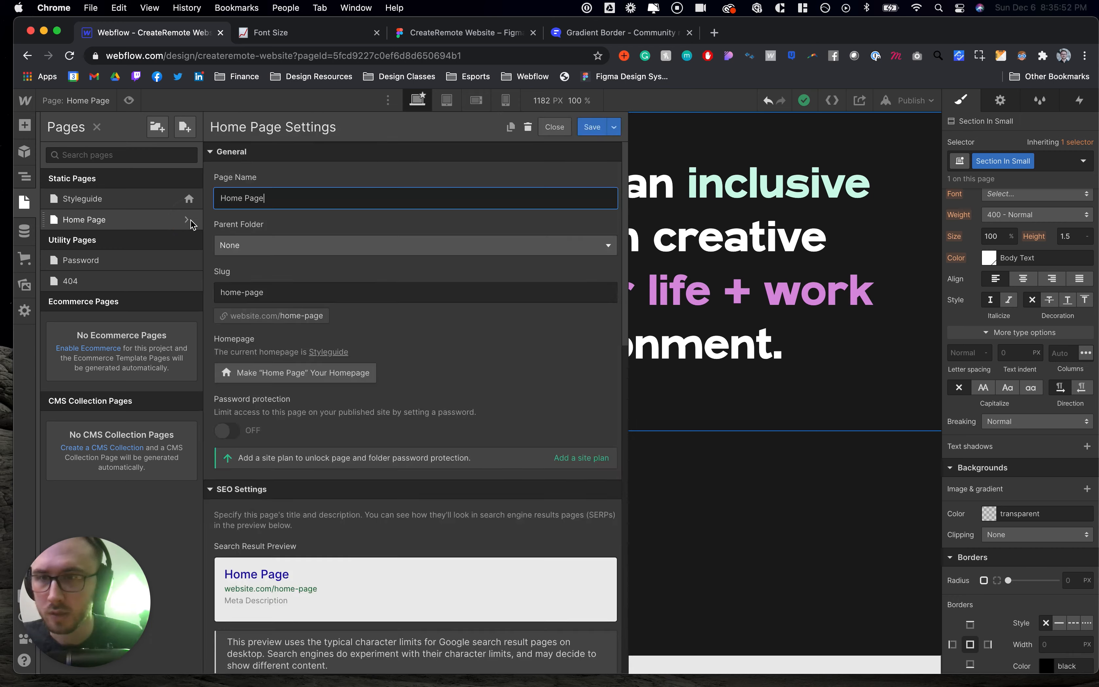
pyautogui.scroll(-2, 381, 344)
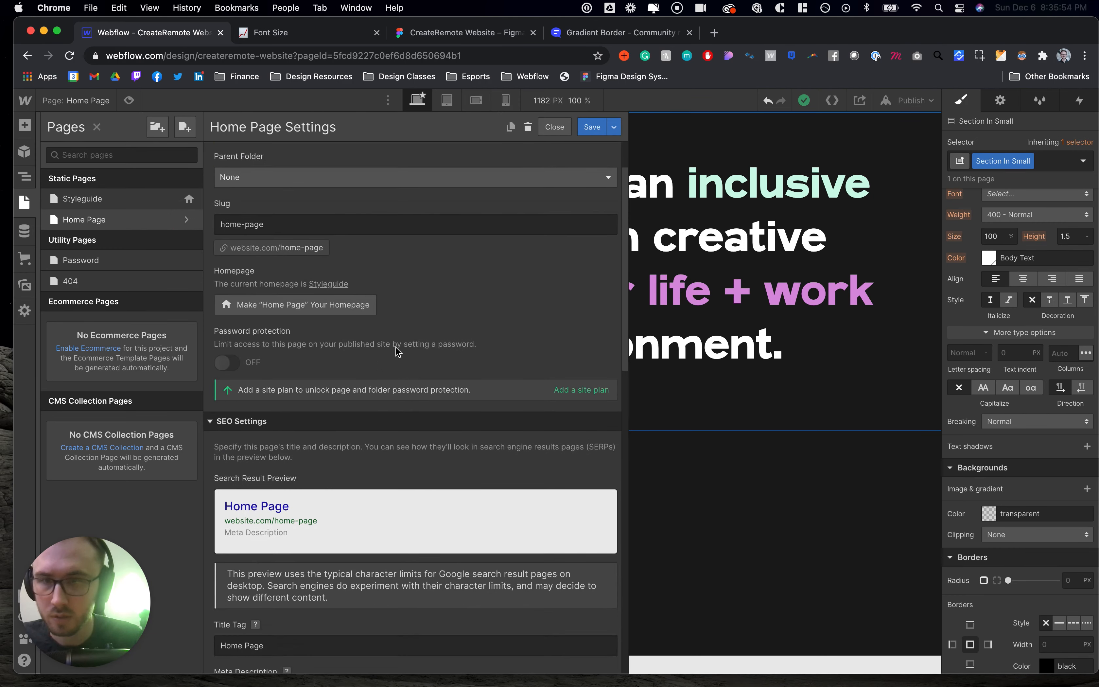
pyautogui.click(323, 313)
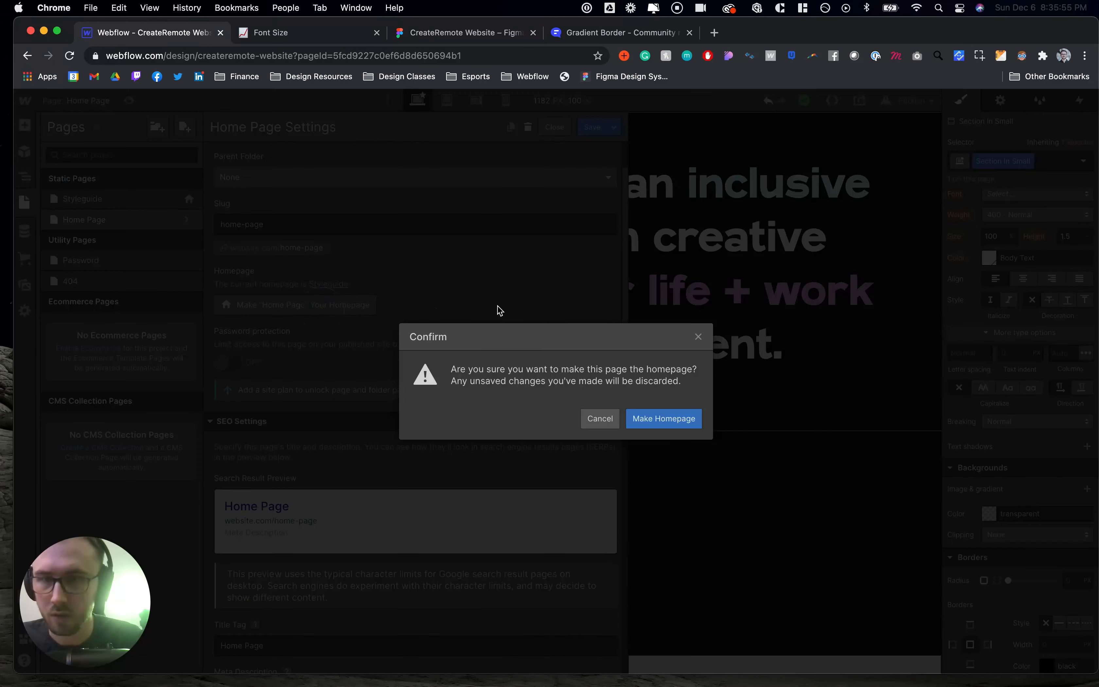
pyautogui.click(653, 417)
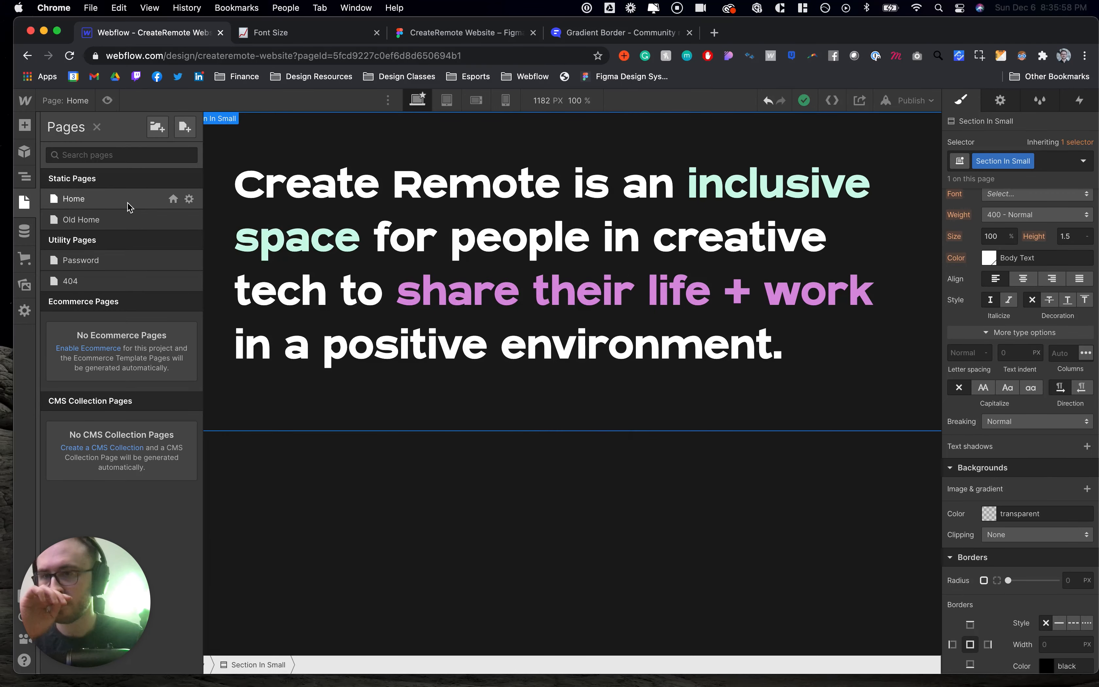
# - Rename the Old Home page to Styleguide and save its settings
pyautogui.click(187, 220)
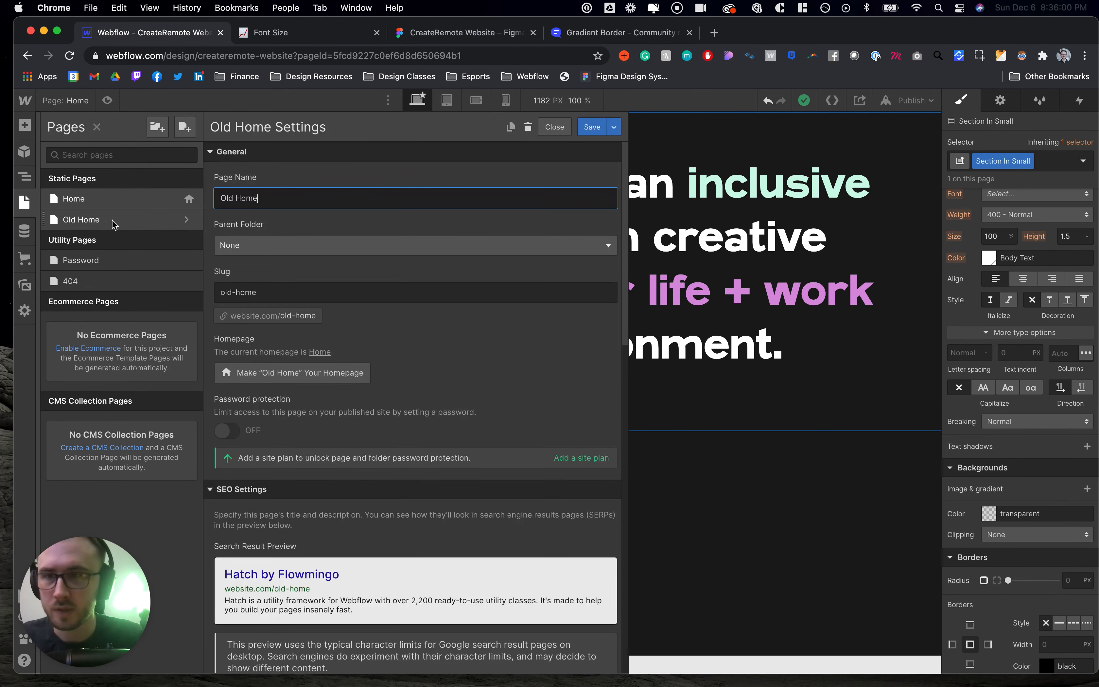
pyautogui.tripleClick(260, 192)
pyautogui.write('St')
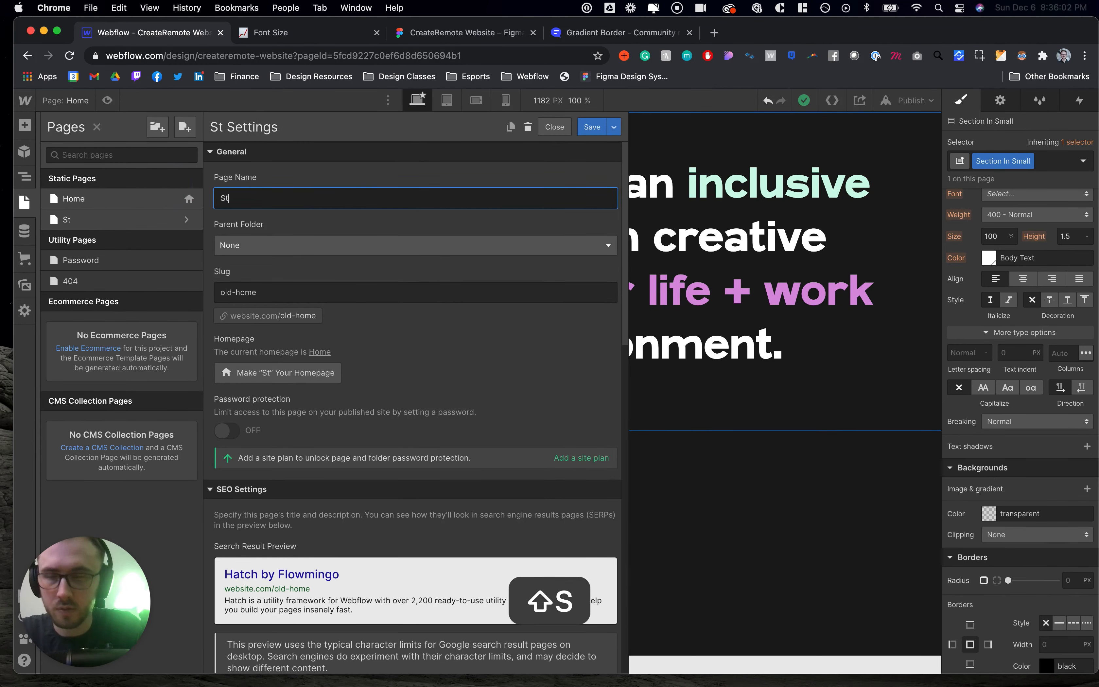
pyautogui.write('yleguide')
pyautogui.click(592, 127)
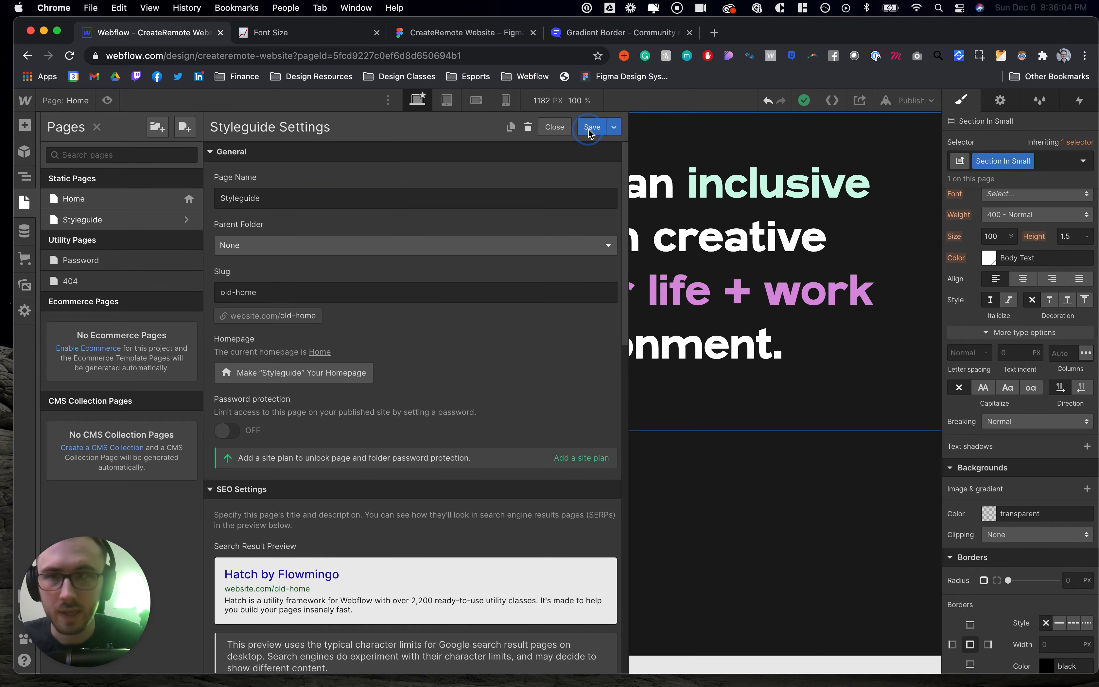
# - Open the Styleguide page and set the large gradient button's font size to 1.75 rem
pyautogui.click(200, 220)
pyautogui.scroll(-15, 393, 381)
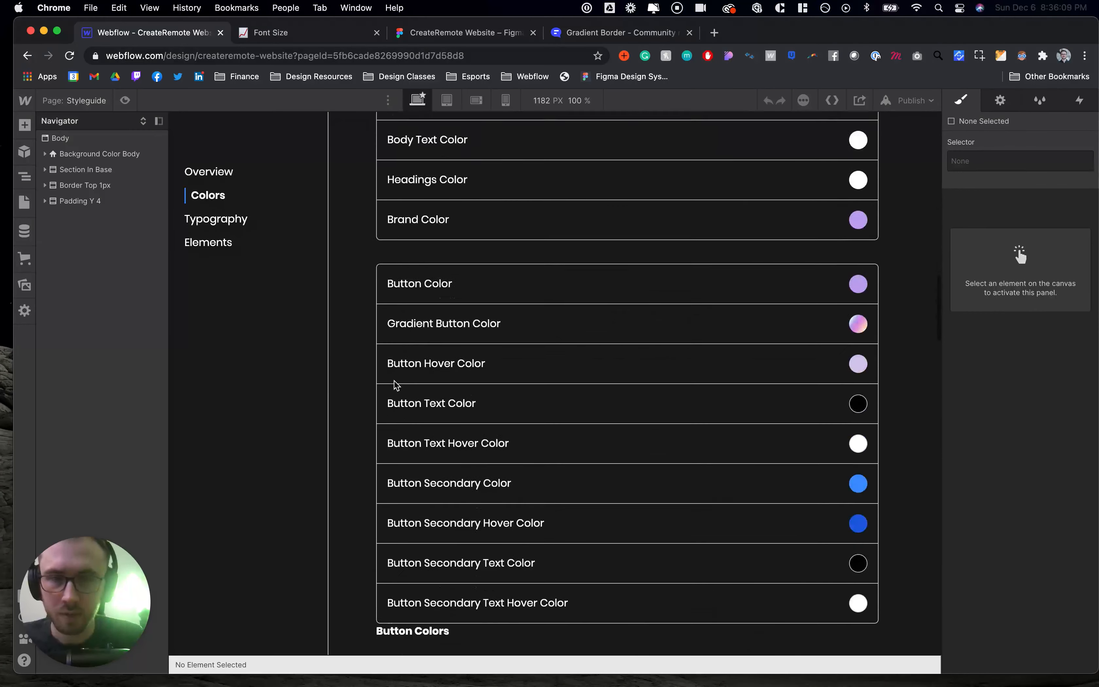
pyautogui.scroll(-20, 395, 385)
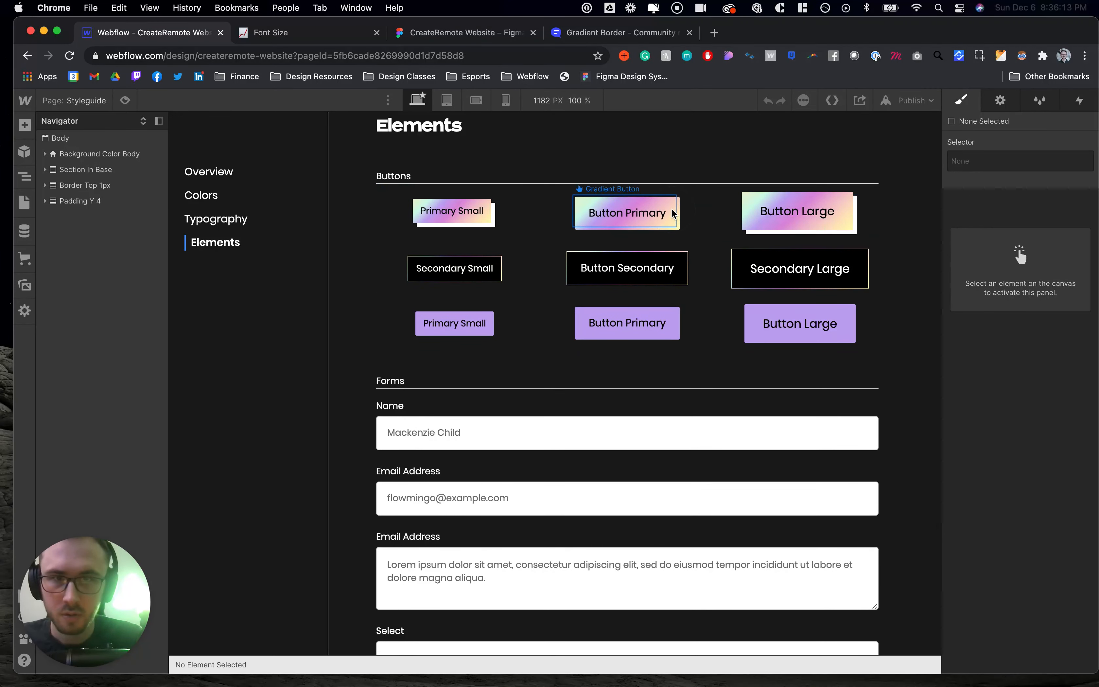
pyautogui.click(673, 214)
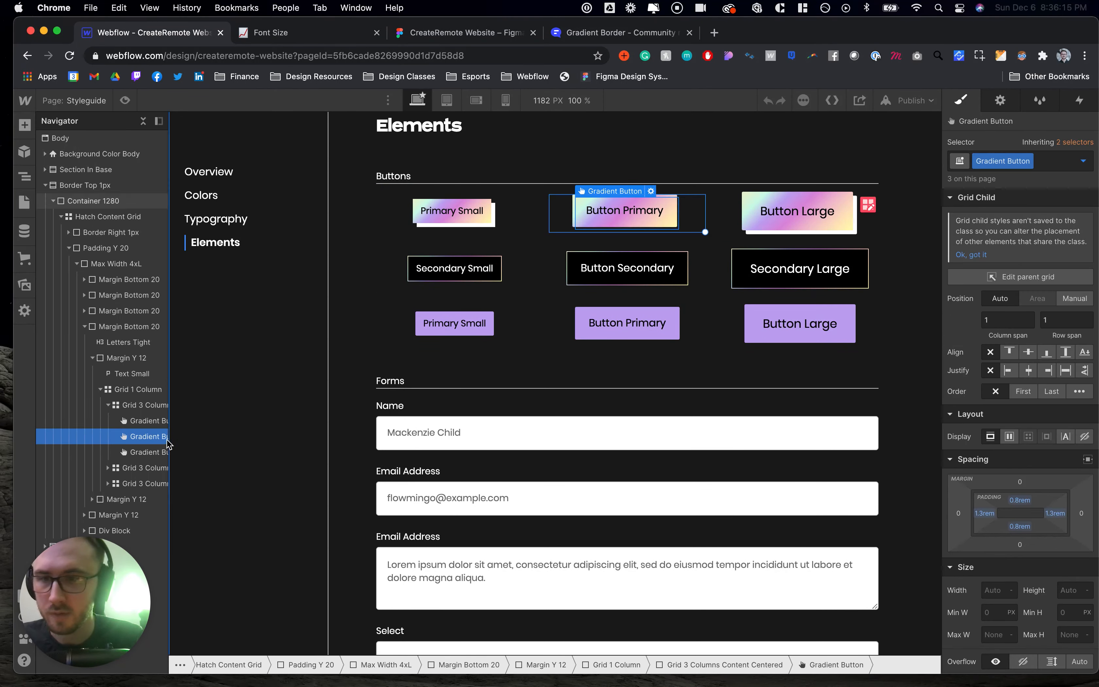
pyautogui.press('super+c')
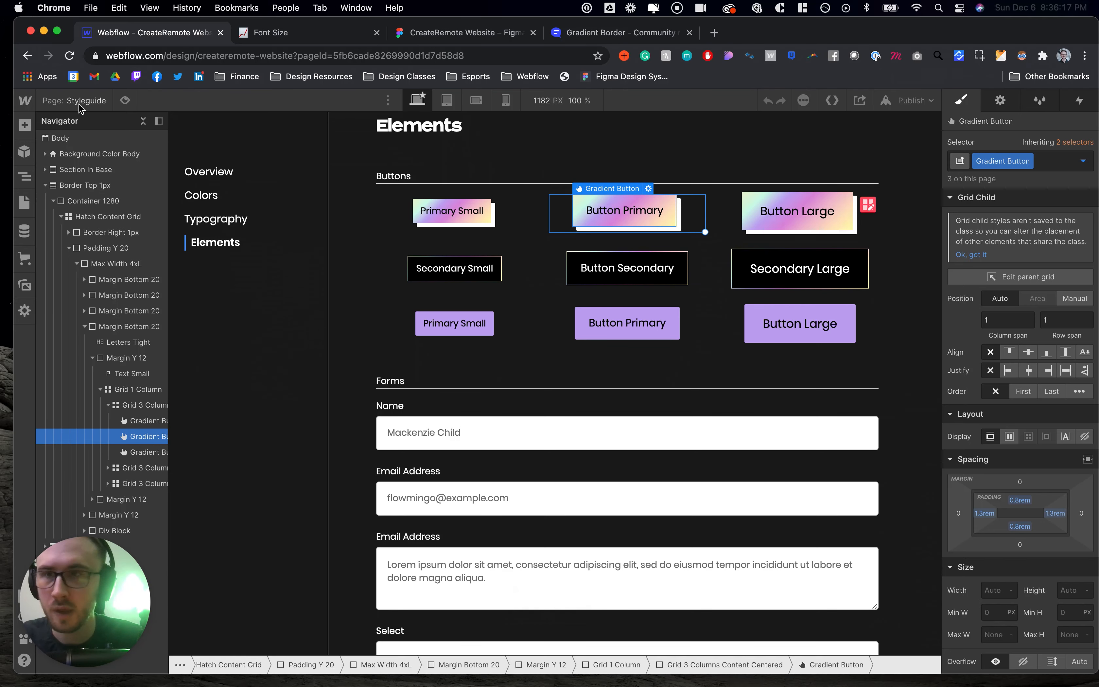
pyautogui.click(773, 212)
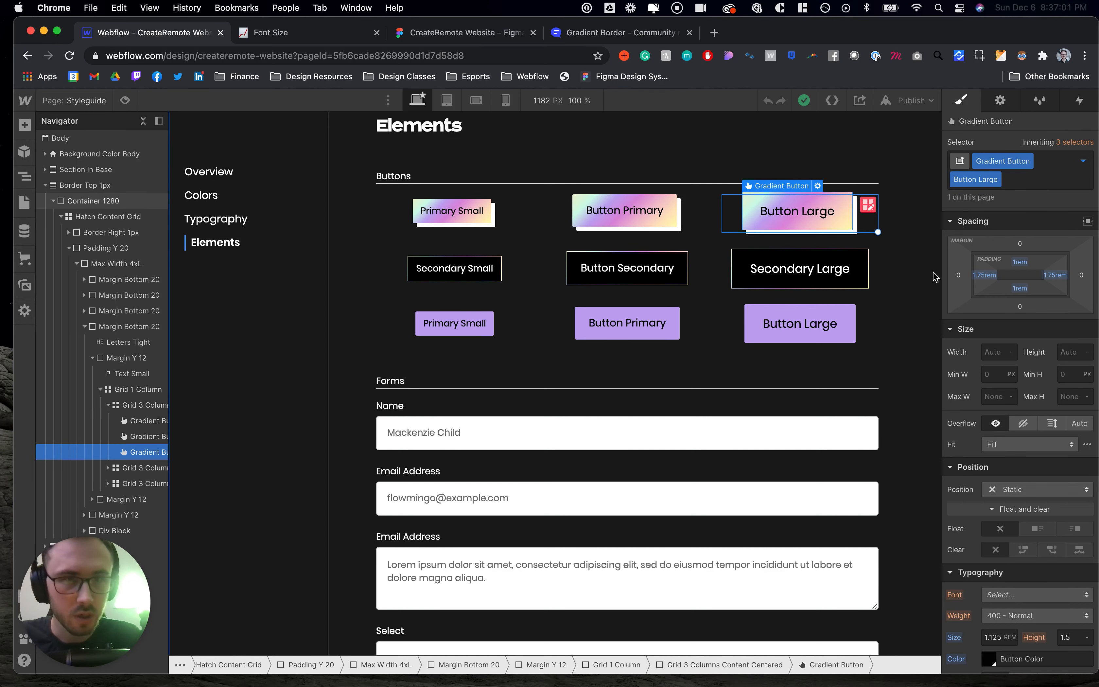
pyautogui.click(1000, 638)
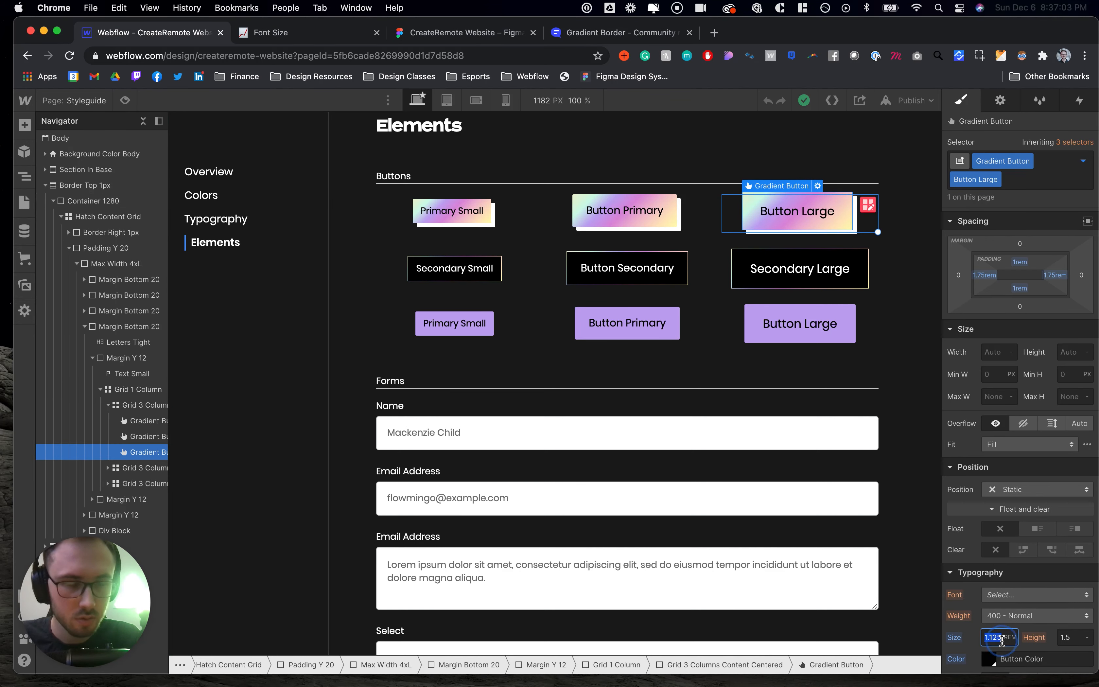
pyautogui.write('1.7')
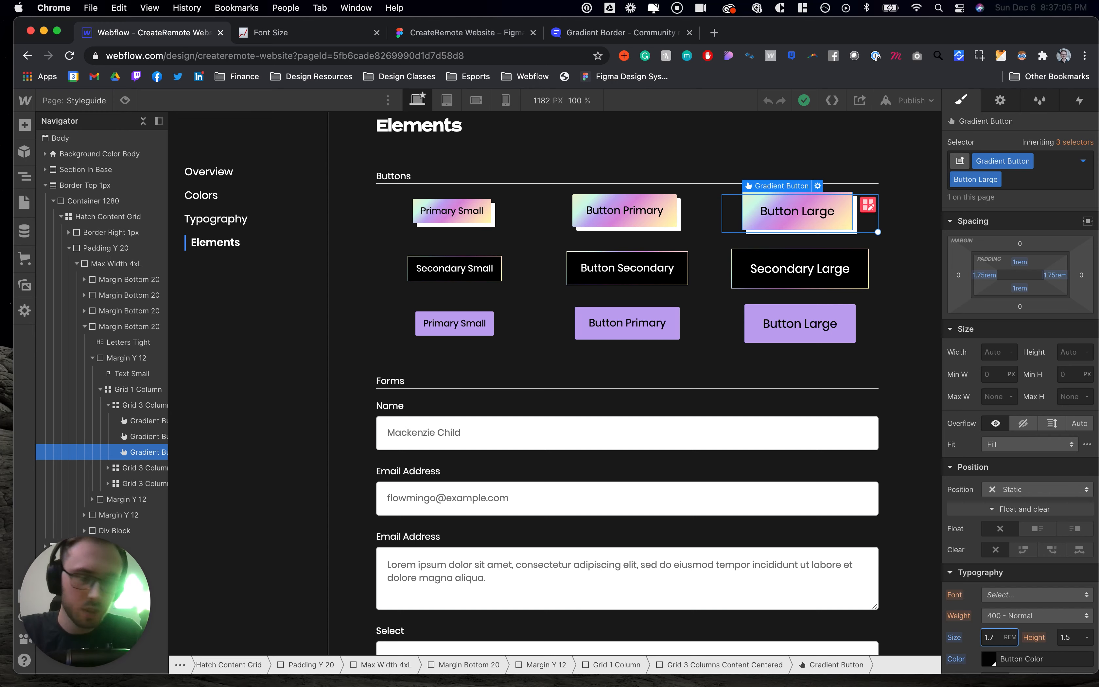
pyautogui.write('5')
pyautogui.press('Return')
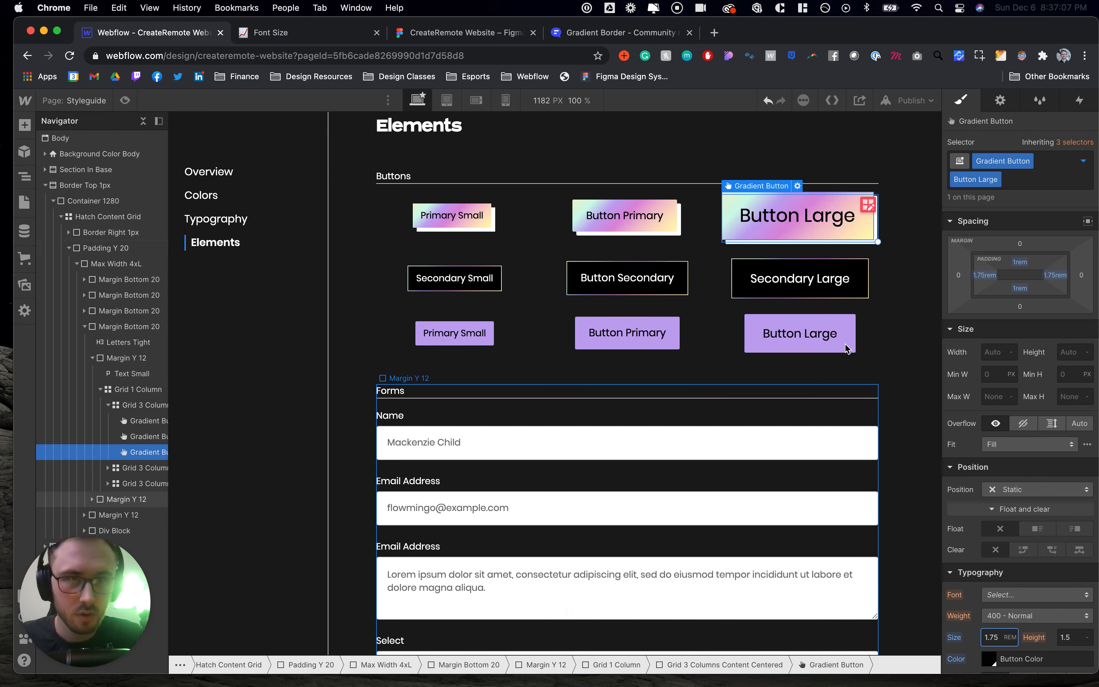
# - Set the Secondary Large button's font size to 1.75 rem
pyautogui.click(824, 278)
pyautogui.scroll(-5, 1001, 454)
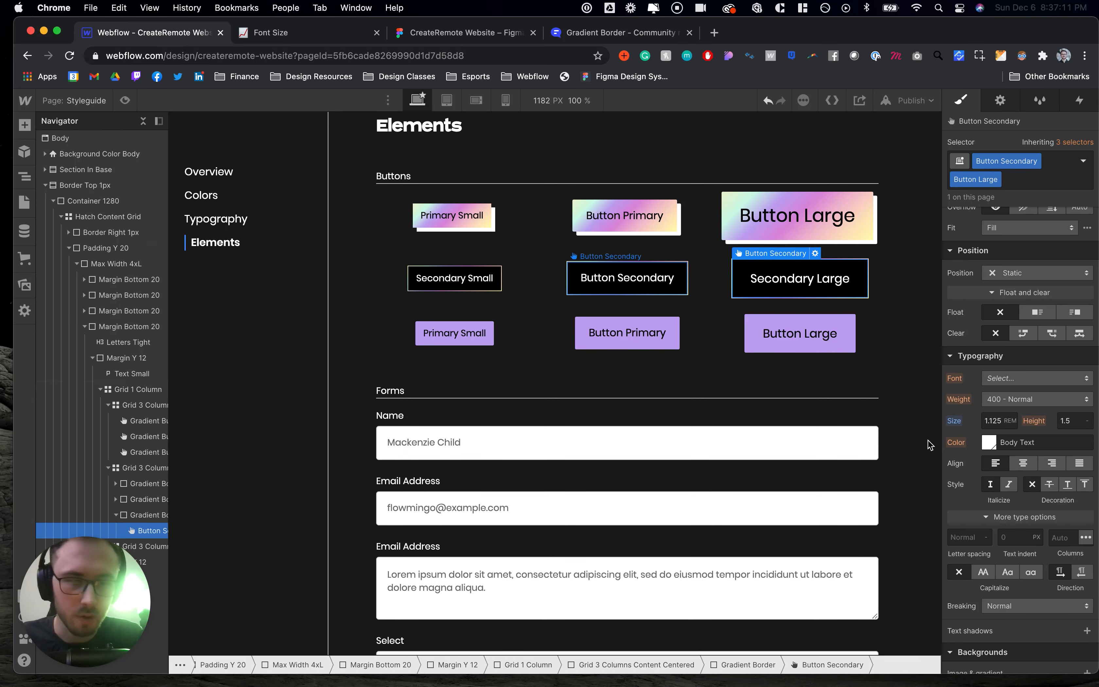
pyautogui.click(994, 421)
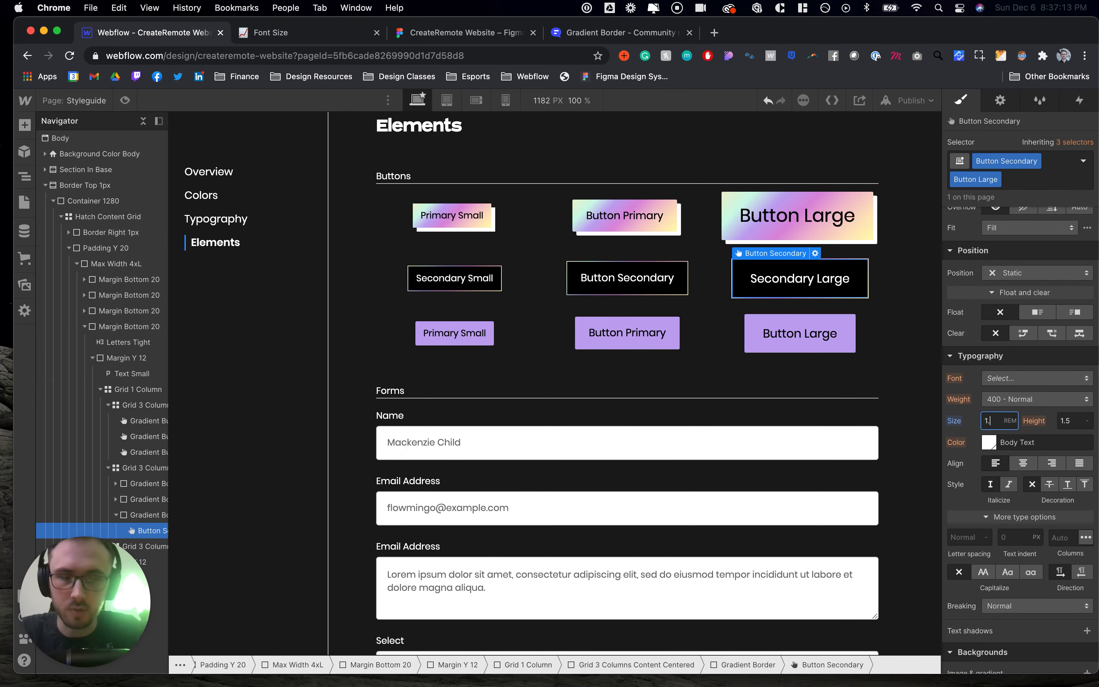
pyautogui.write('1.76')
pyautogui.press('BackSpace')
pyautogui.write('5')
pyautogui.press('Return')
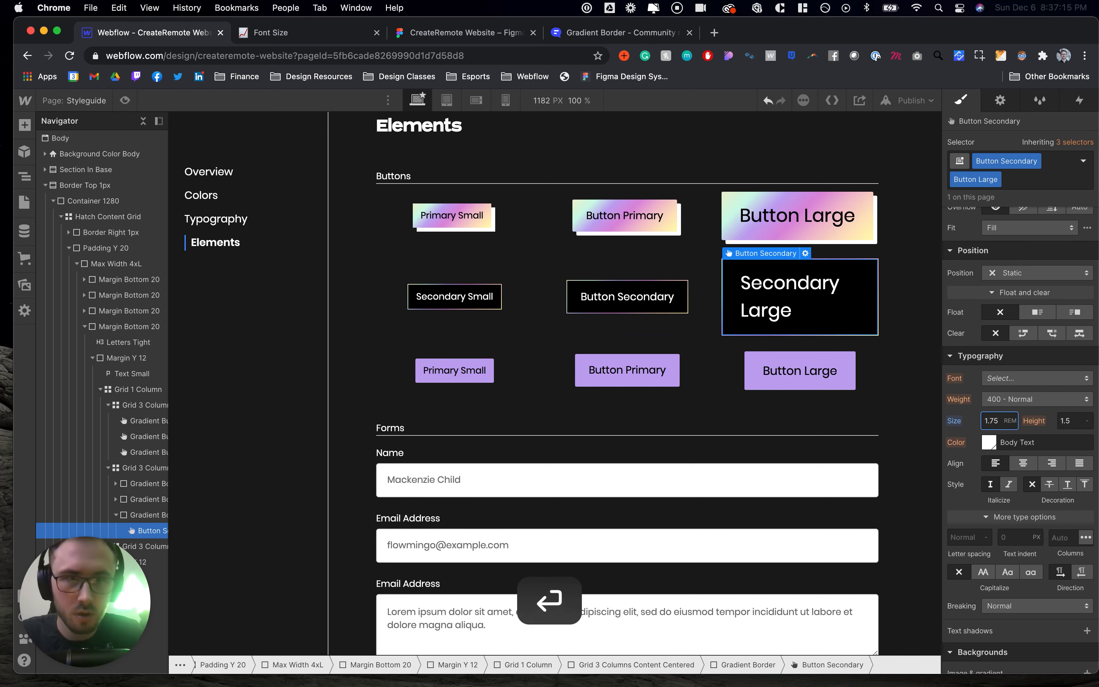
# - Set the purple Button Large's font size to 1.75 rem
pyautogui.click(827, 380)
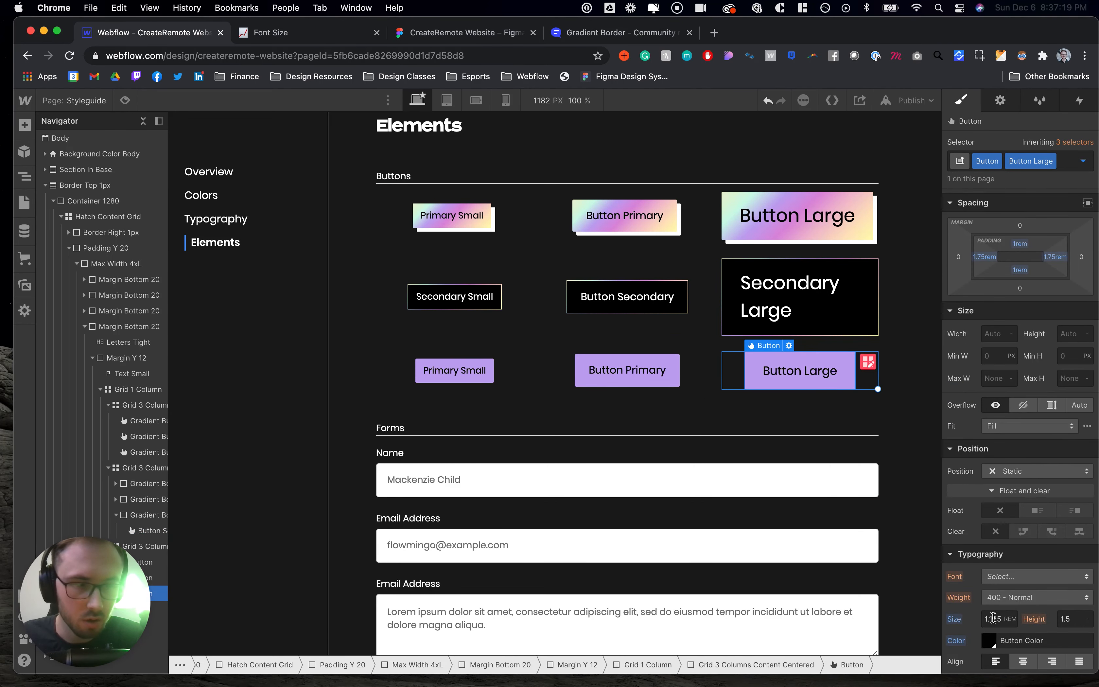
pyautogui.click(993, 618)
pyautogui.write('1.75')
pyautogui.press('Return')
# - Edit the Secondary Large button's label to read just Secondary
pyautogui.click(798, 314)
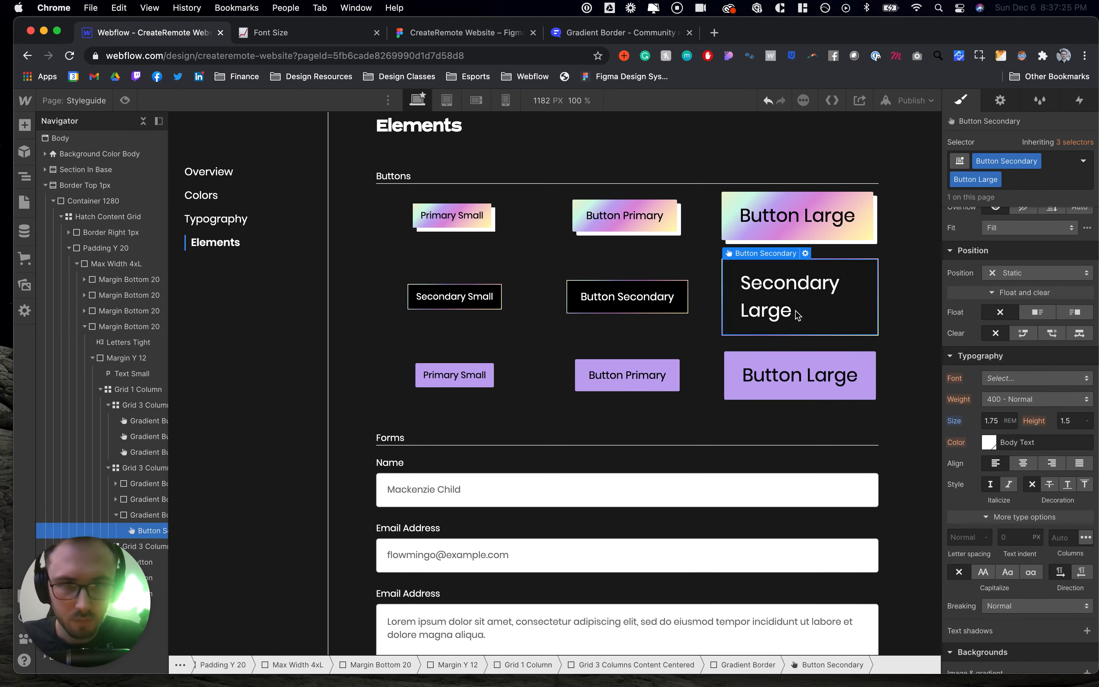
pyautogui.click(703, 300)
pyautogui.doubleClick(792, 313)
pyautogui.press('BackSpace')
pyautogui.press('BackSpace')
pyautogui.press('BackSpace')
pyautogui.press('BackSpace')
pyautogui.press('BackSpace')
pyautogui.press('BackSpace')
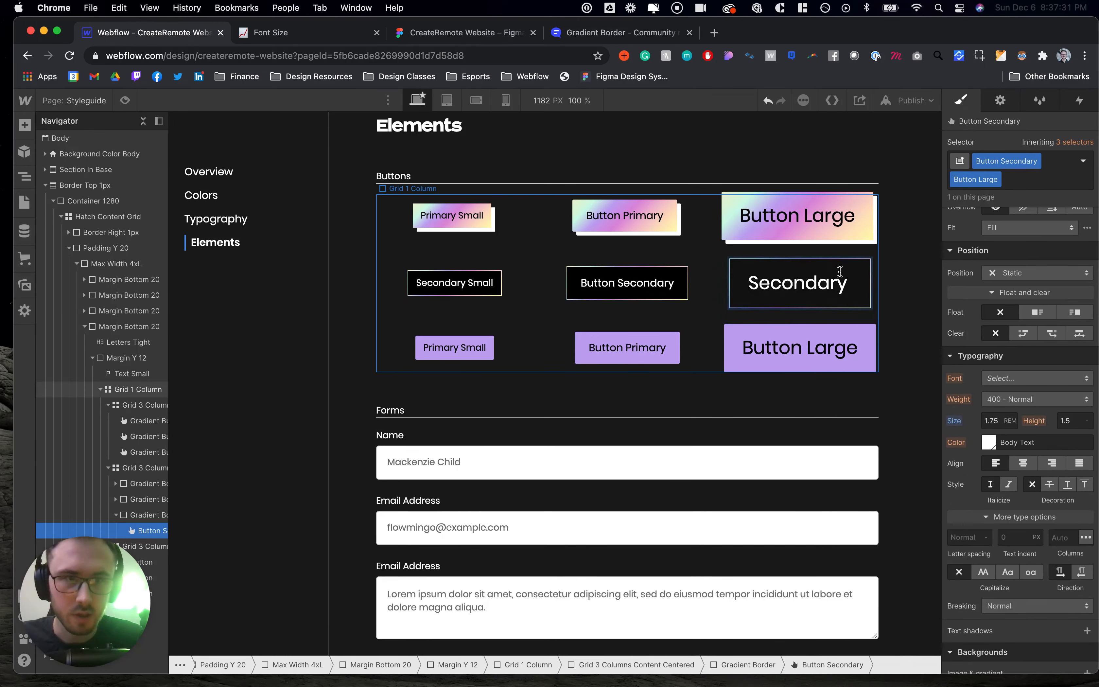
pyautogui.click(910, 263)
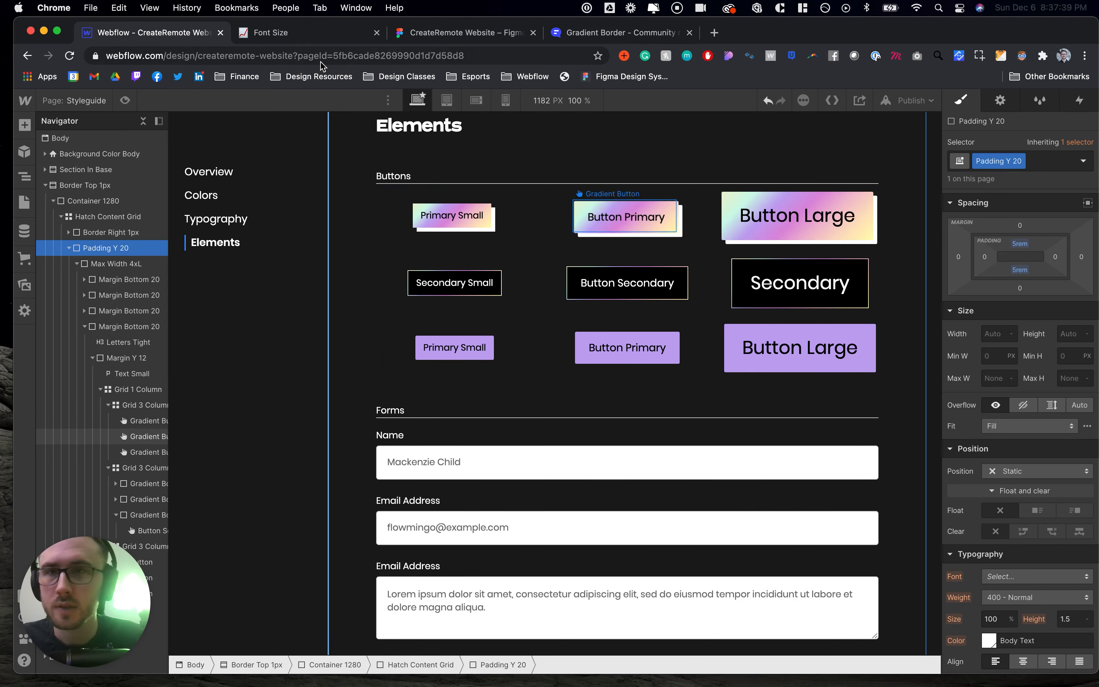
# - Copy the large gradient button from the Styleguide and paste it into the Home page's Container 1440
pyautogui.click(741, 236)
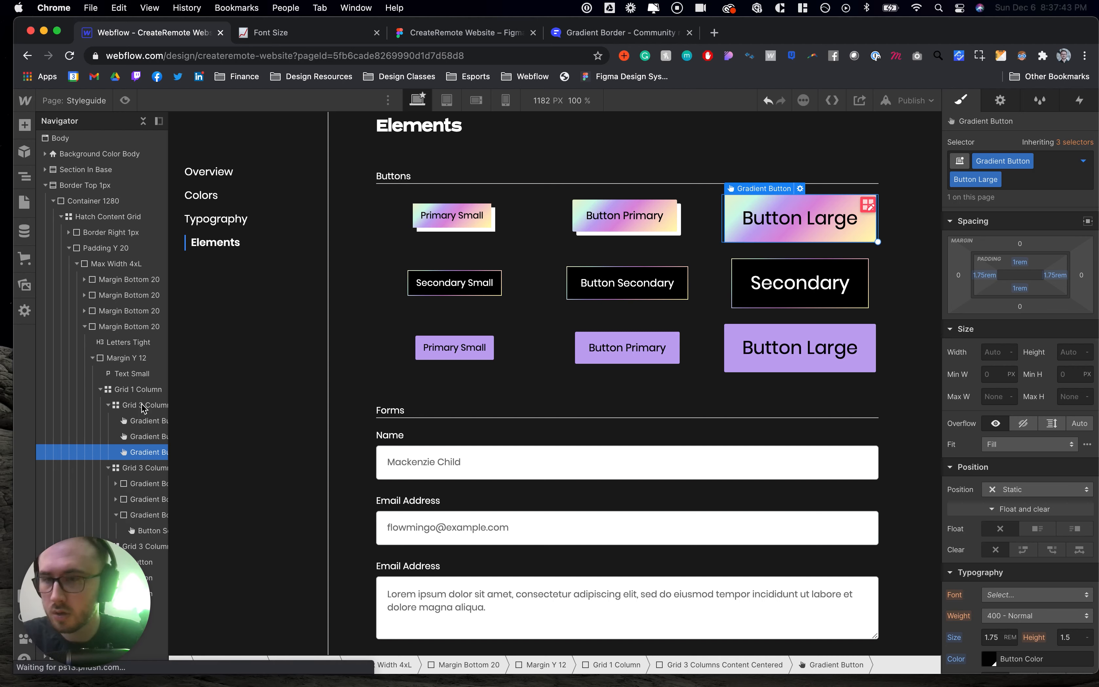
pyautogui.press('super+c')
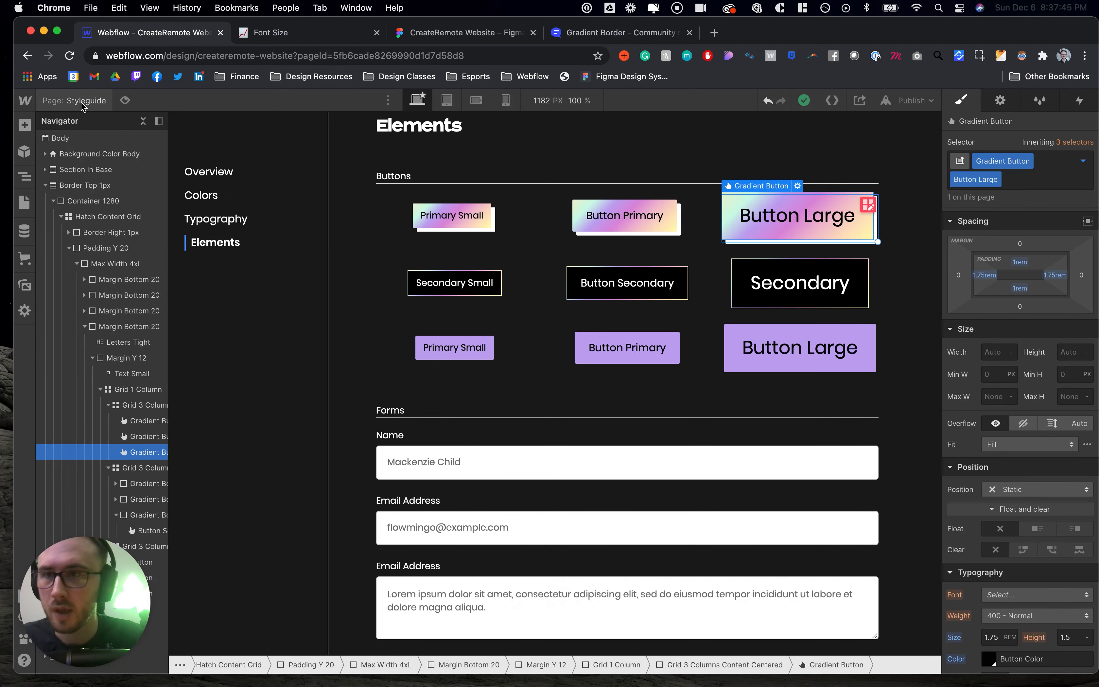
pyautogui.press('p')
pyautogui.click(91, 200)
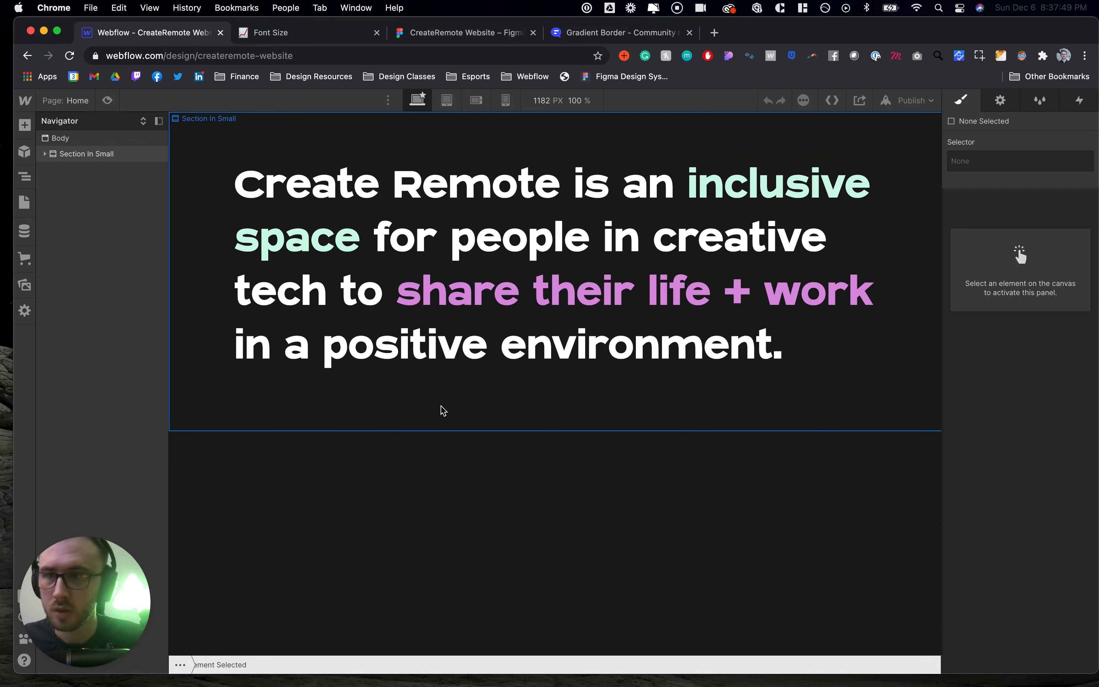
pyautogui.click(443, 410)
pyautogui.click(46, 154)
pyautogui.click(52, 171)
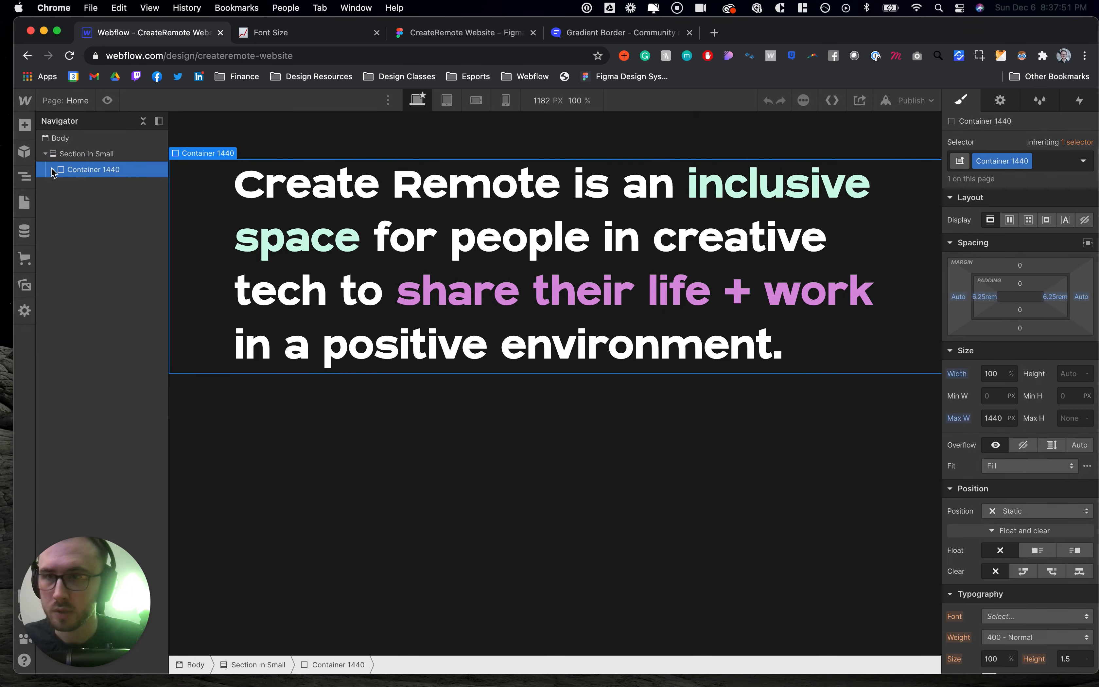
pyautogui.press('super+v')
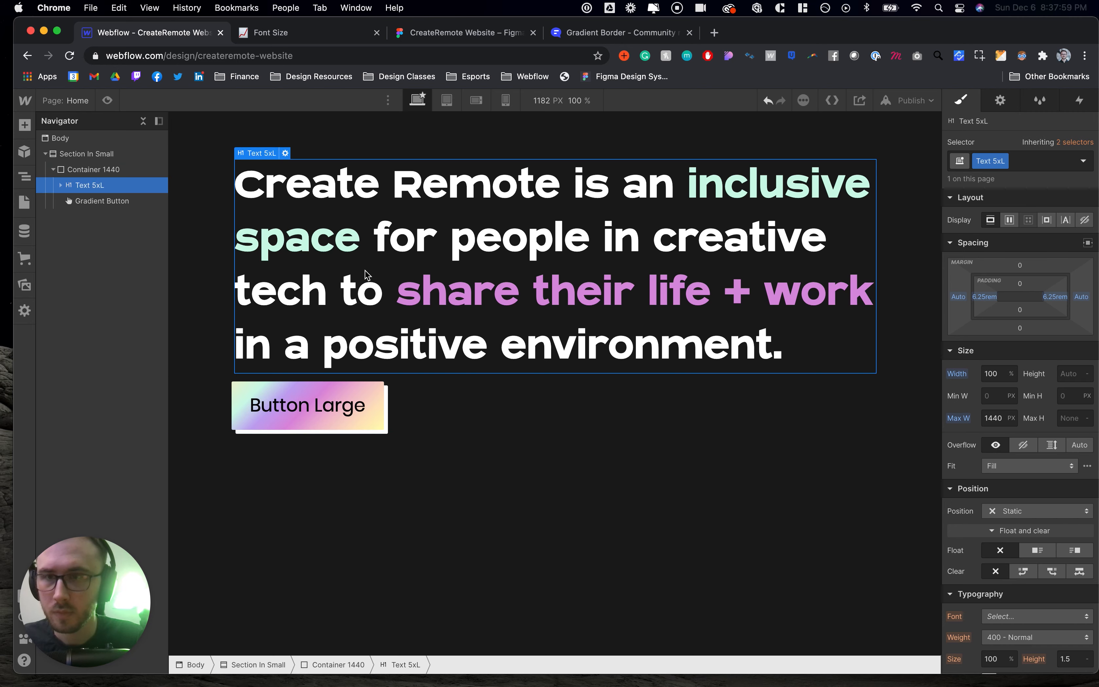
# - Browse the Hatch documentation's Typography and Layout pages for Section, Container and Display classes
pyautogui.hotkey('ctrl', 'Tab')
pyautogui.click(122, 104)
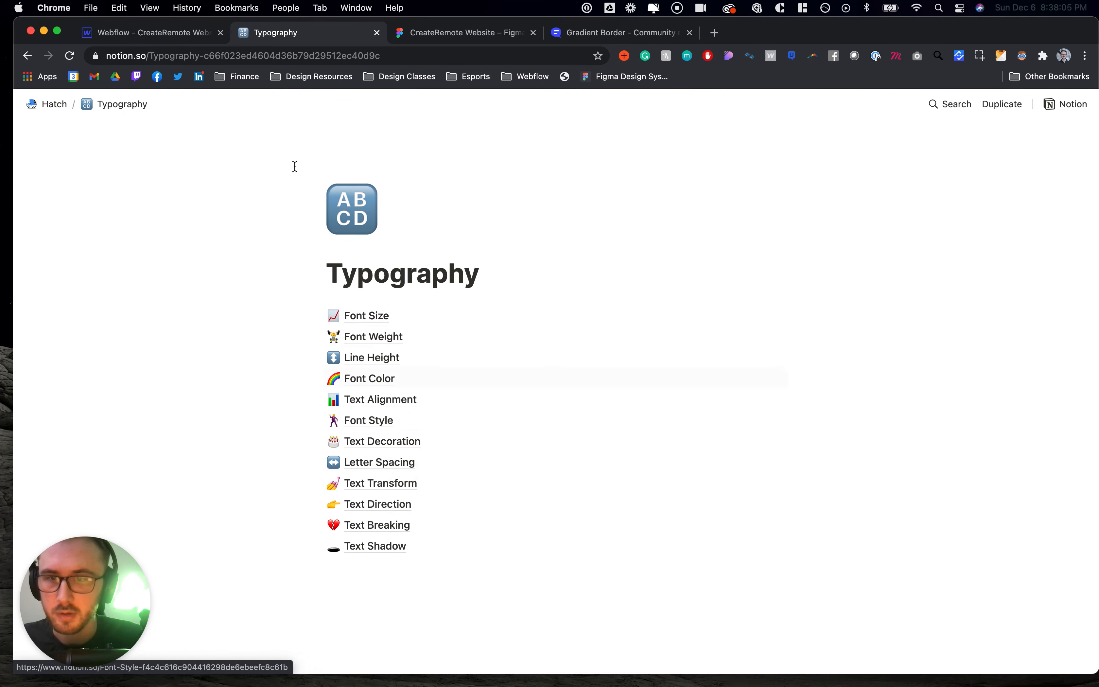
pyautogui.click(50, 104)
pyautogui.click(360, 494)
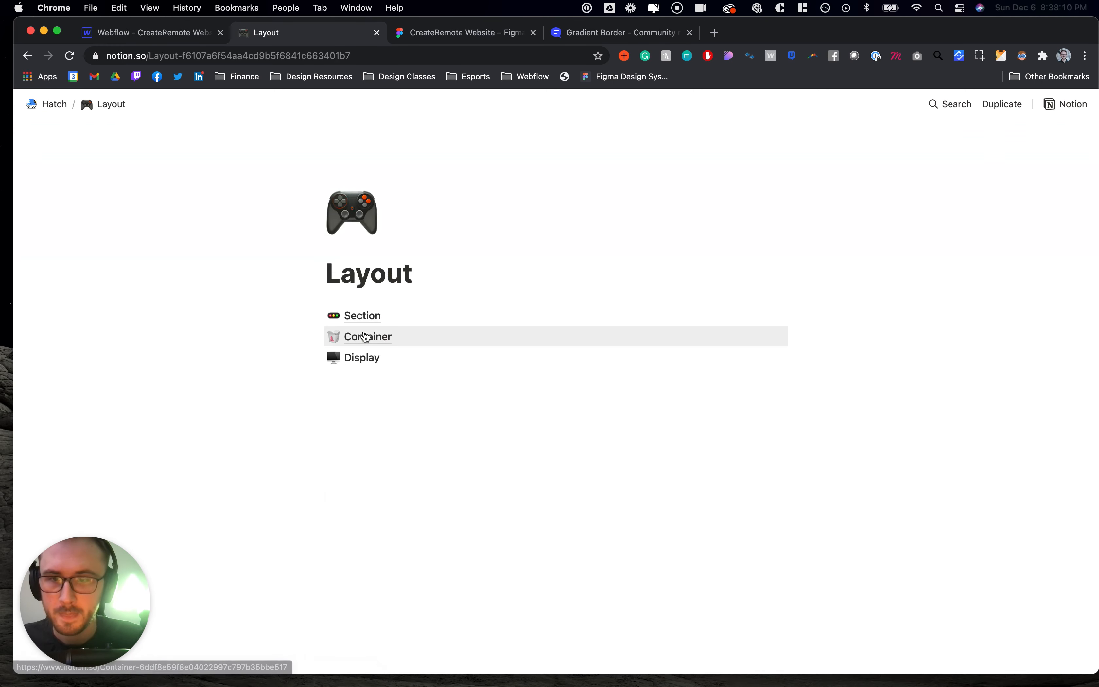
pyautogui.click(361, 357)
pyautogui.click(363, 317)
pyautogui.click(132, 104)
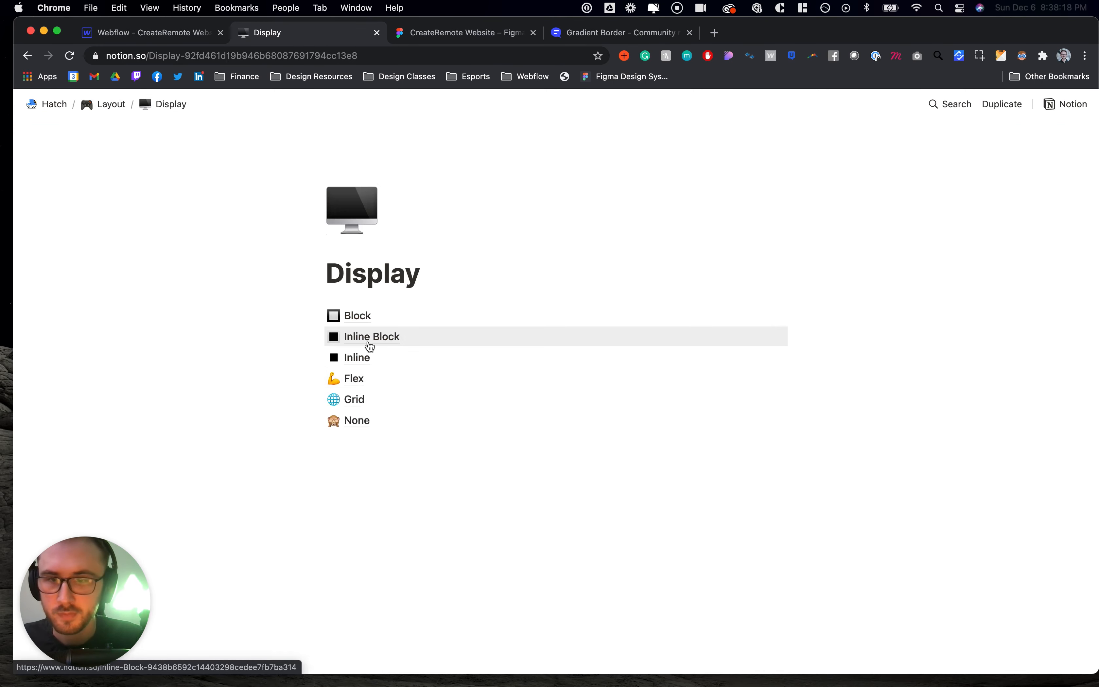
pyautogui.click(354, 379)
pyautogui.click(129, 107)
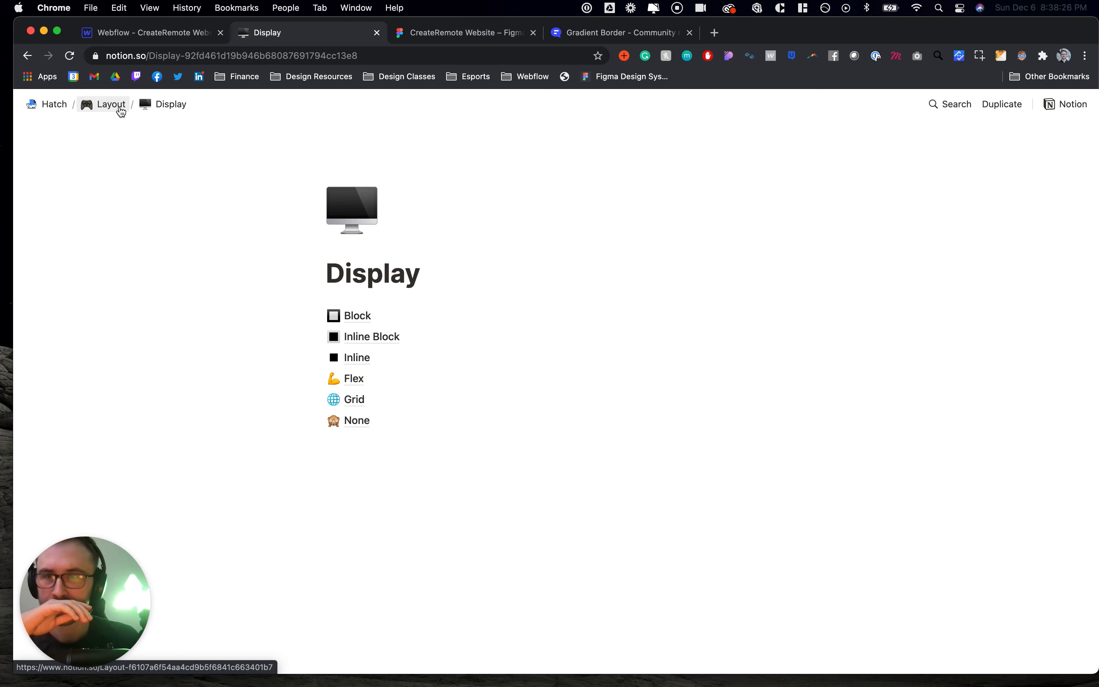
pyautogui.click(116, 105)
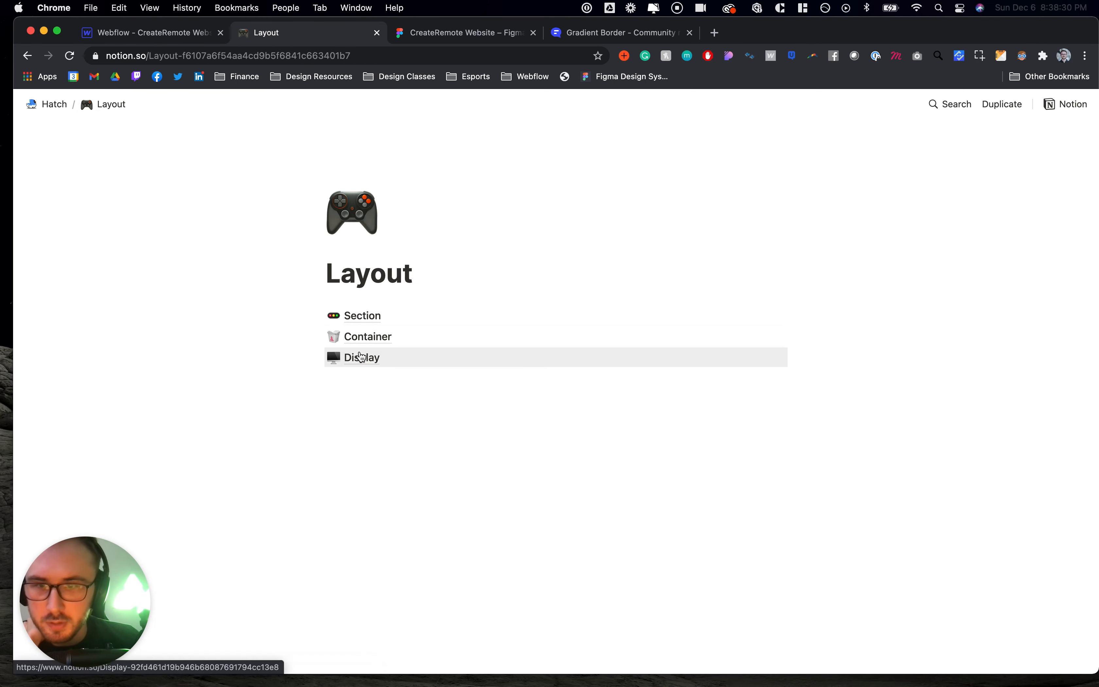
pyautogui.click(361, 339)
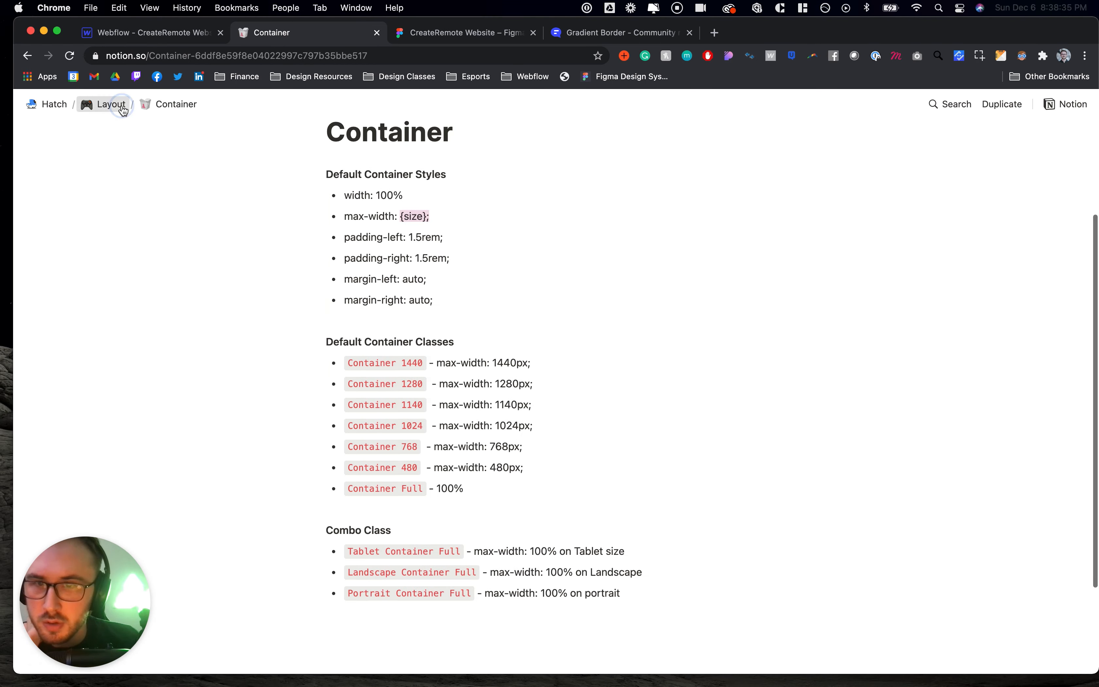
# - Read the Section documentation page's spacing scale and class names
pyautogui.click(111, 106)
pyautogui.click(364, 314)
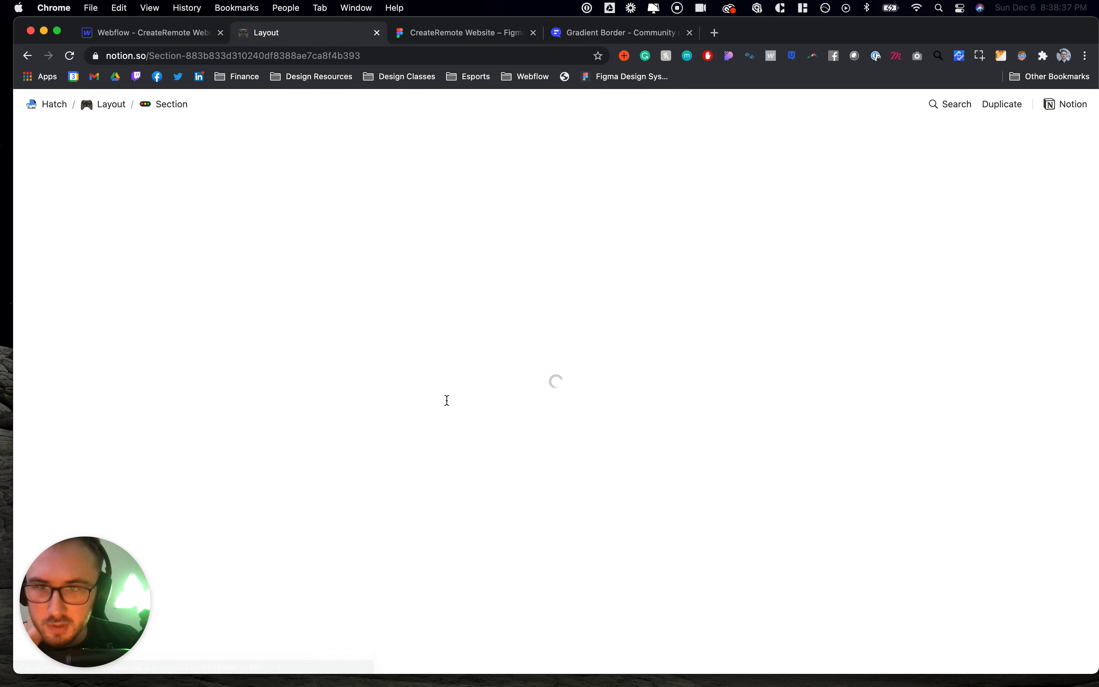
pyautogui.scroll(-3, 448, 399)
pyautogui.scroll(-15, 447, 400)
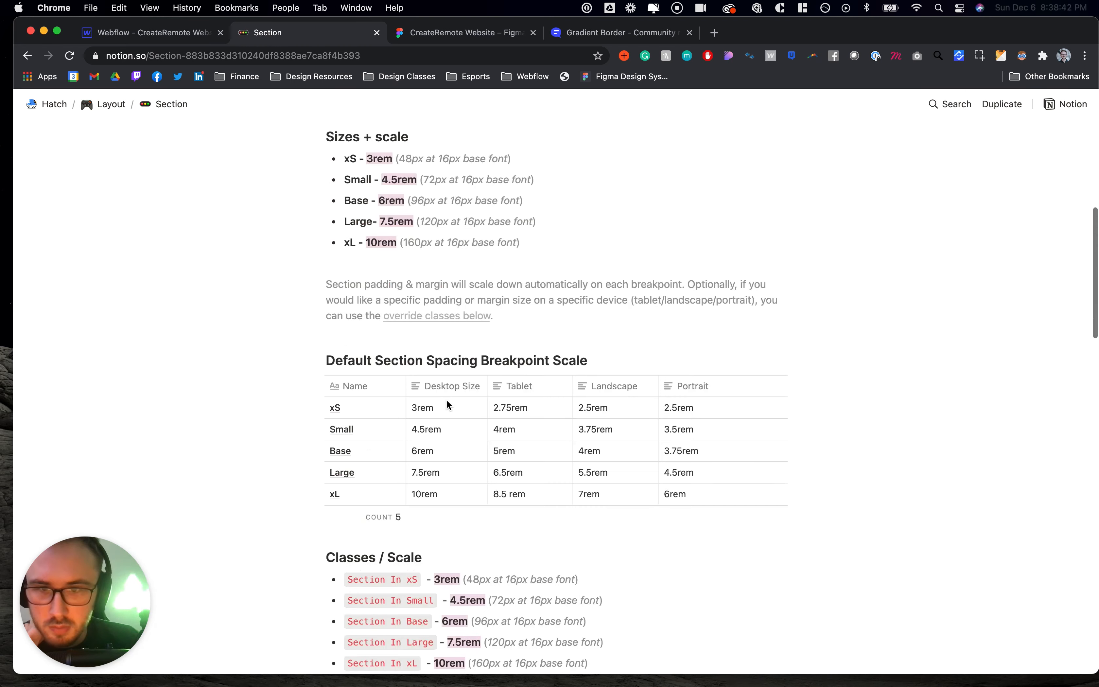
pyautogui.scroll(-6, 447, 400)
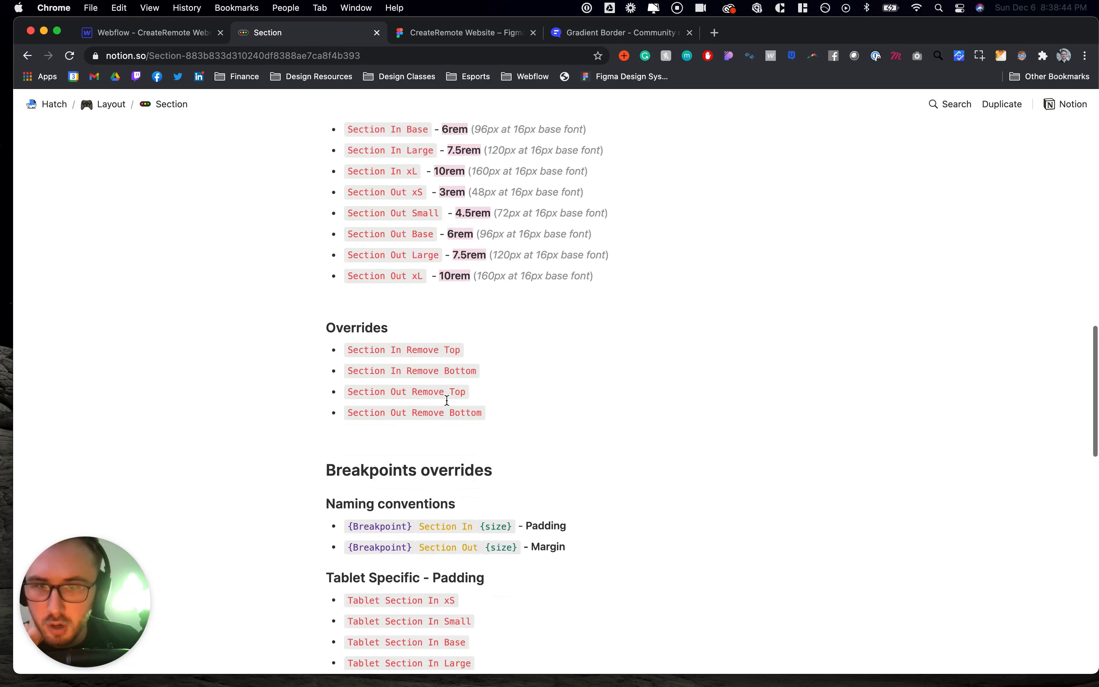
pyautogui.scroll(-20, 309, 238)
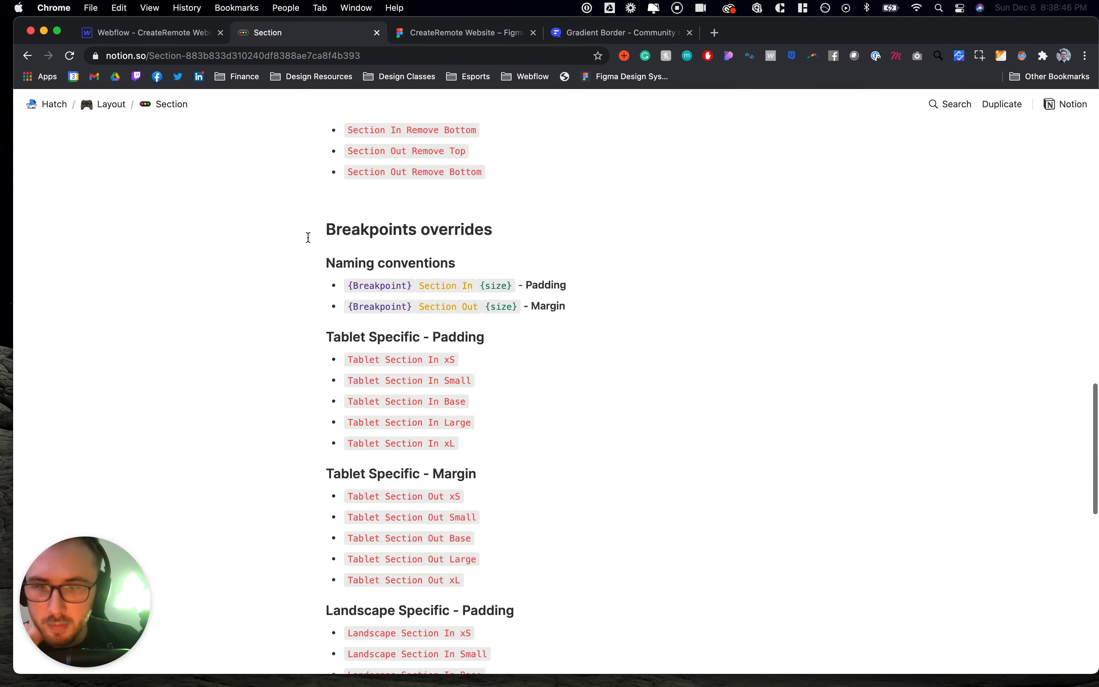
pyautogui.scroll(15, 309, 238)
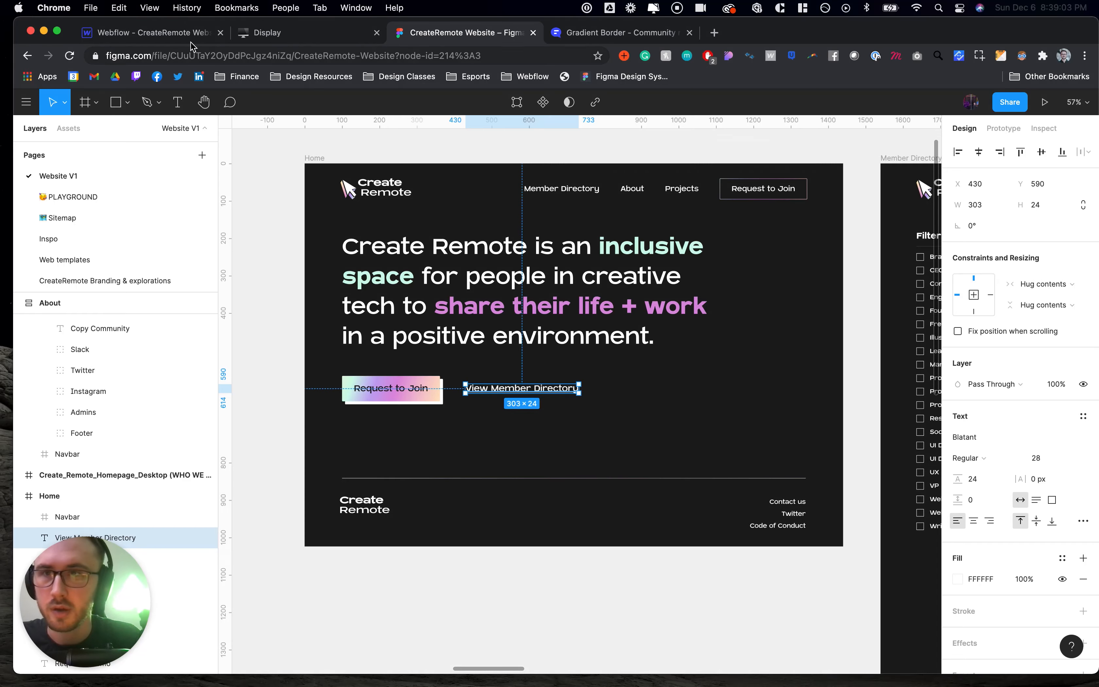
# - Wrap the gradient button in a new Div Block placed below the hero heading in Container 1440
pyautogui.press('super+1')
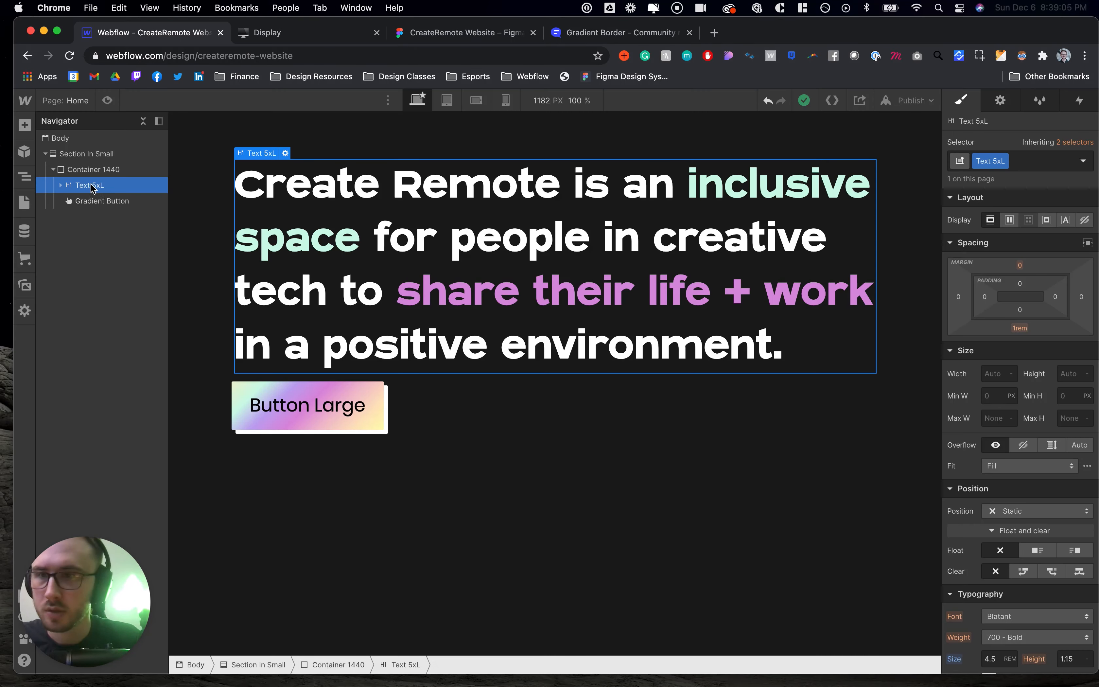
pyautogui.click(86, 200)
pyautogui.click(24, 125)
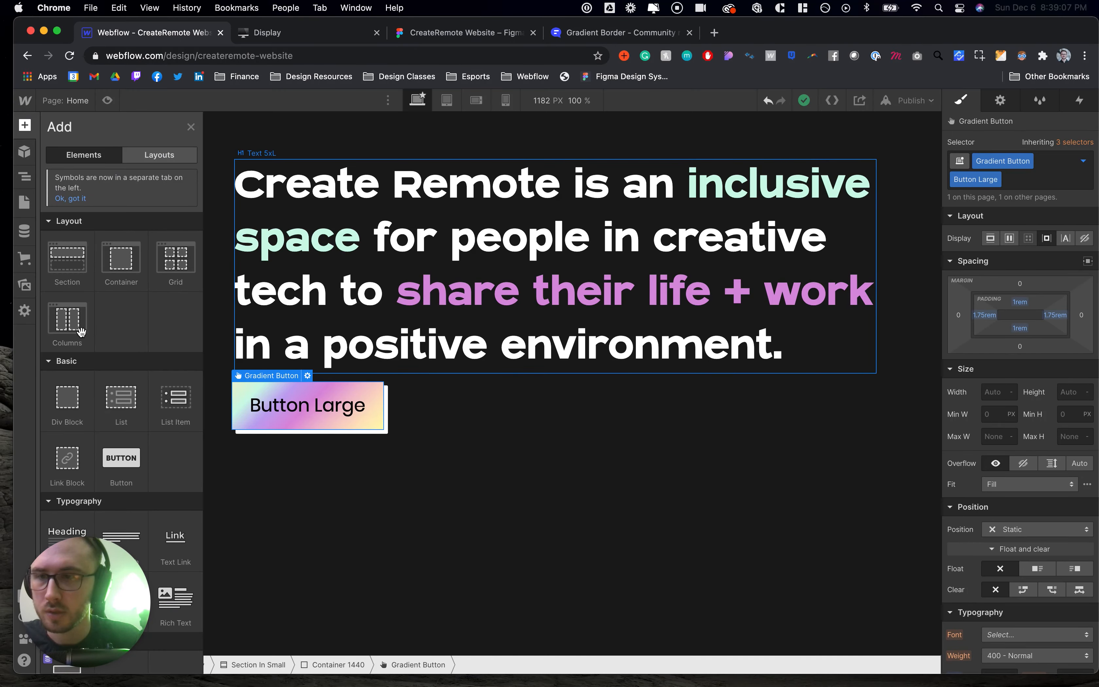
pyautogui.moveTo(67, 400); pyautogui.dragTo(88, 201)
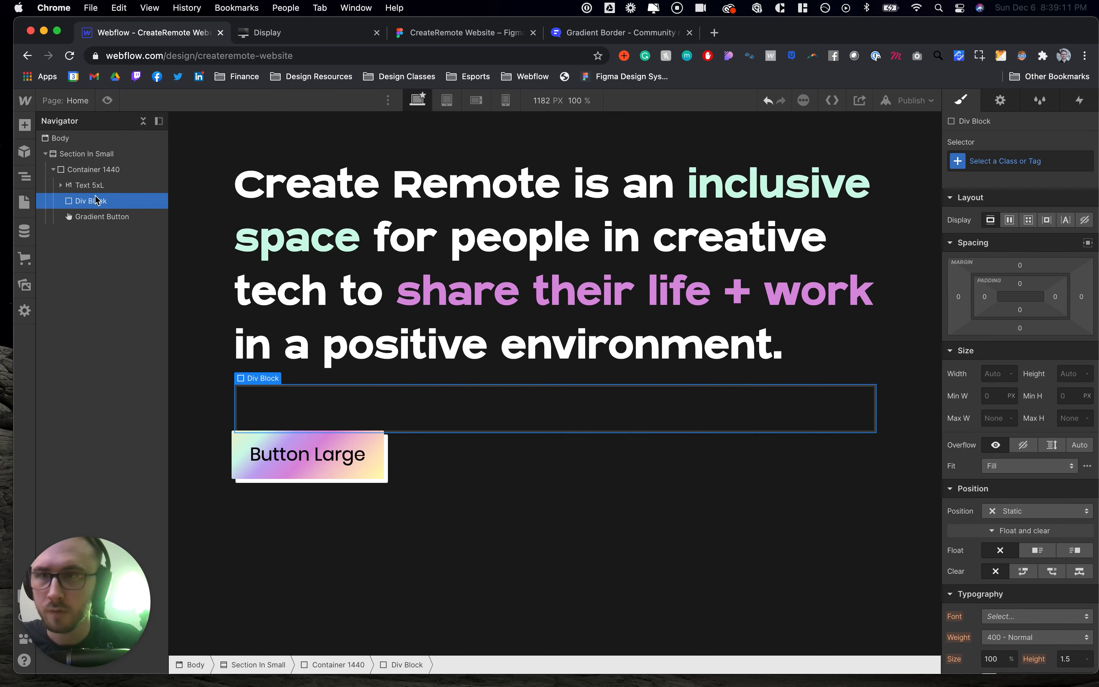
pyautogui.click(289, 33)
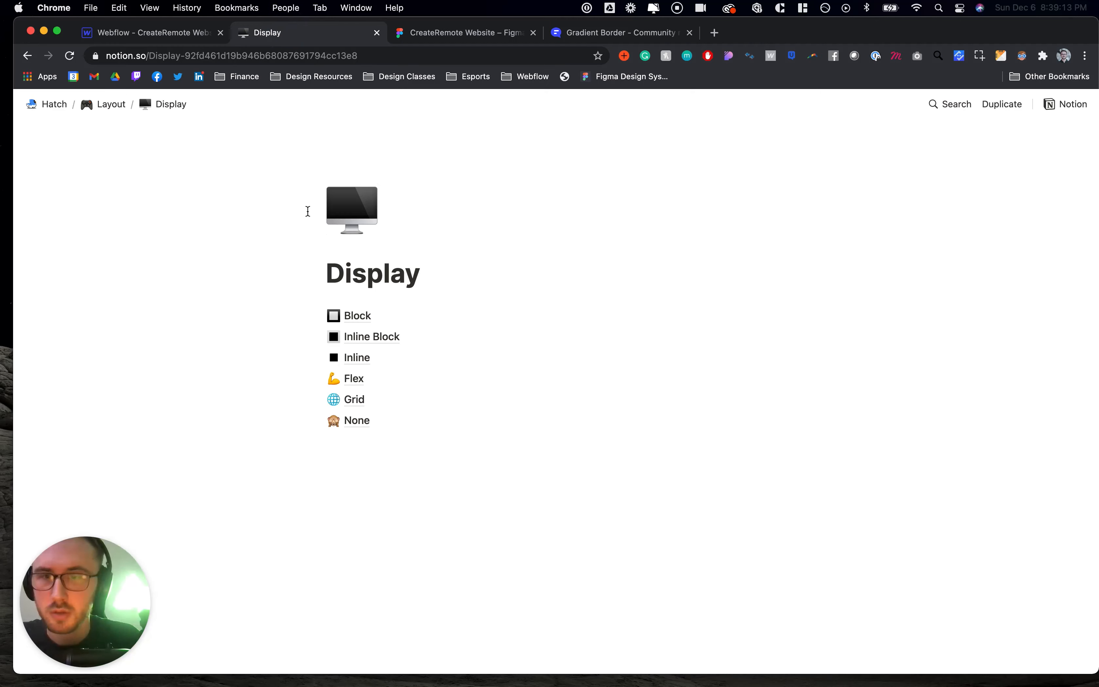
pyautogui.click(353, 385)
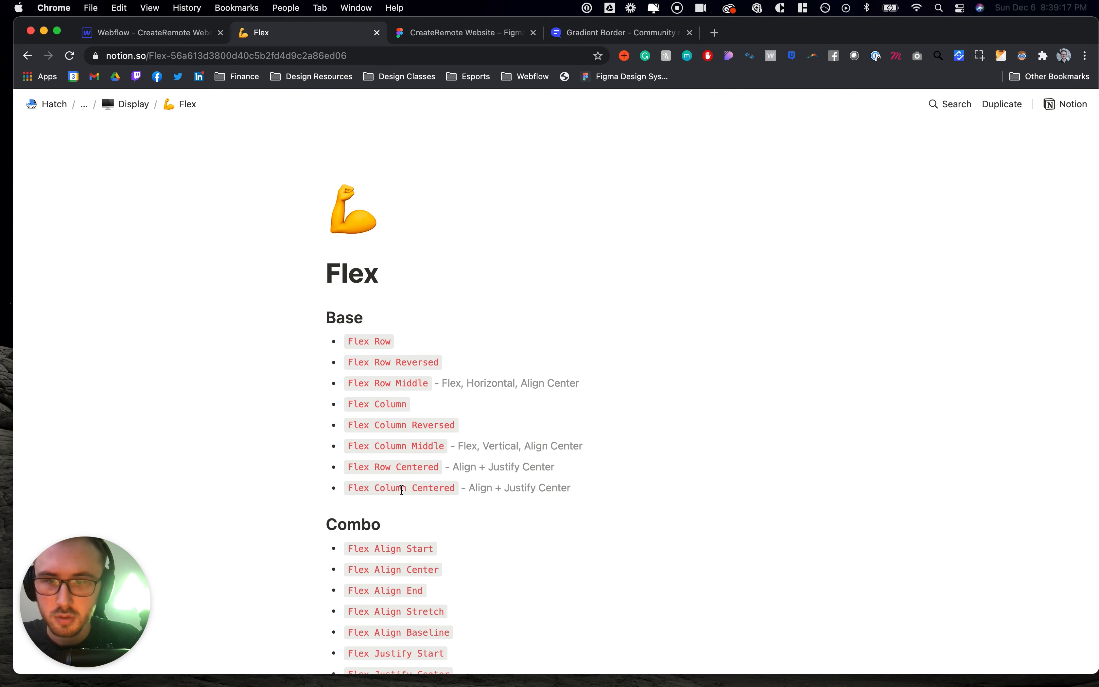
pyautogui.scroll(-8, 370, 479)
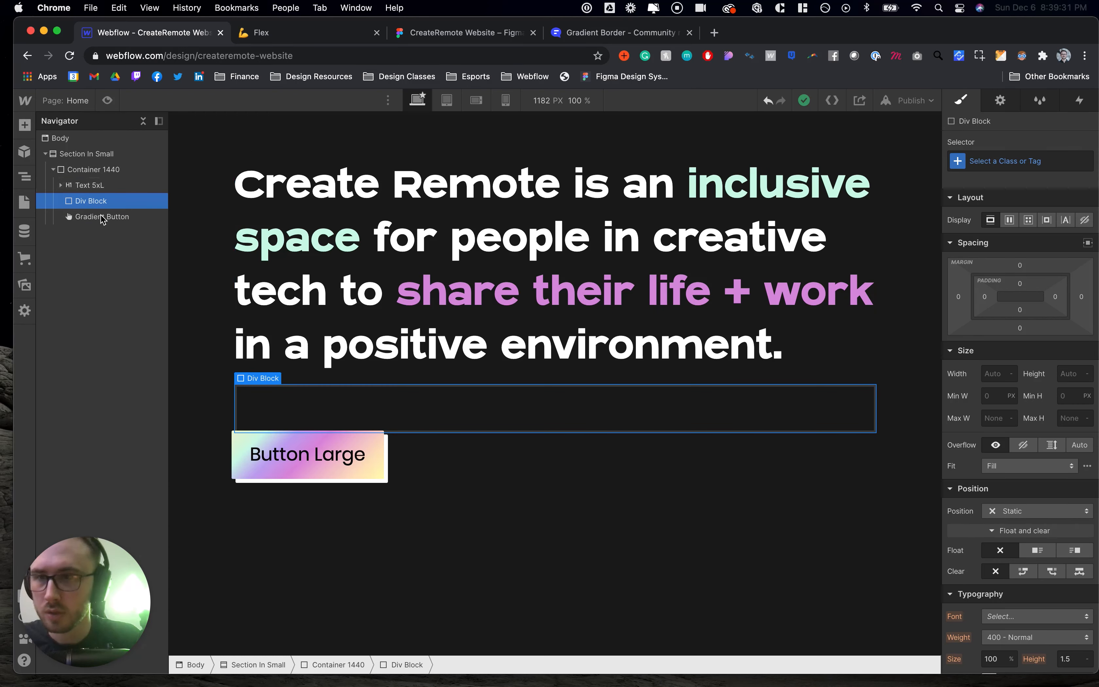
pyautogui.moveTo(100, 218); pyautogui.dragTo(91, 206)
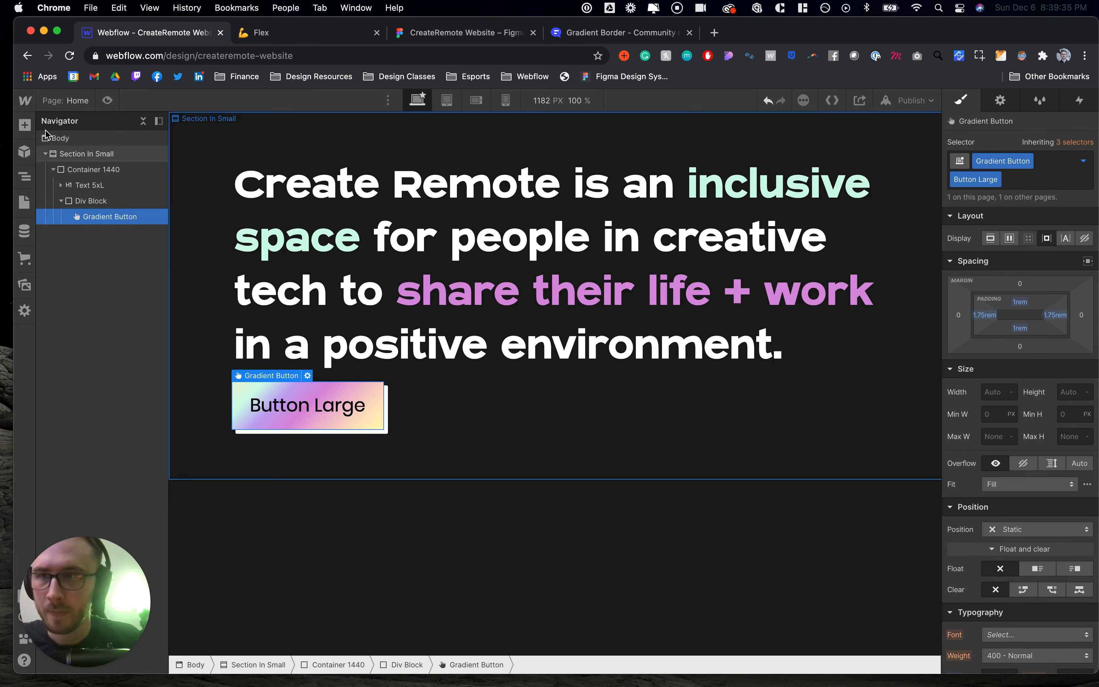
# - On the Styleguide page, inspect the All Links tag's hover-state text colour on the email link
pyautogui.click(25, 203)
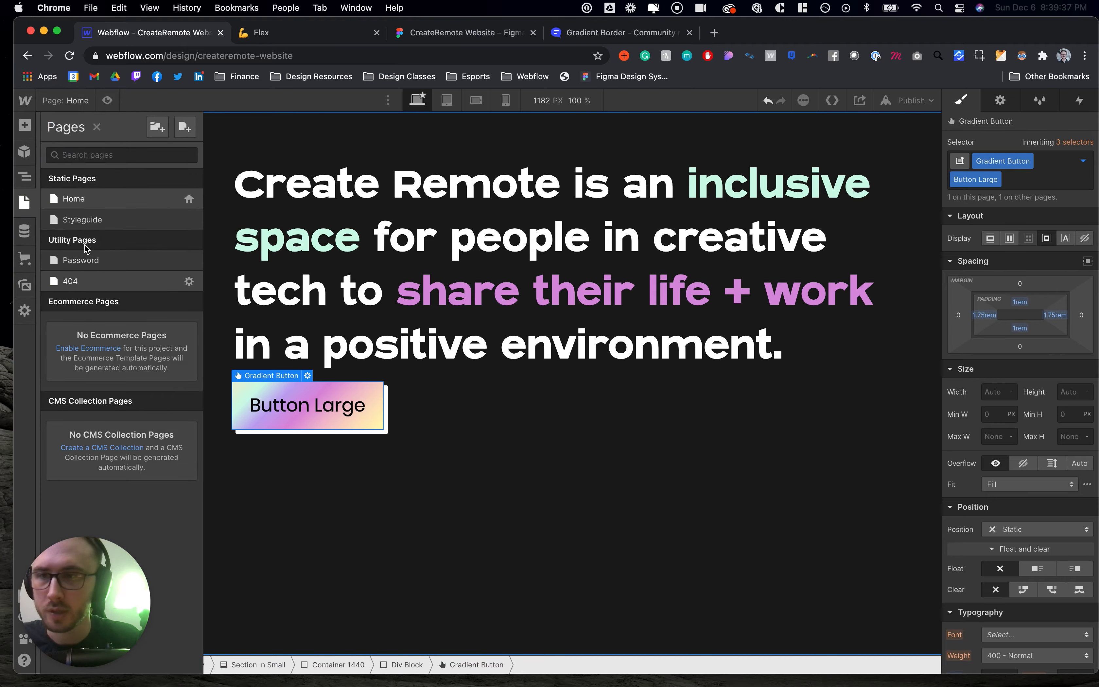
pyautogui.click(78, 221)
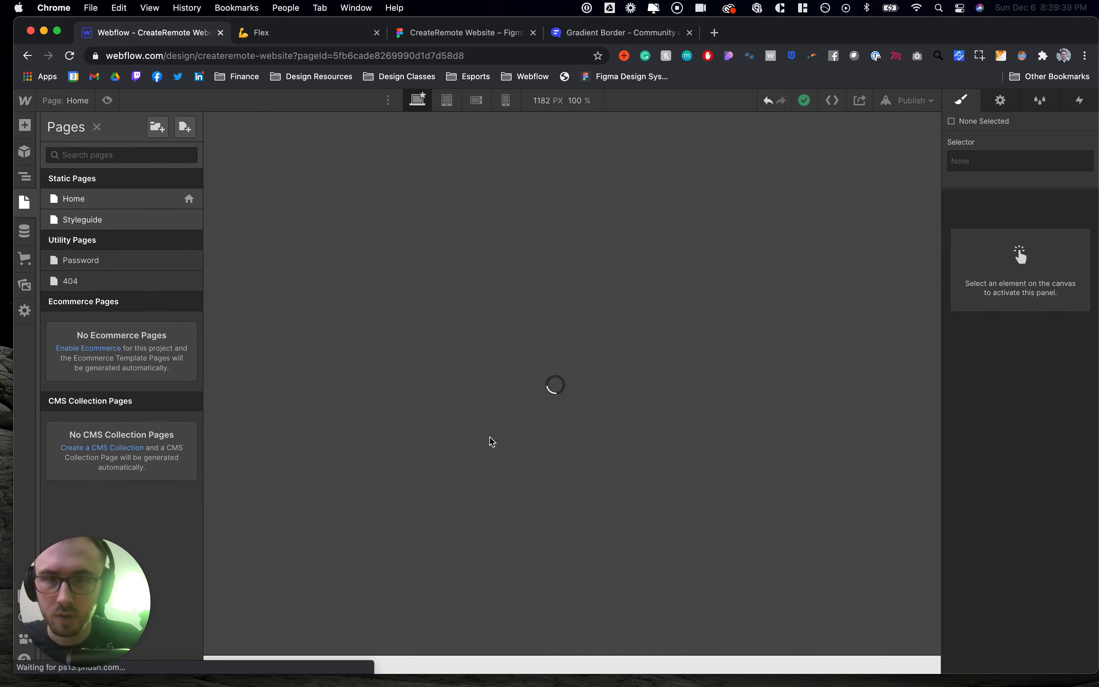
pyautogui.scroll(-20, 492, 440)
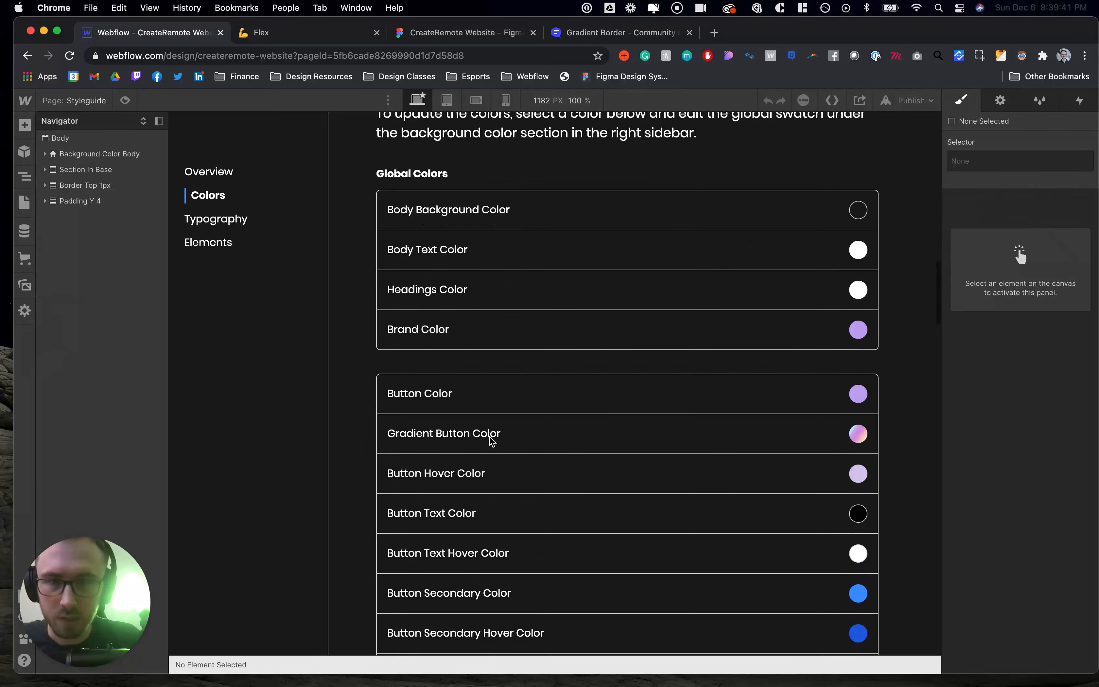
pyautogui.scroll(-20, 492, 440)
pyautogui.click(523, 327)
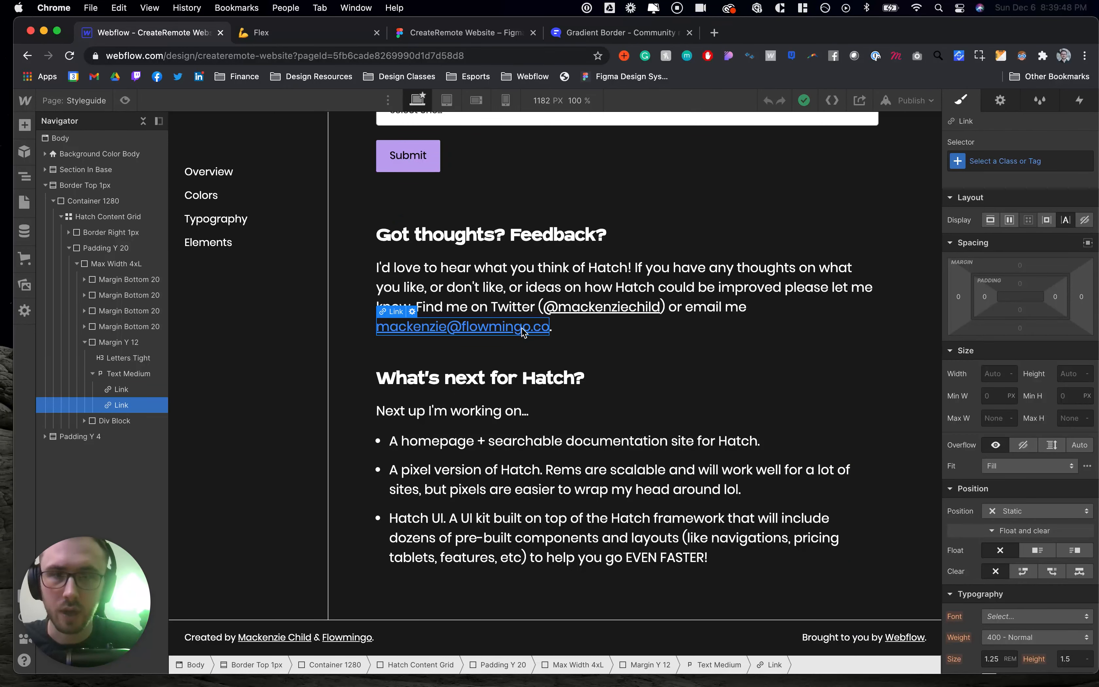
pyautogui.click(1006, 161)
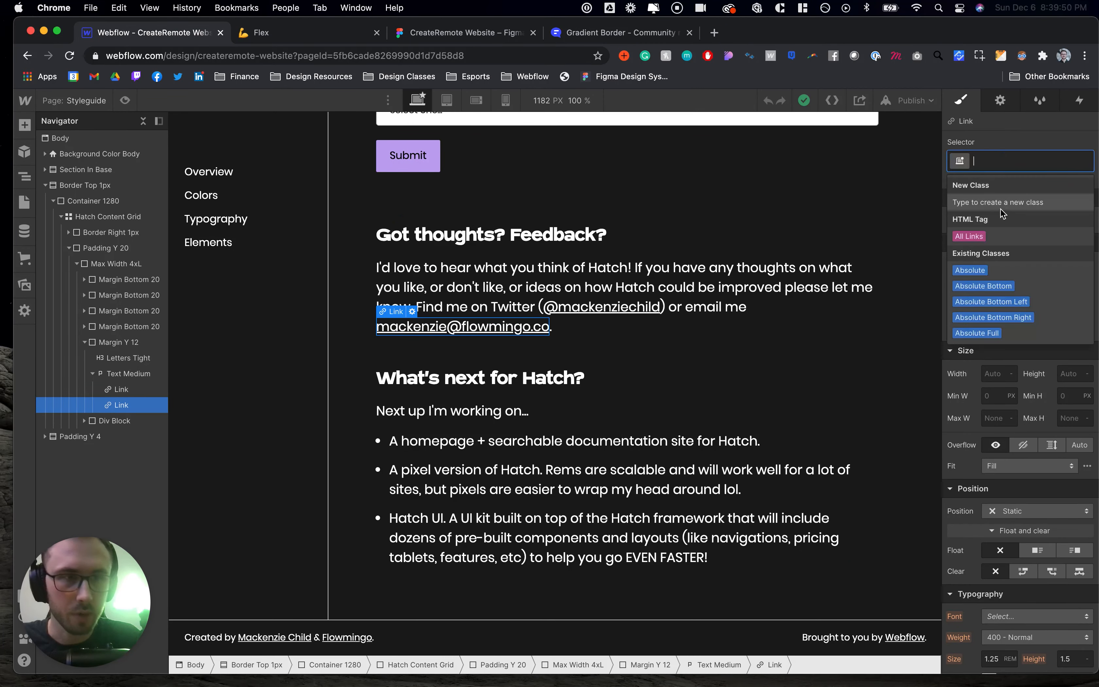
pyautogui.click(974, 234)
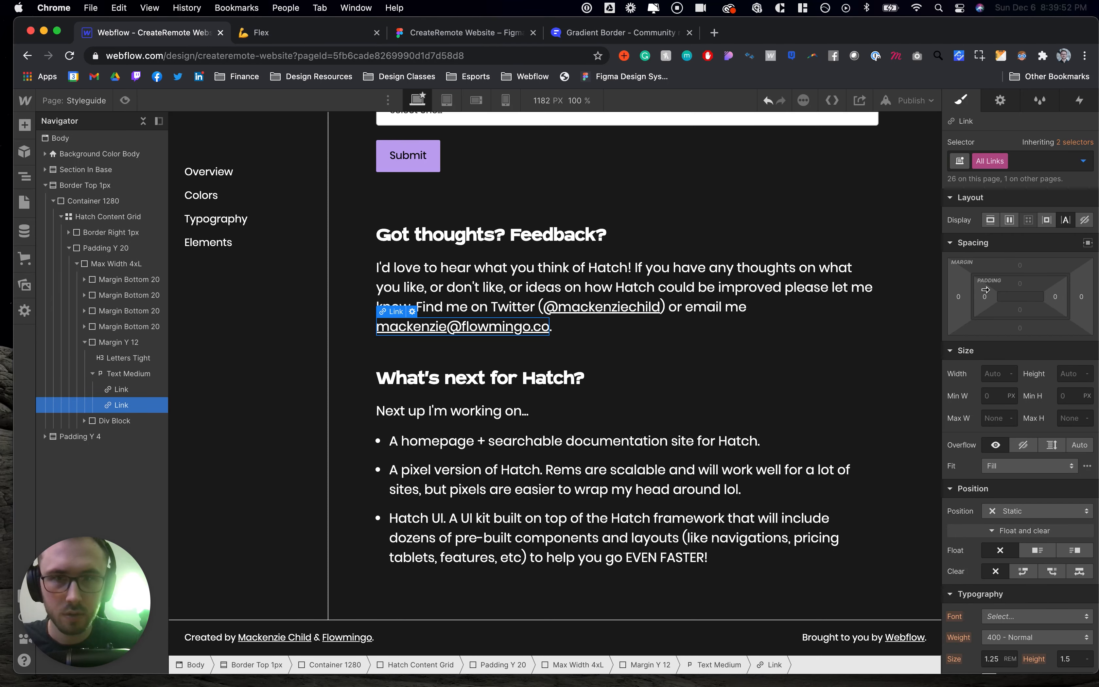
pyautogui.scroll(-12, 999, 482)
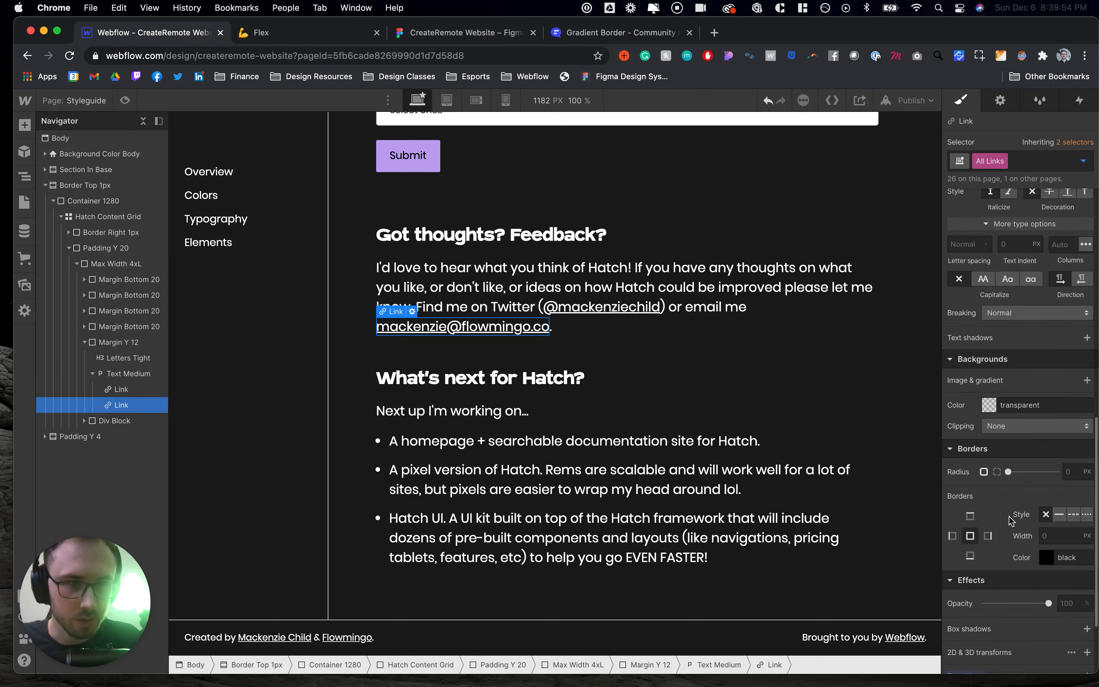
pyautogui.click(1083, 161)
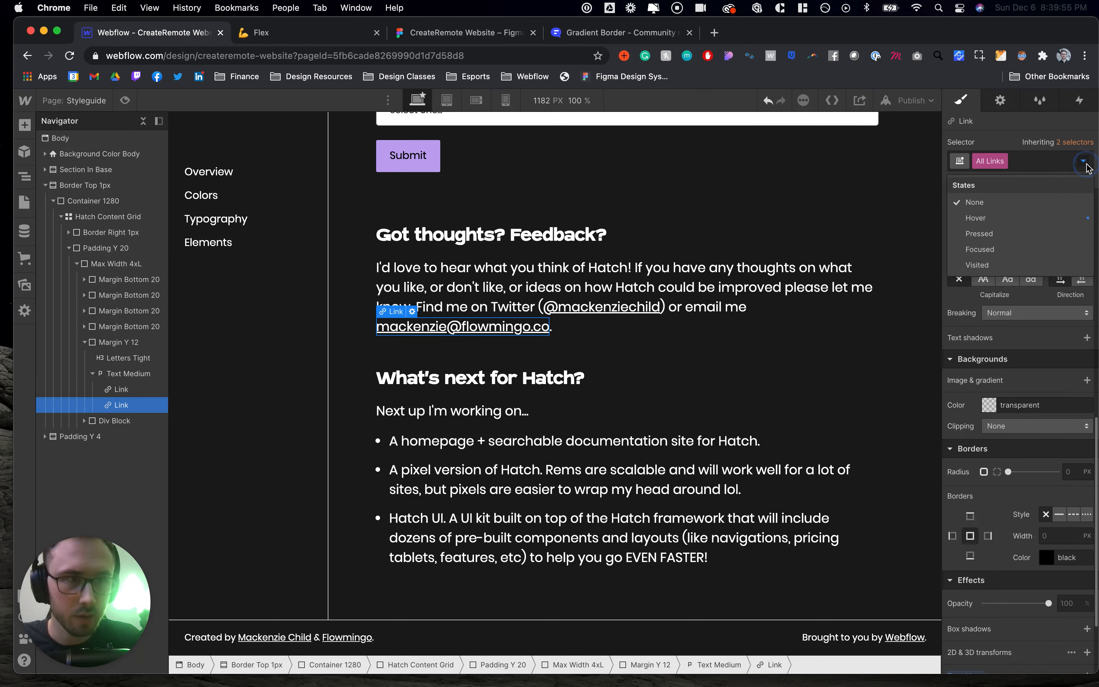
pyautogui.click(999, 218)
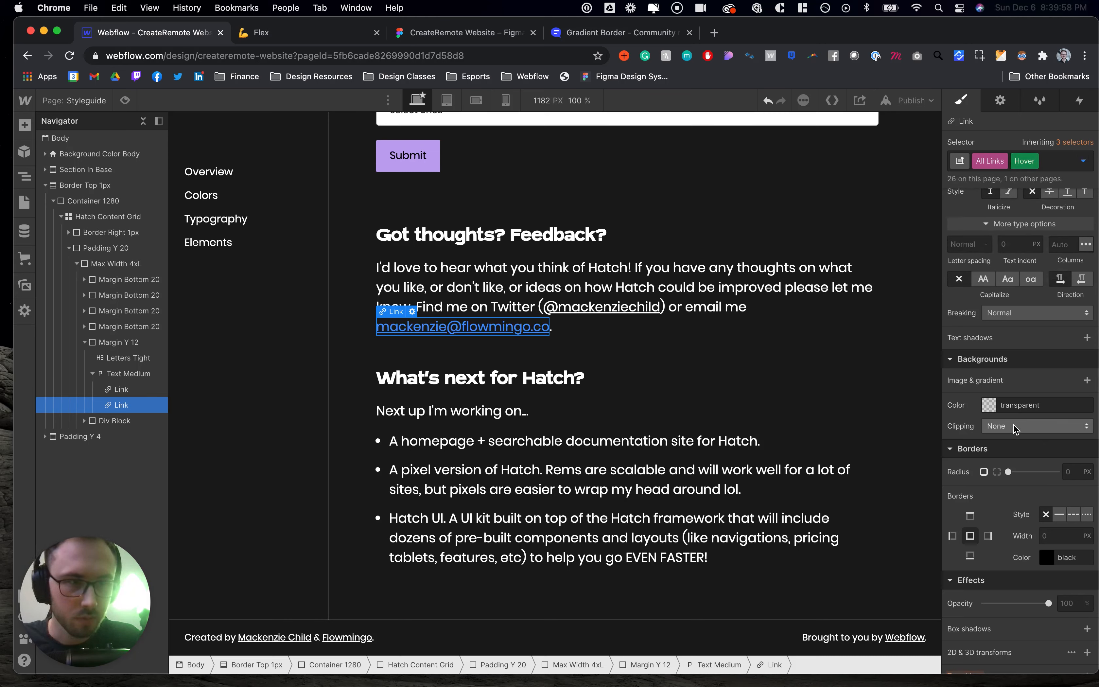
pyautogui.scroll(4, 1014, 420)
pyautogui.click(989, 339)
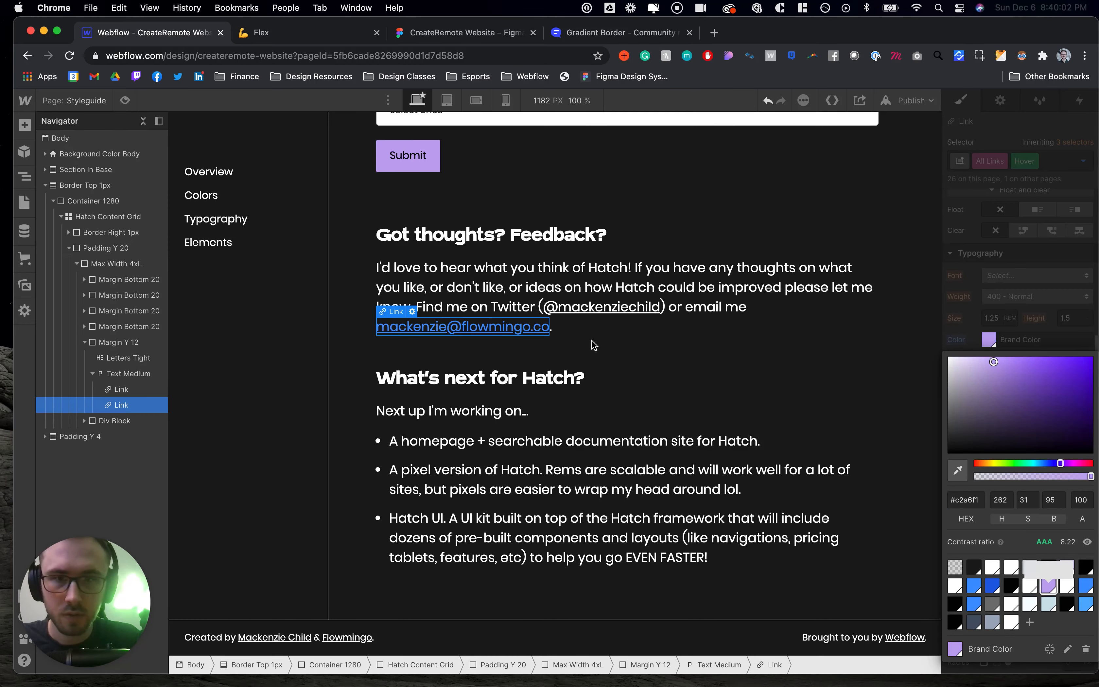
pyautogui.click(490, 329)
pyautogui.click(490, 329)
pyautogui.press('super+c')
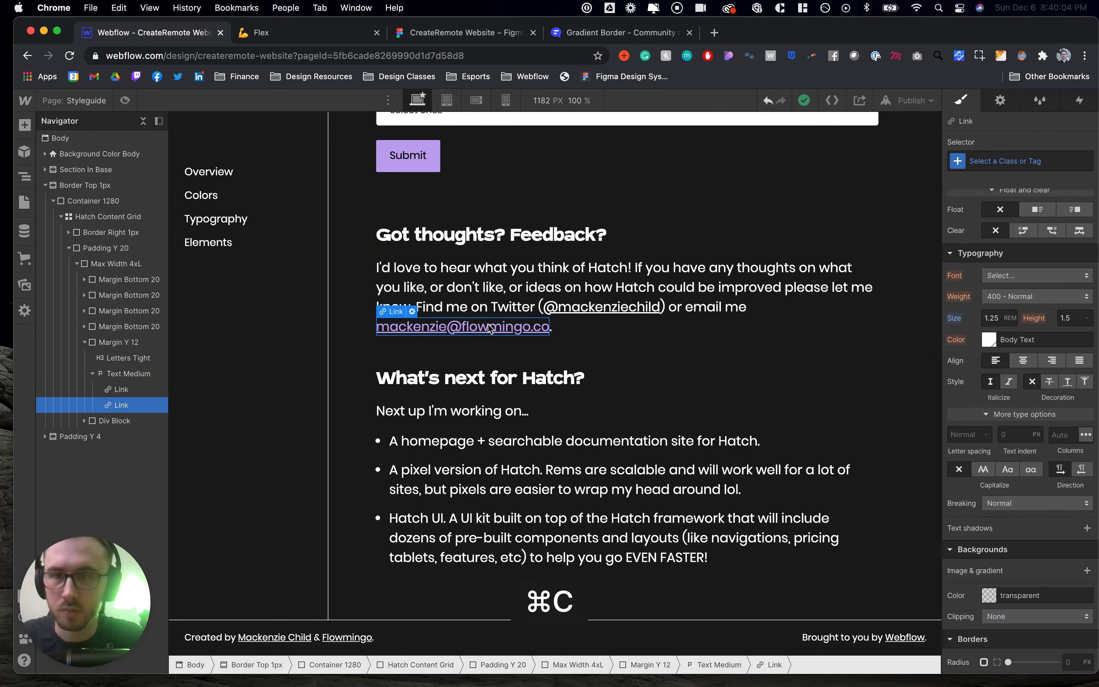
# - Browse the Styleguide's link colours and Elements button section
pyautogui.click(91, 91)
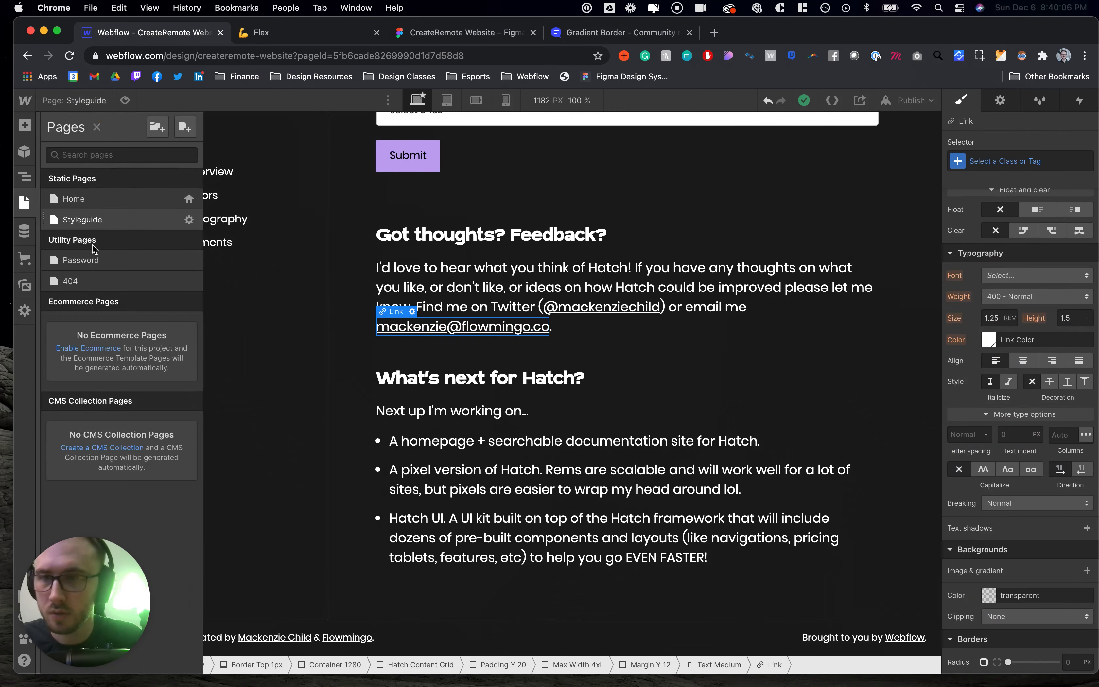
pyautogui.click(83, 206)
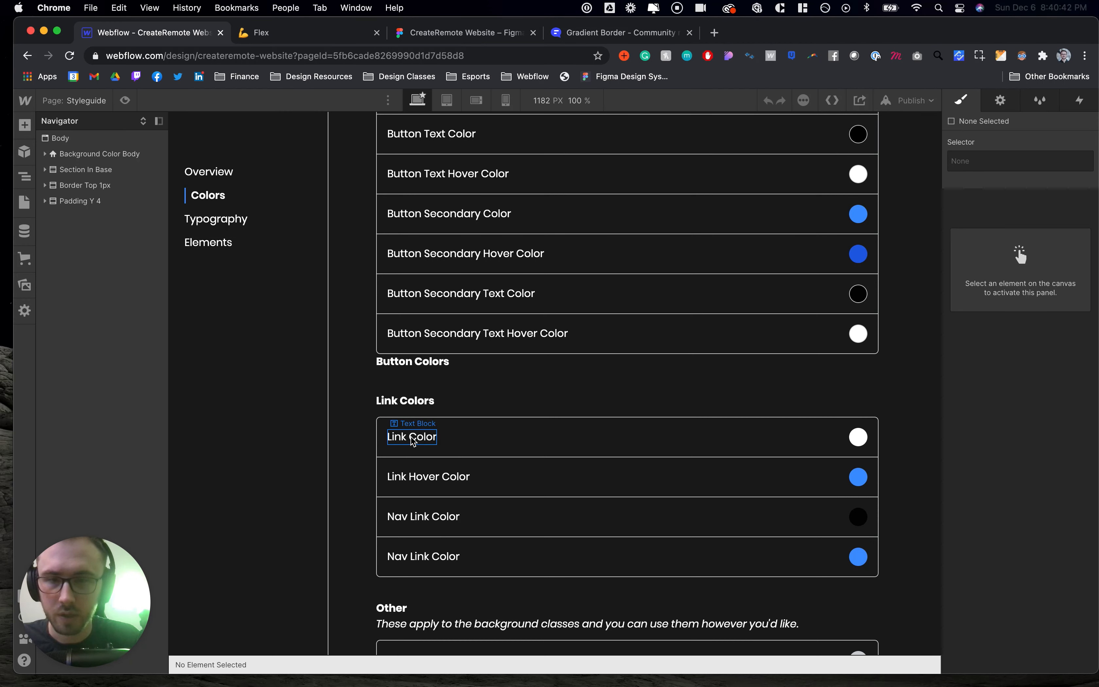
pyautogui.click(472, 444)
pyautogui.scroll(-15, 473, 443)
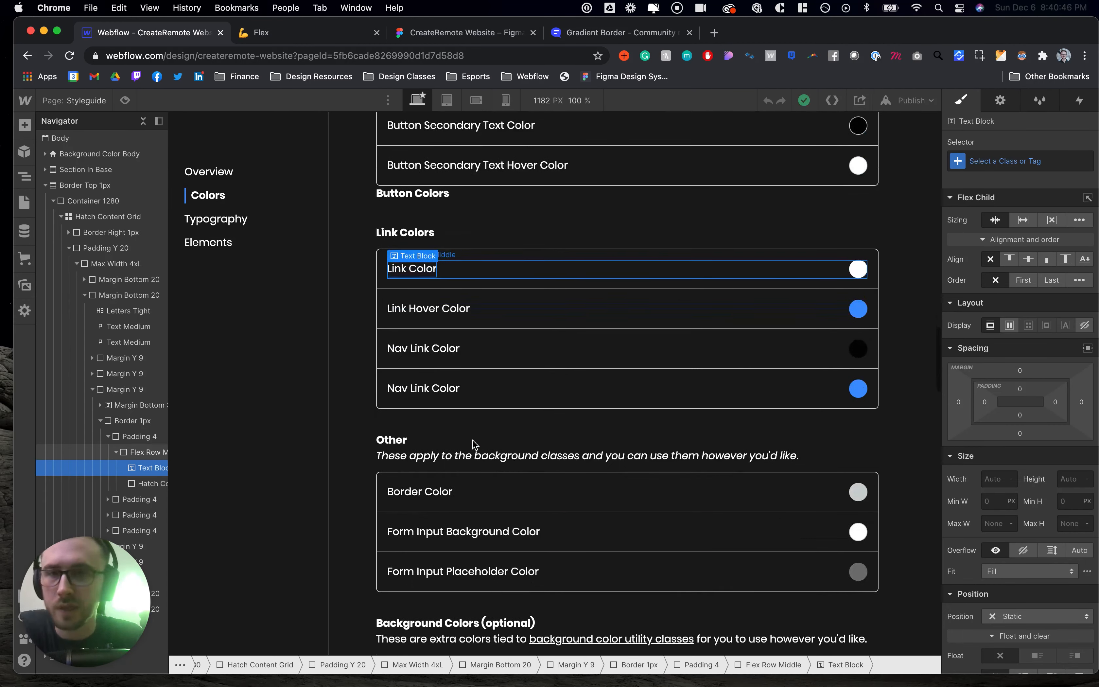
pyautogui.scroll(-6, 473, 440)
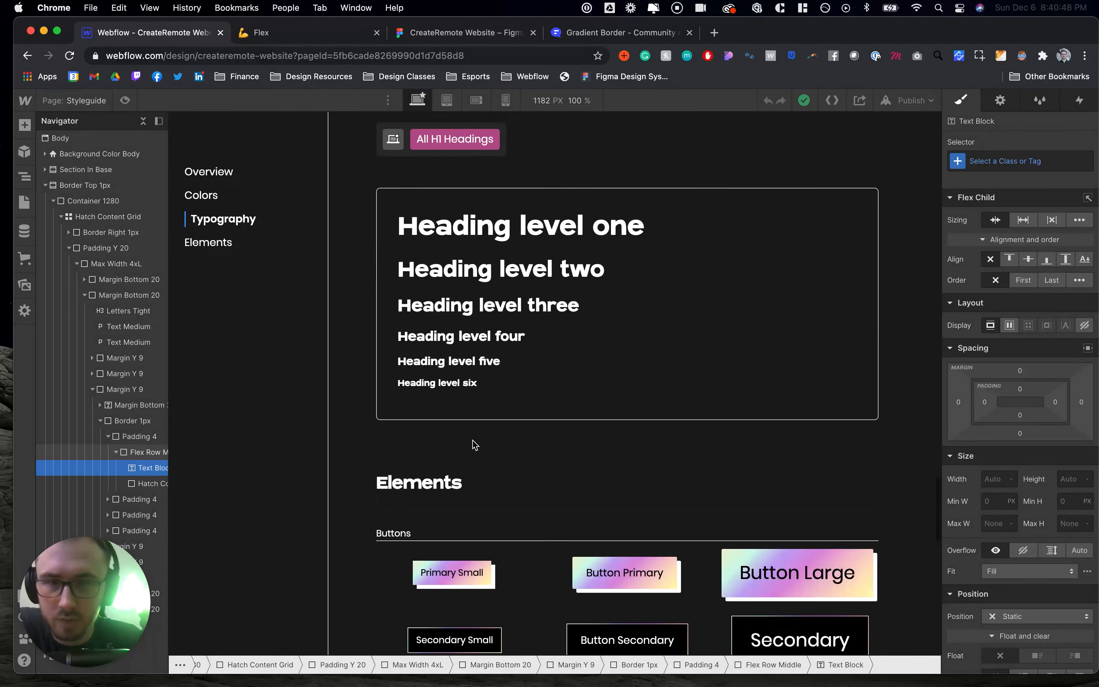
pyautogui.scroll(-17, 473, 444)
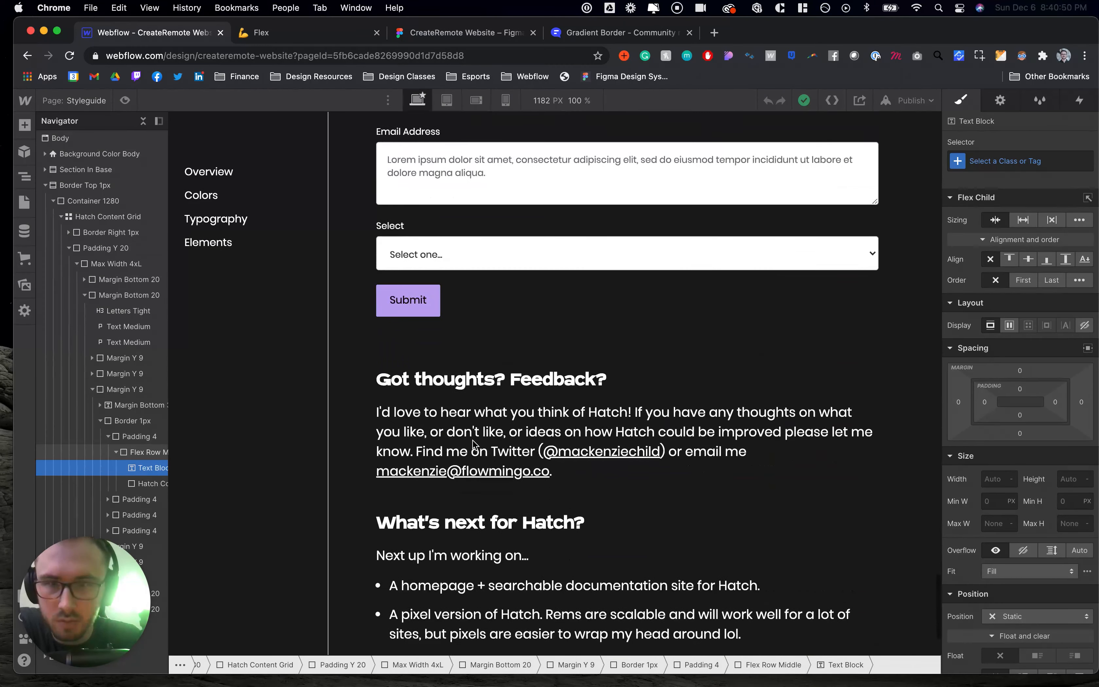
pyautogui.click(454, 356)
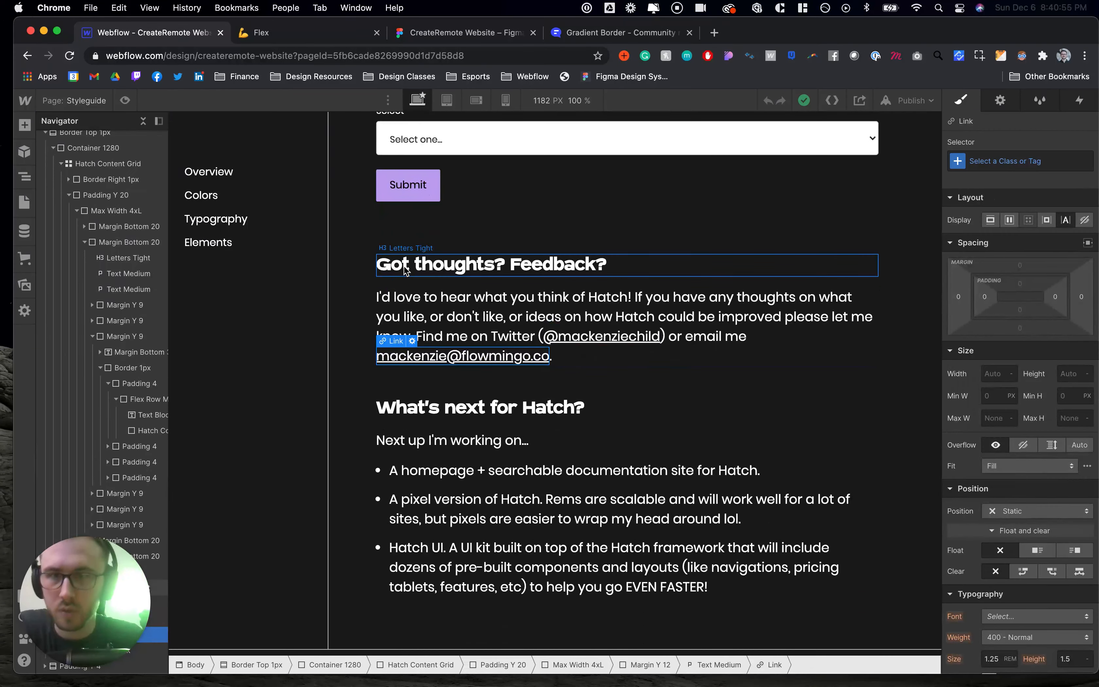
pyautogui.scroll(13, 406, 269)
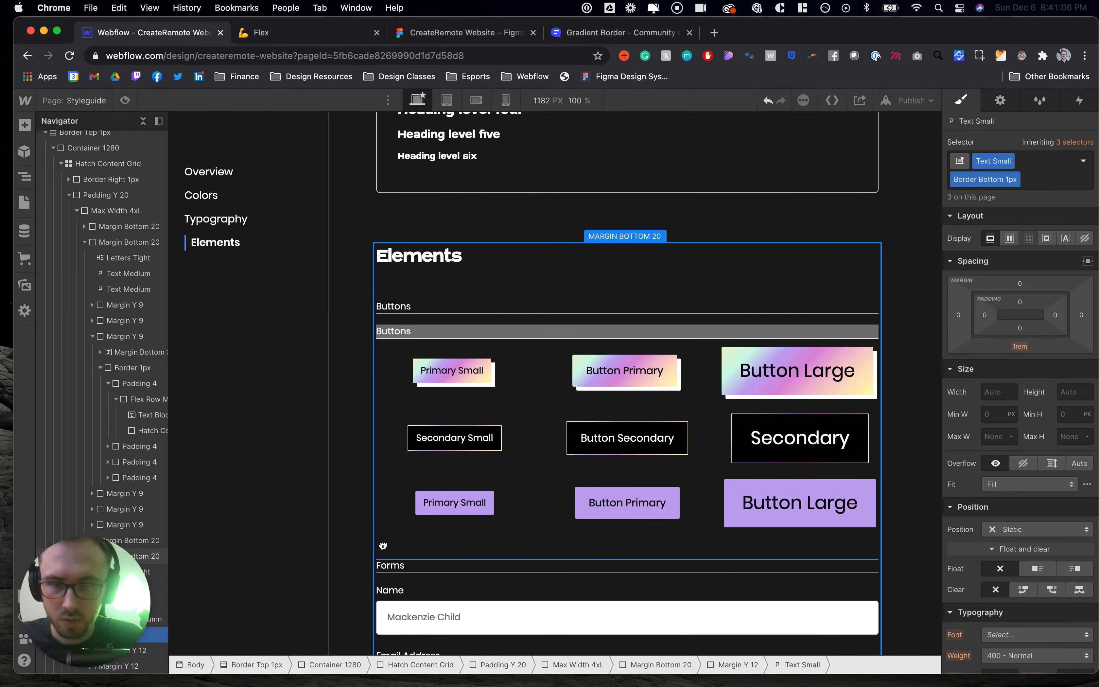
# - Duplicate the Buttons label below the button grid in the Styleguide Elements section and rename it Links
pyautogui.moveTo(383, 545); pyautogui.dragTo(385, 548)
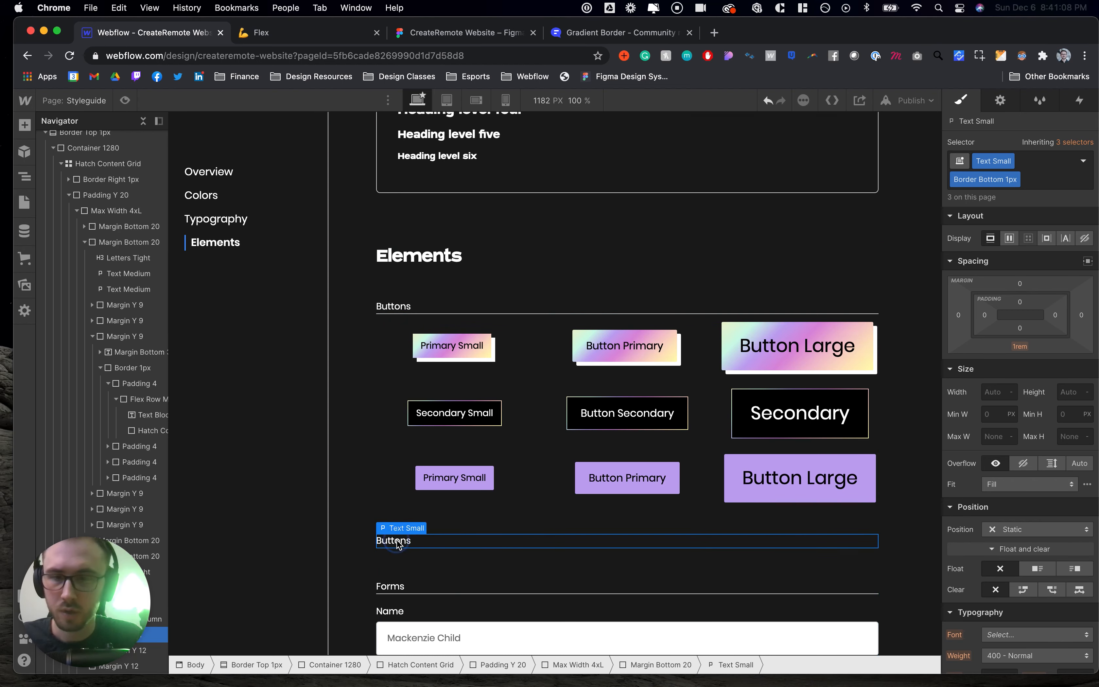
pyautogui.doubleClick(397, 539)
pyautogui.hotkey('shift', 'l')
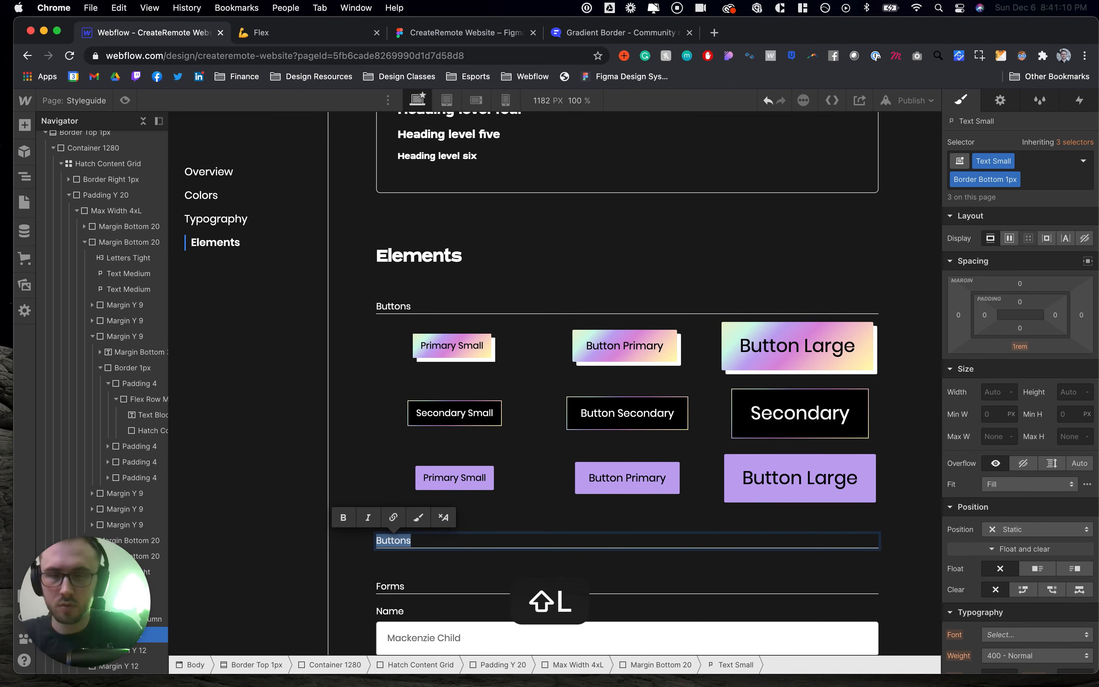
pyautogui.write('inks')
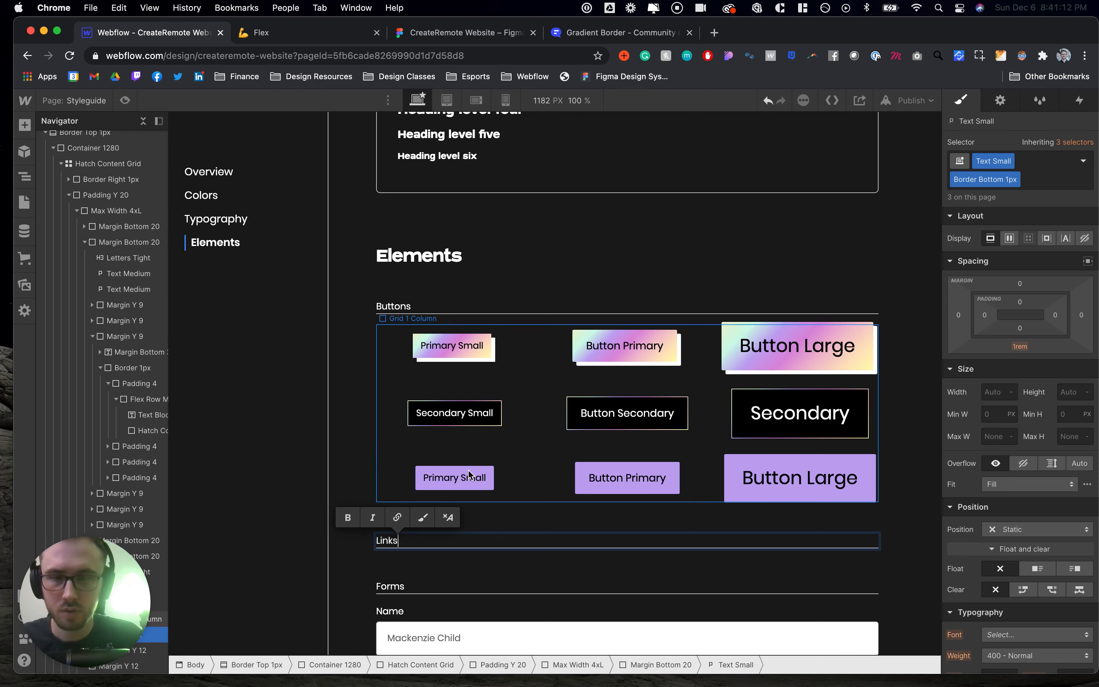
pyautogui.click(414, 566)
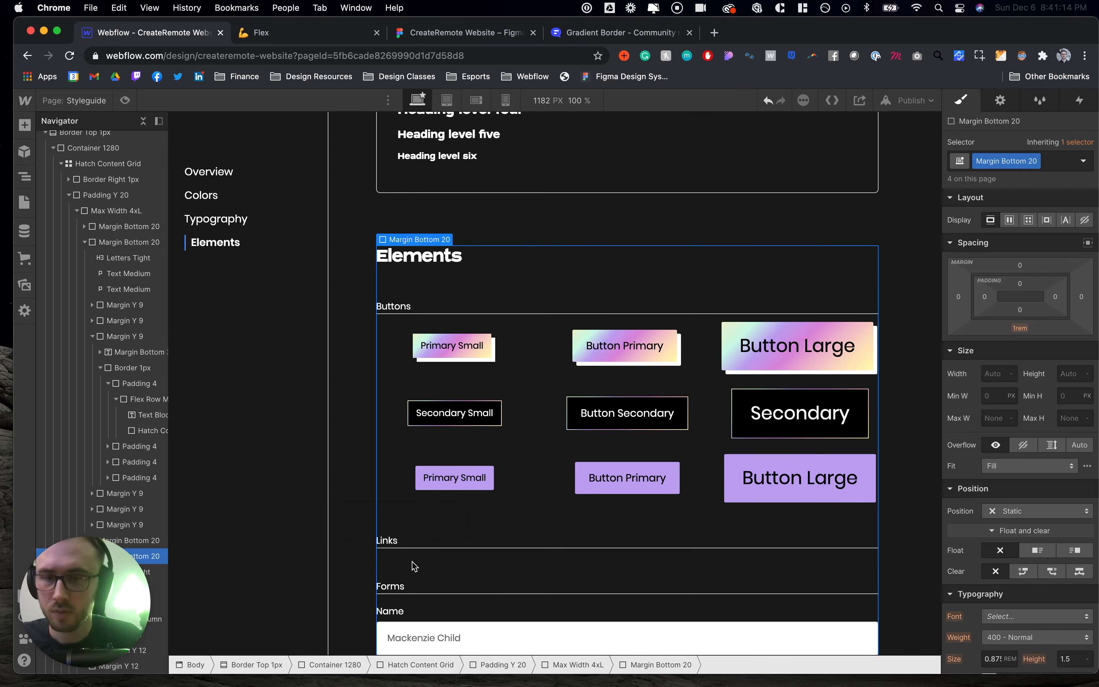
pyautogui.click(27, 127)
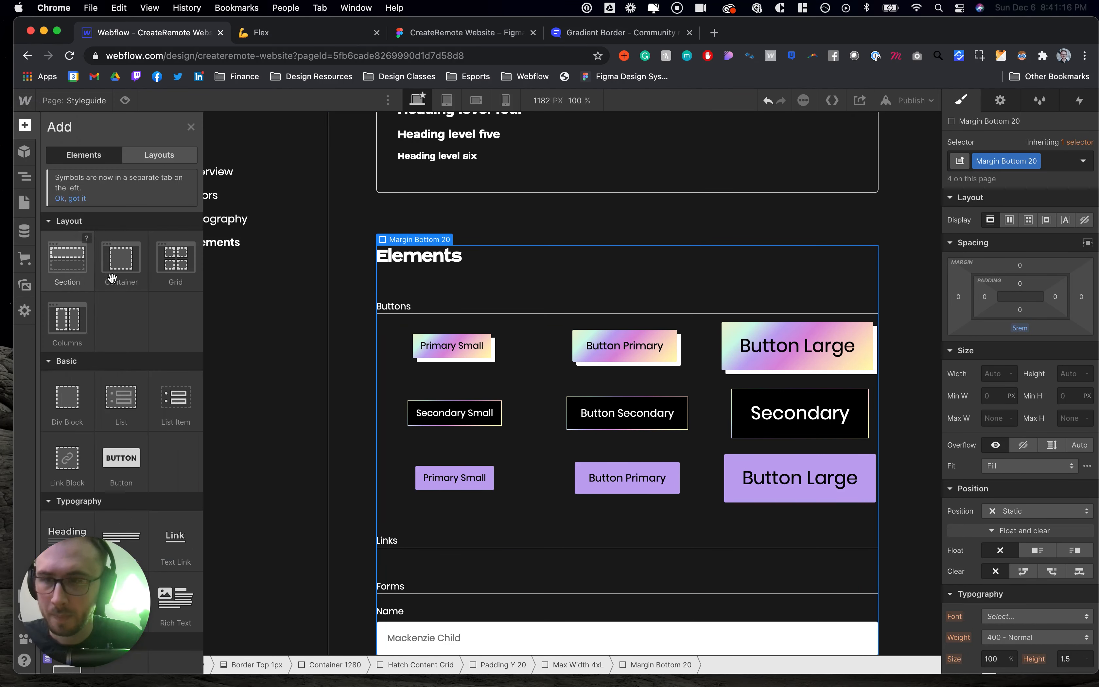
pyautogui.scroll(-5, 118, 298)
pyautogui.click(75, 256)
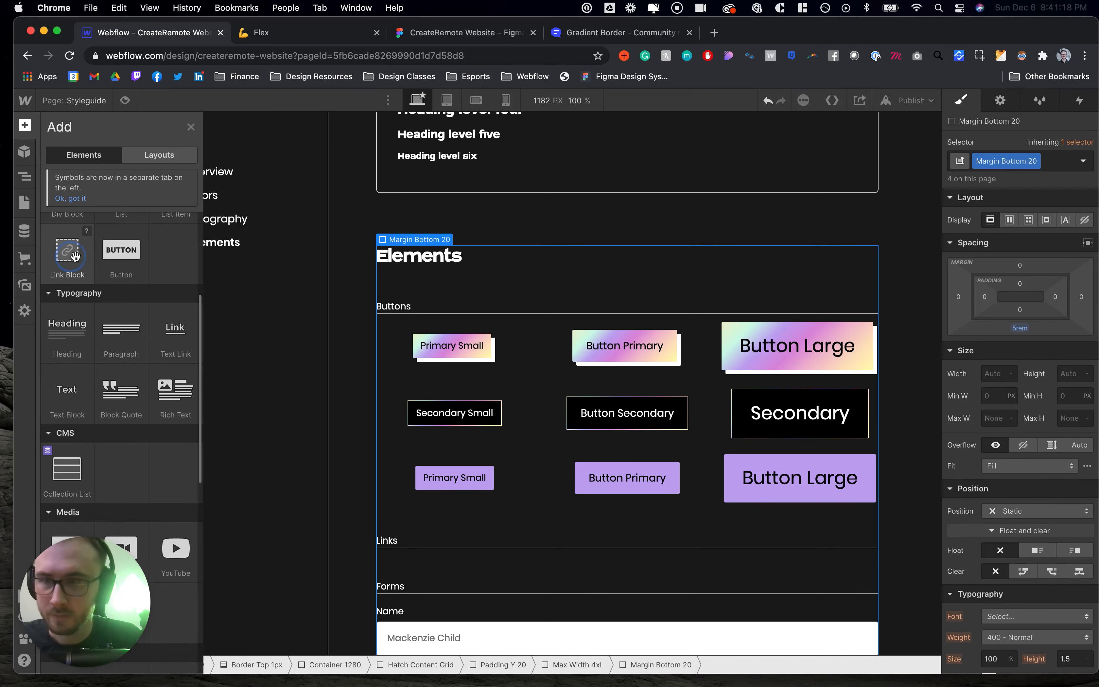
pyautogui.moveTo(342, 436); pyautogui.dragTo(457, 557)
pyautogui.press('super+z')
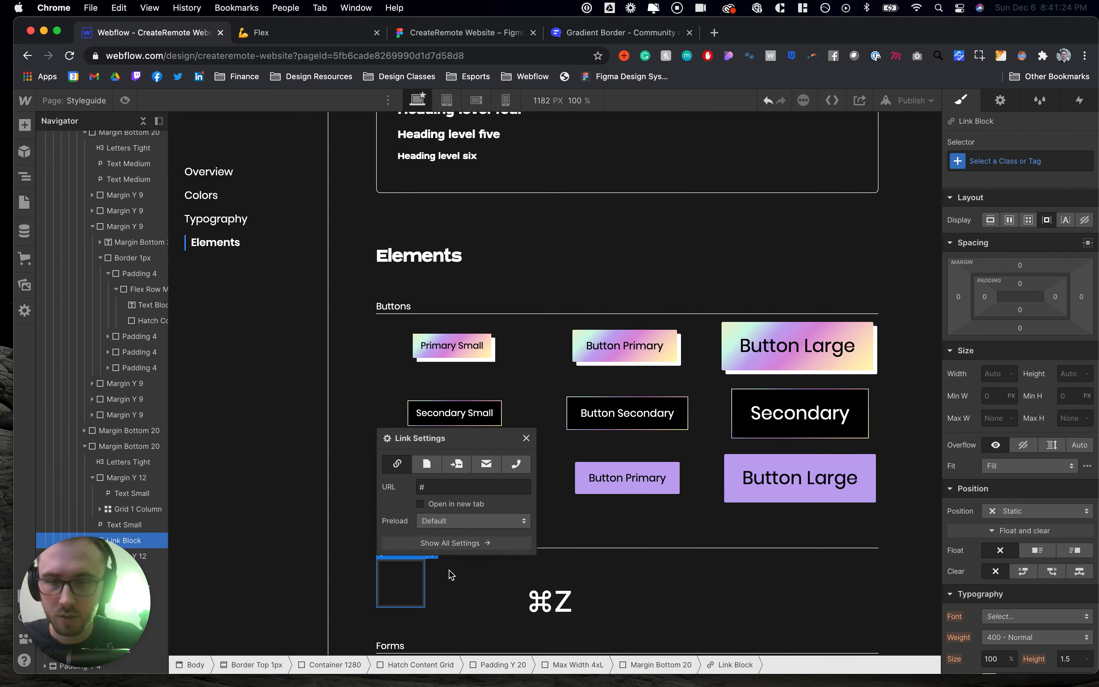
# - Insert a Text Link under the Links label and give it the All Links tag style
pyautogui.press('super+e')
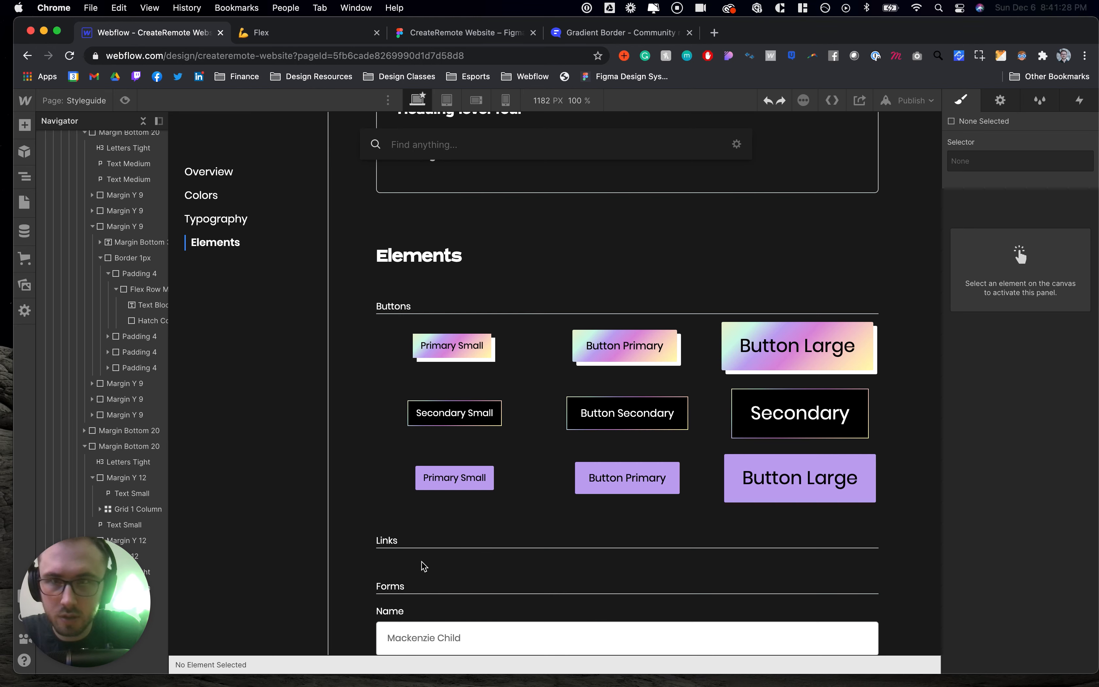
pyautogui.write('text')
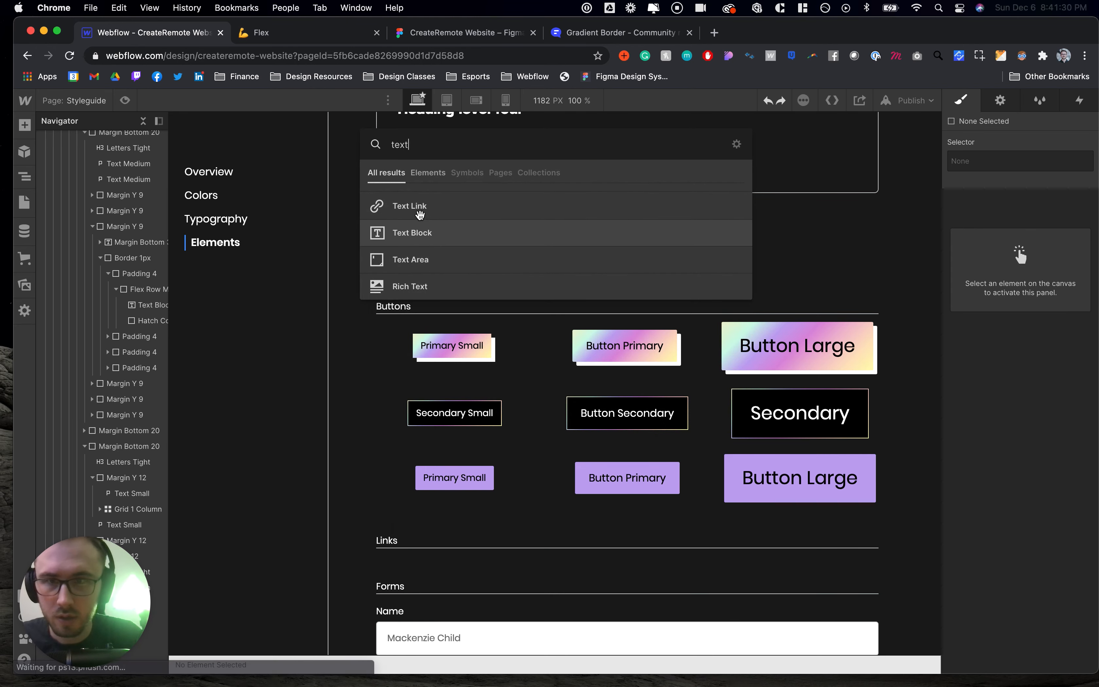
pyautogui.moveTo(417, 206); pyautogui.dragTo(413, 551)
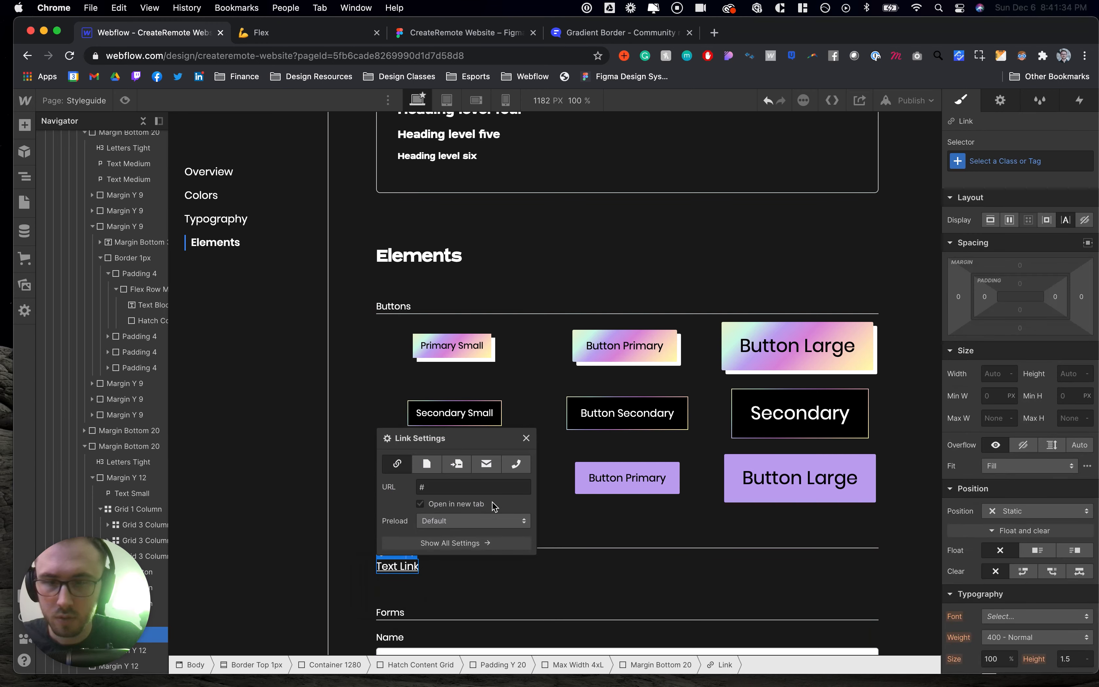
pyautogui.click(525, 439)
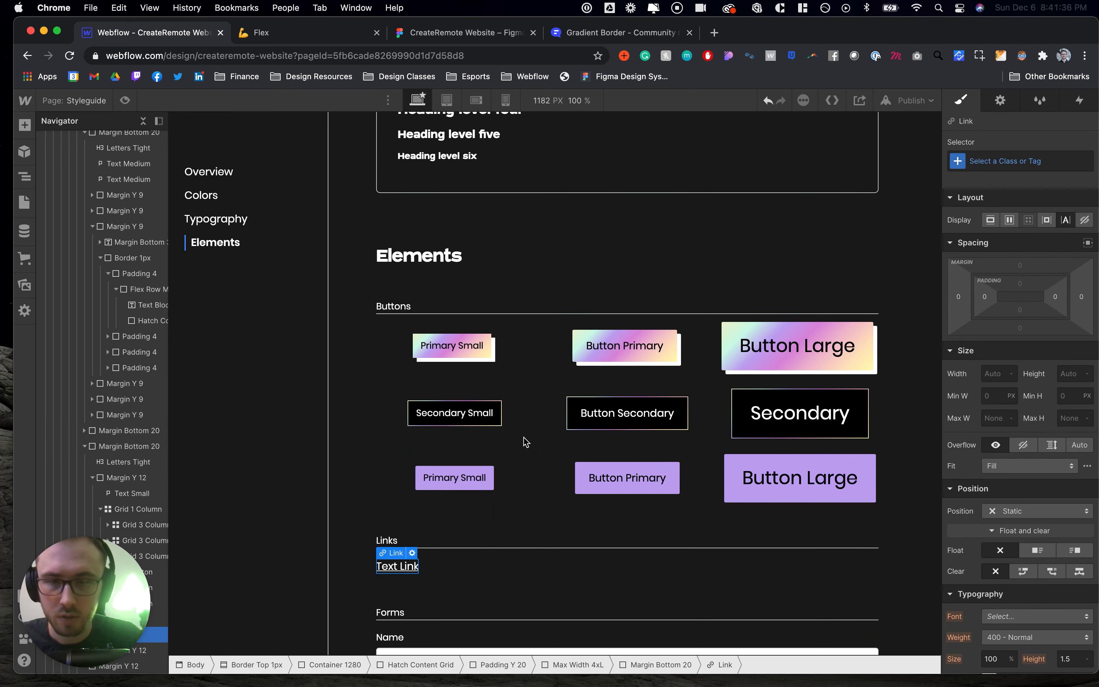
pyautogui.click(996, 161)
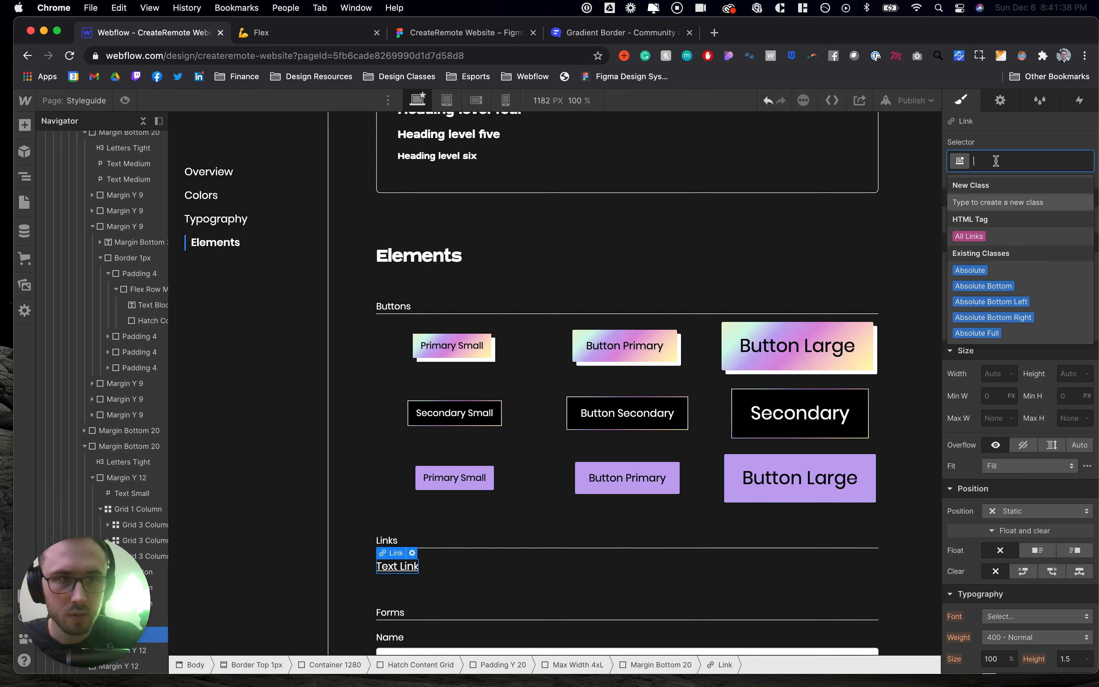
pyautogui.click(972, 234)
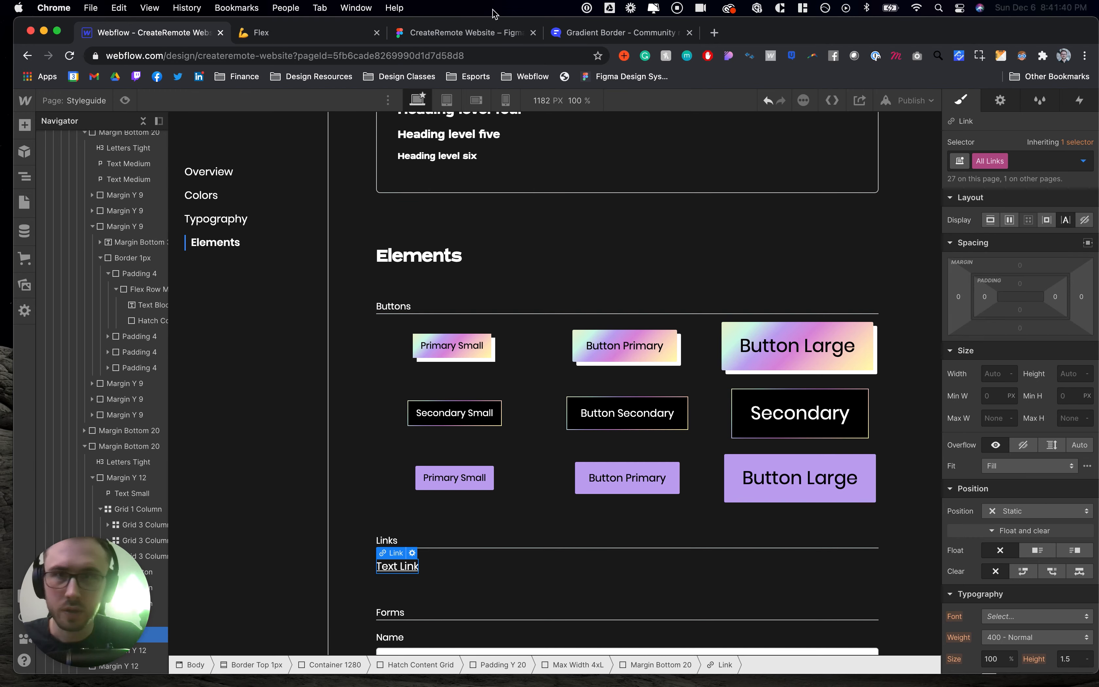
# - Examine the Figma Home hero's View Member Directory link text and its font settings
pyautogui.click(429, 34)
pyautogui.scroll(-5, 504, 382)
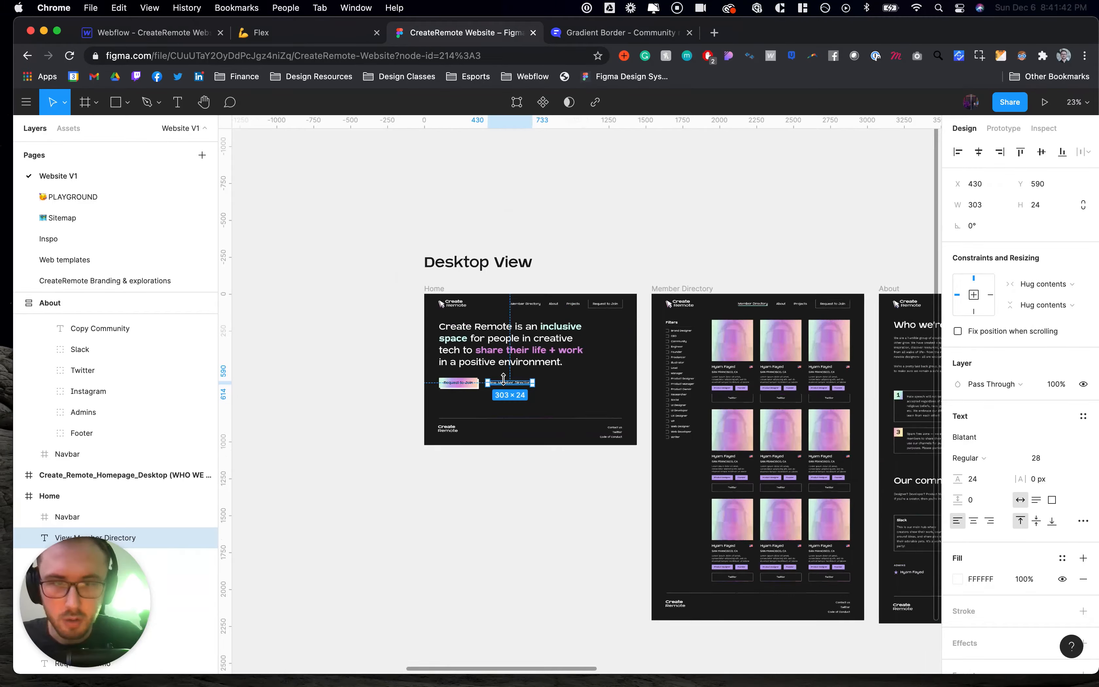
pyautogui.hscroll(5, 522, 373)
pyautogui.scroll(5, 527, 377)
pyautogui.hscroll(6, 545, 370)
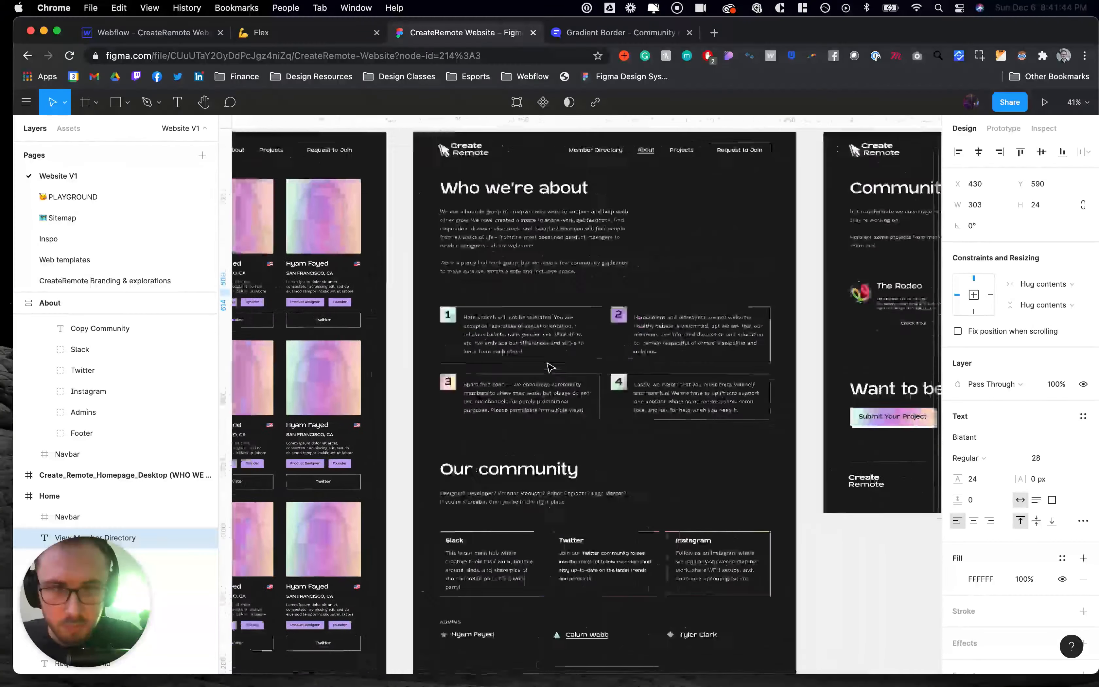
pyautogui.hscroll(10, 551, 368)
pyautogui.hscroll(-7, 540, 399)
pyautogui.scroll(-3, 536, 418)
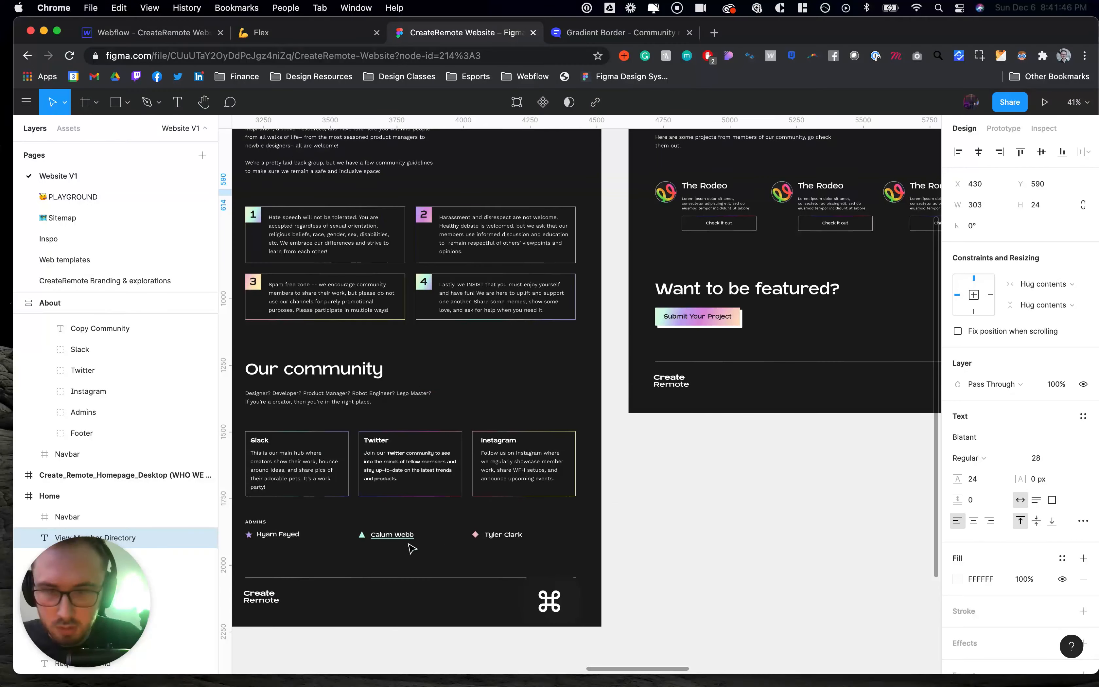
pyautogui.click(395, 535)
pyautogui.click(503, 535)
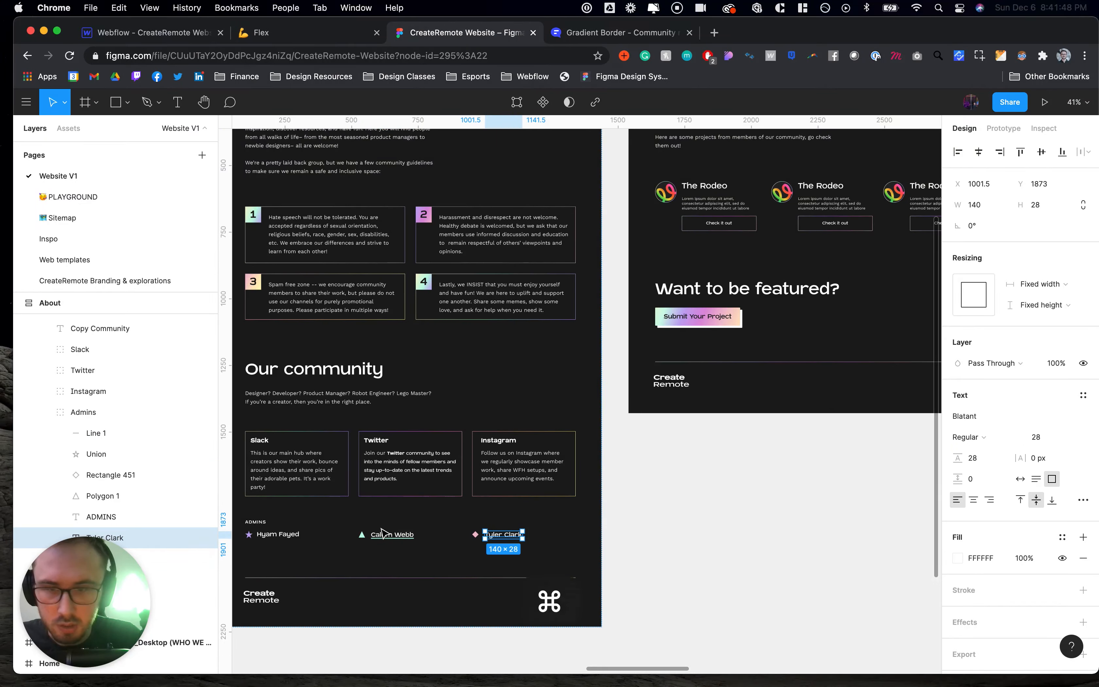
pyautogui.click(652, 547)
pyautogui.hscroll(10, 652, 548)
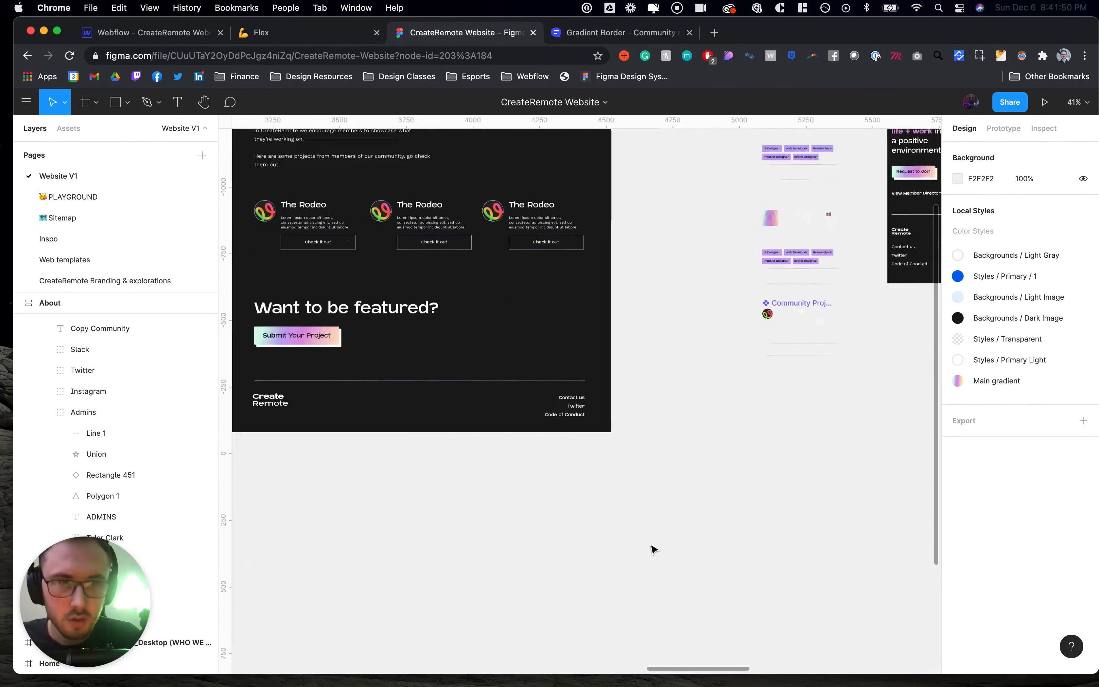
pyautogui.hscroll(-15, 652, 548)
pyautogui.scroll(2, 652, 548)
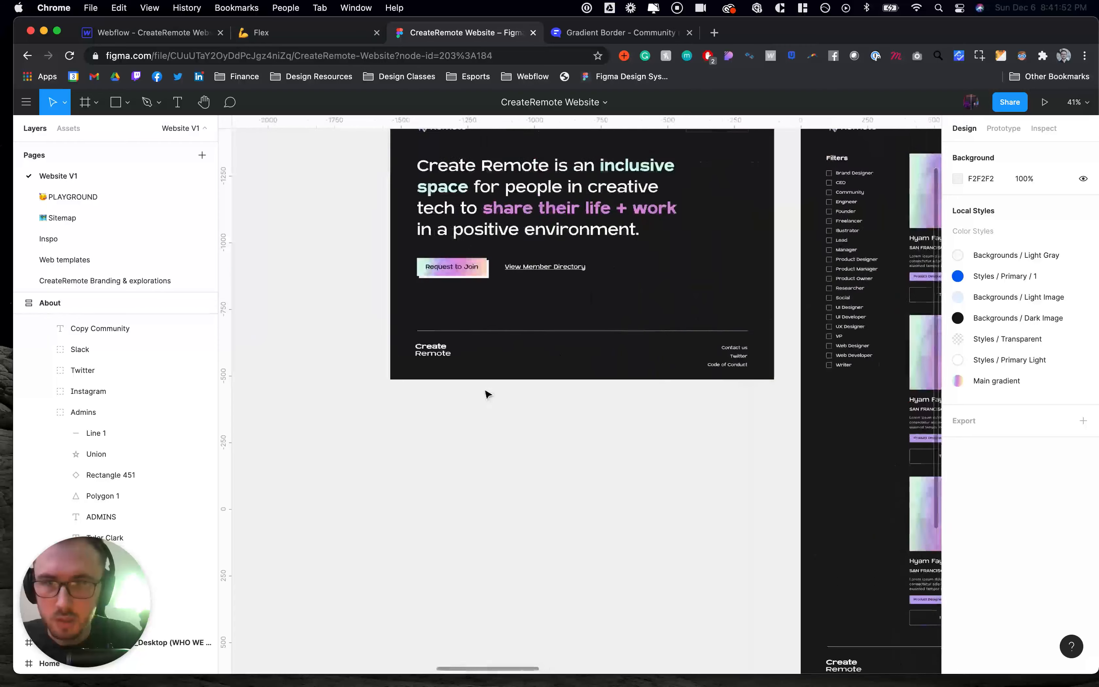
pyautogui.keyDown('super'); pyautogui.click(663, 263); pyautogui.keyUp('super')
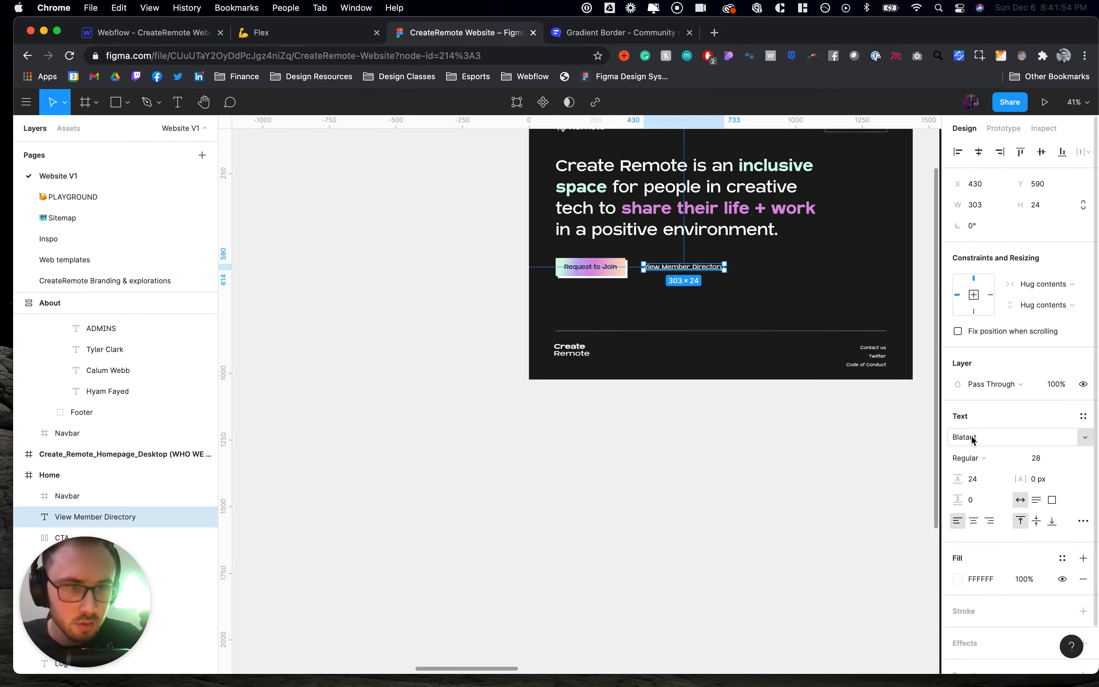
pyautogui.hscroll(5, 795, 318)
pyautogui.scroll(1, 796, 318)
pyautogui.hscroll(3, 795, 345)
pyautogui.scroll(-1, 796, 345)
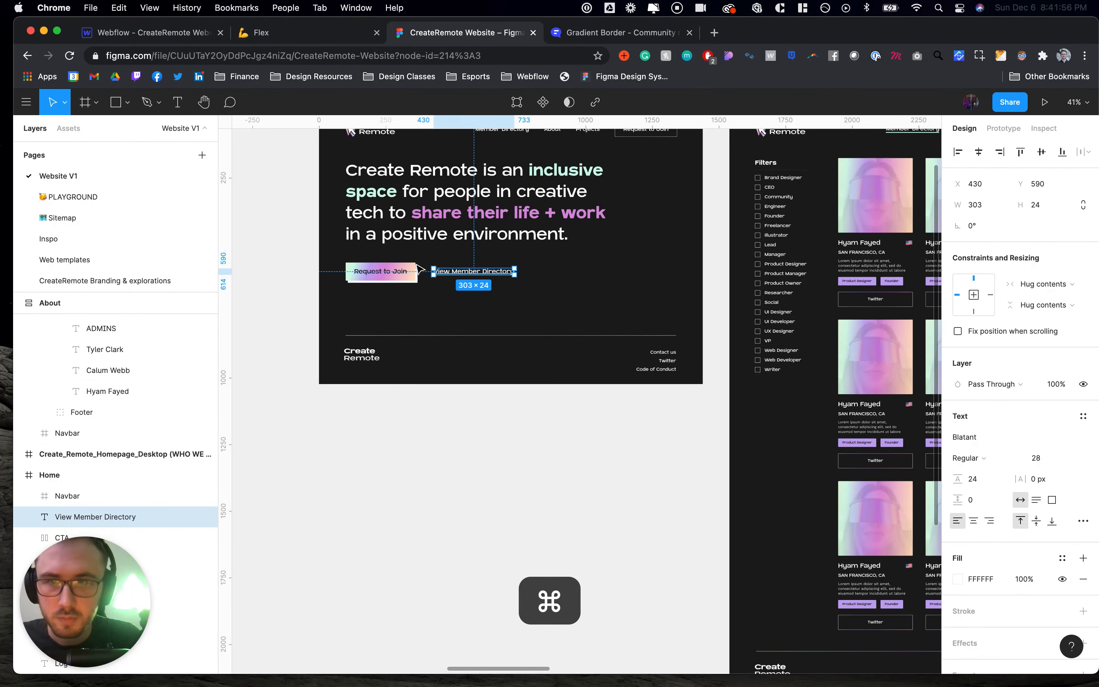
pyautogui.keyDown('super'); pyautogui.click(402, 274); pyautogui.keyUp('super')
pyautogui.click(495, 274)
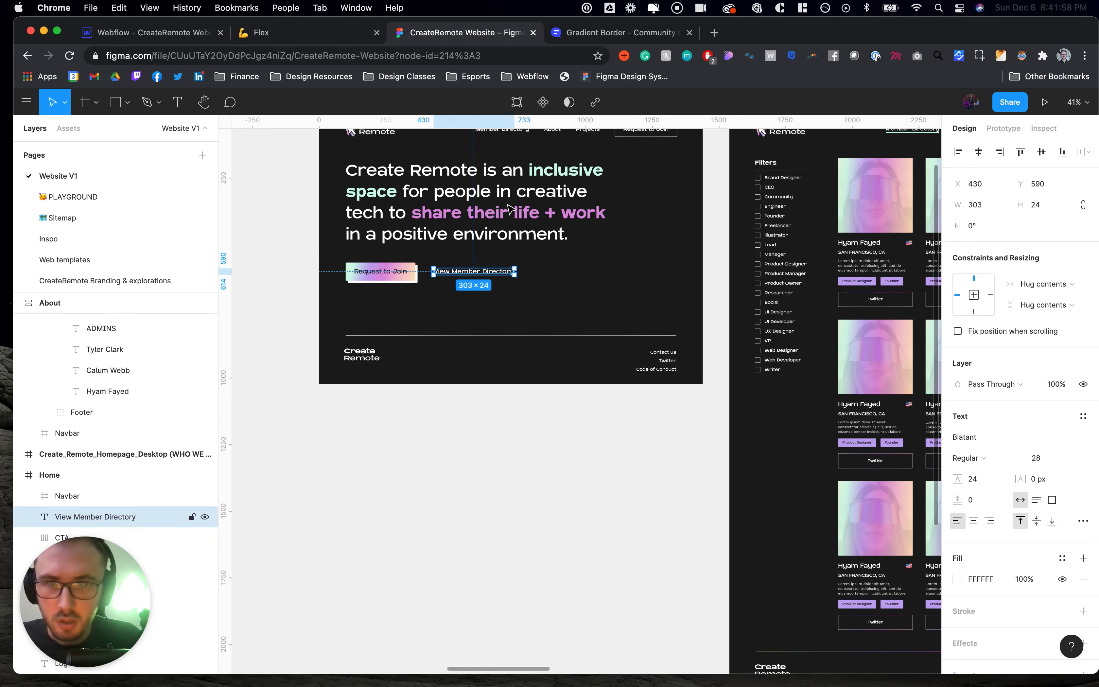
pyautogui.hscroll(5, 772, 268)
pyautogui.keyDown('super'); pyautogui.click(777, 264); pyautogui.keyUp('super')
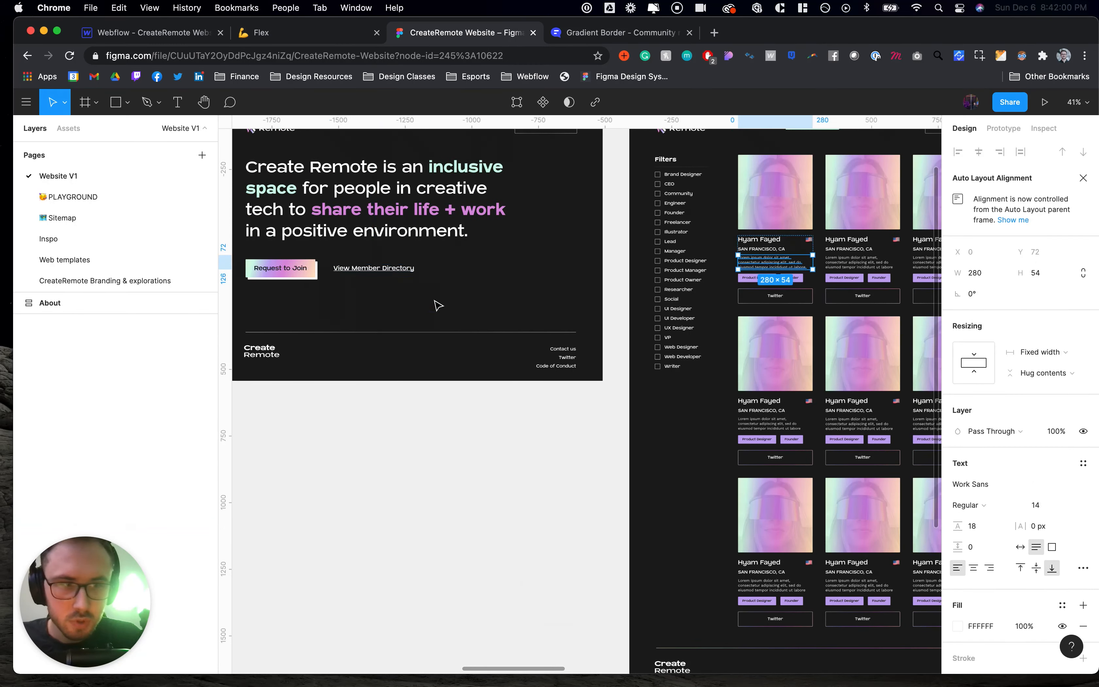
pyautogui.click(437, 303)
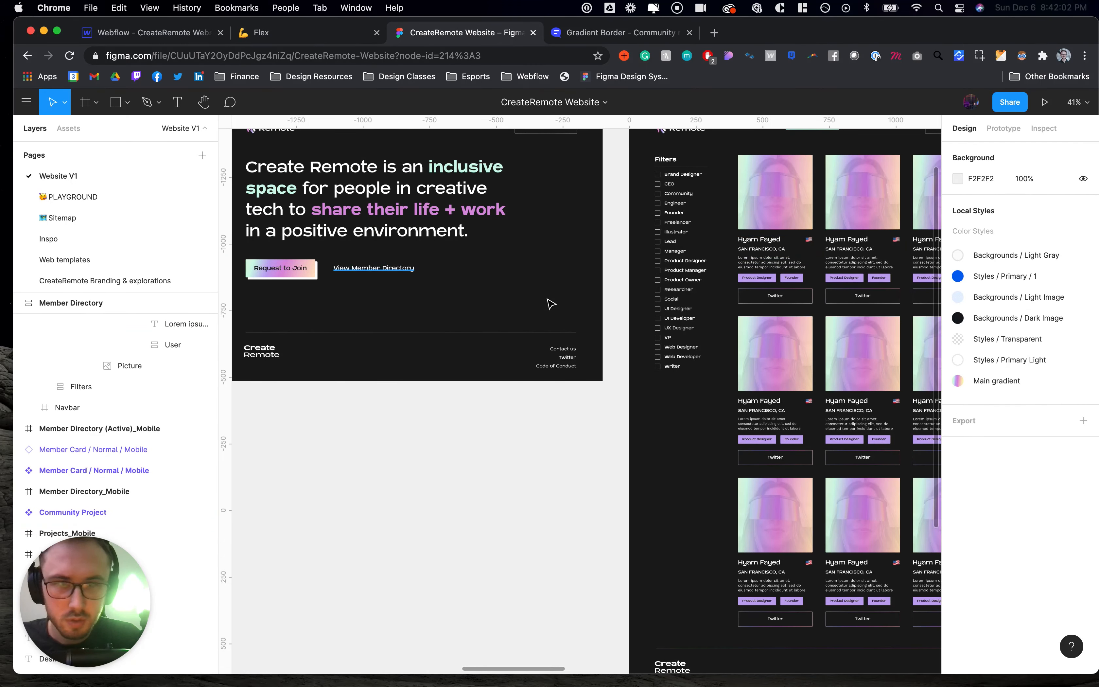
pyautogui.click(495, 280)
pyautogui.click(565, 286)
pyautogui.scroll(-5, 566, 286)
pyautogui.hscroll(6, 566, 286)
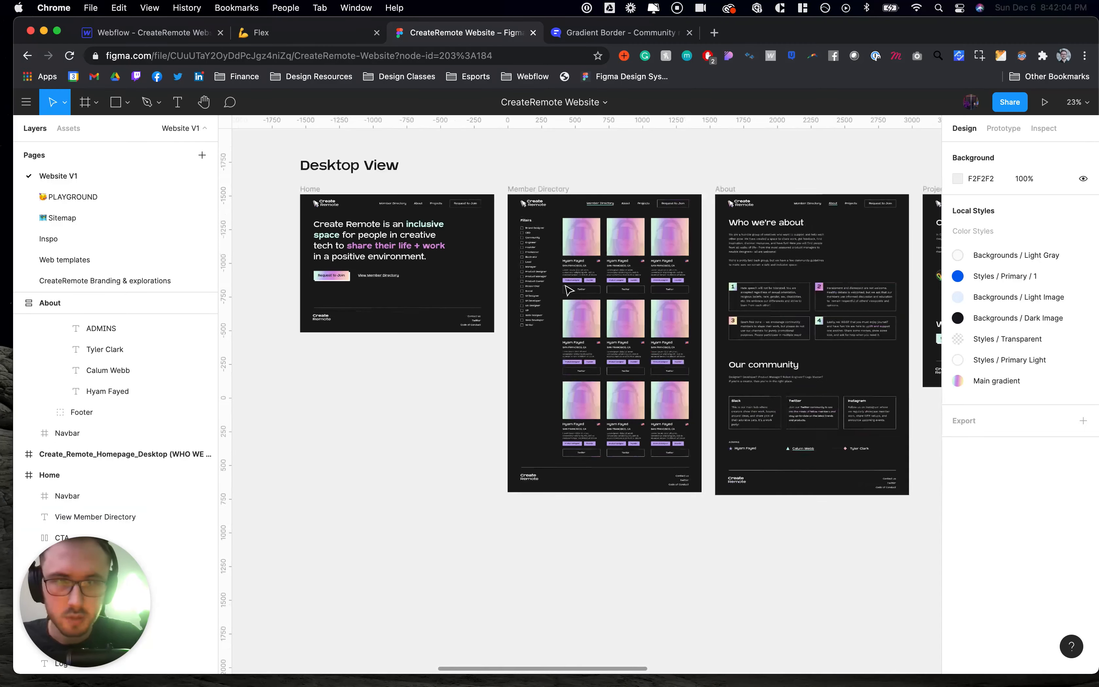
pyautogui.hscroll(5, 546, 273)
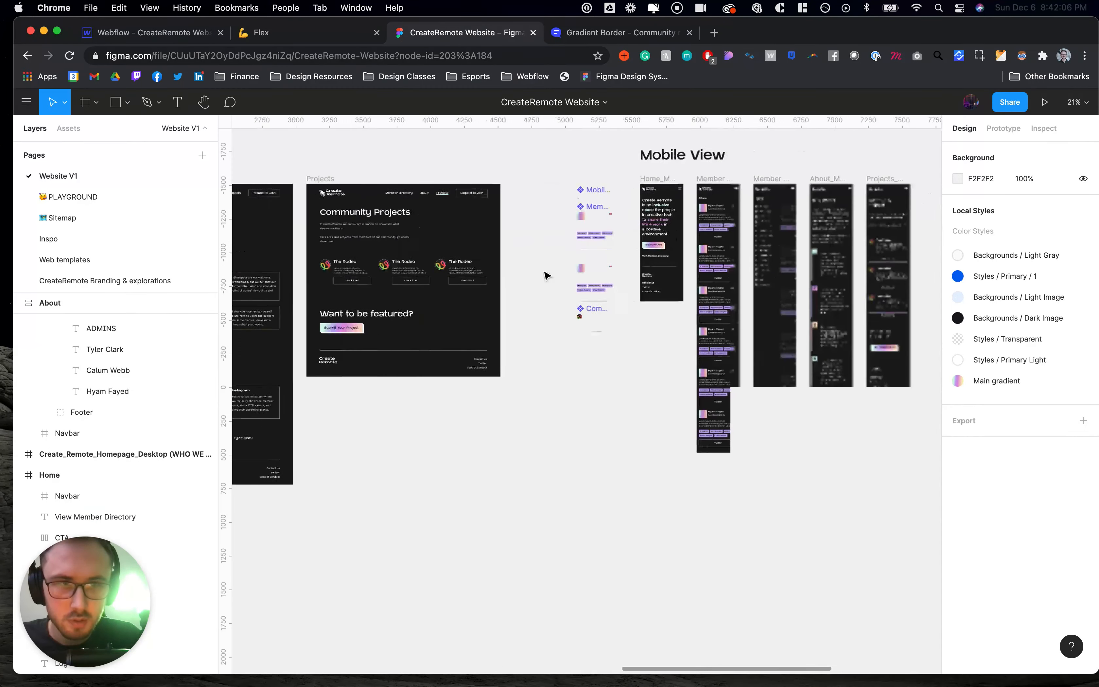
pyautogui.hscroll(-10, 546, 273)
pyautogui.hscroll(-2, 547, 275)
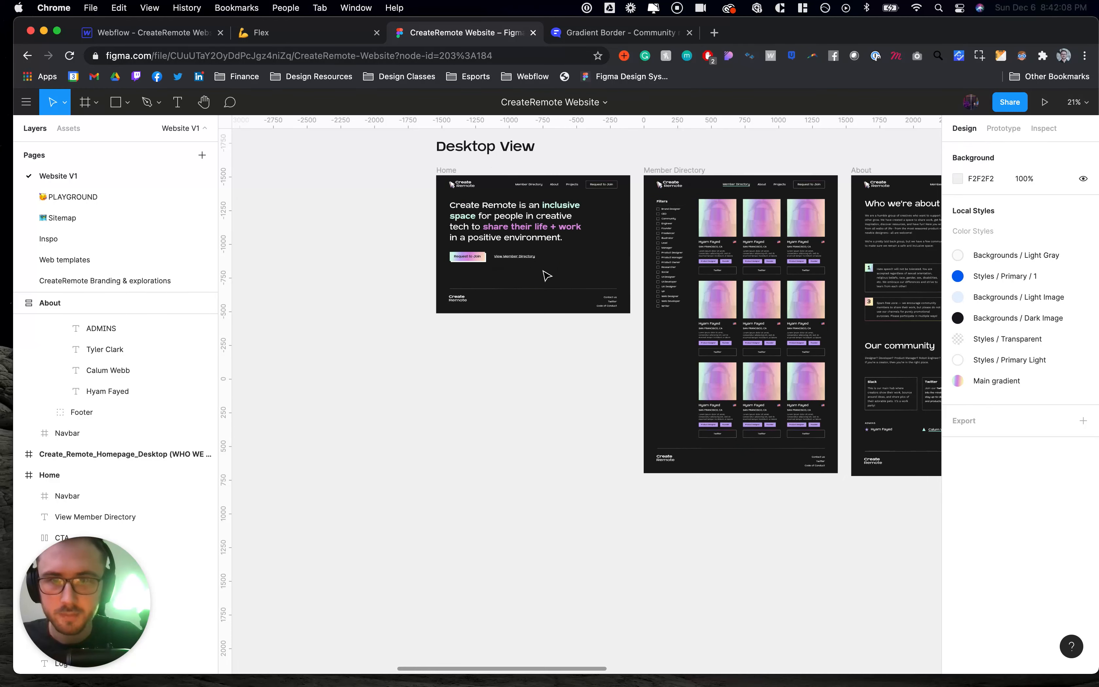
pyautogui.scroll(10, 492, 263)
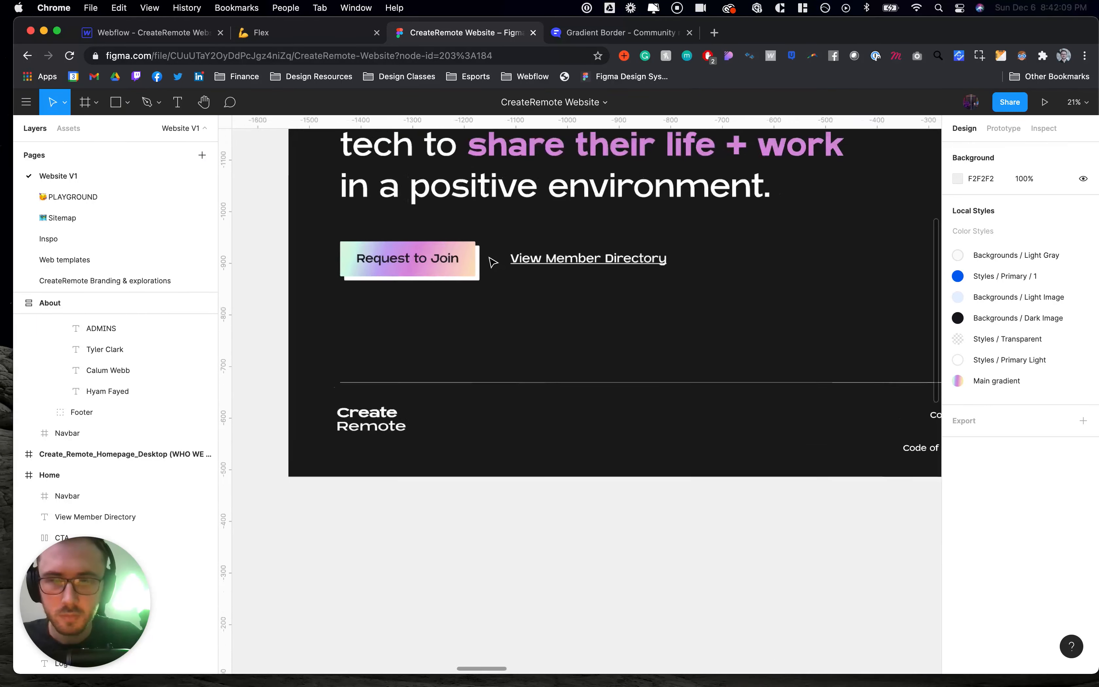
pyautogui.click(558, 265)
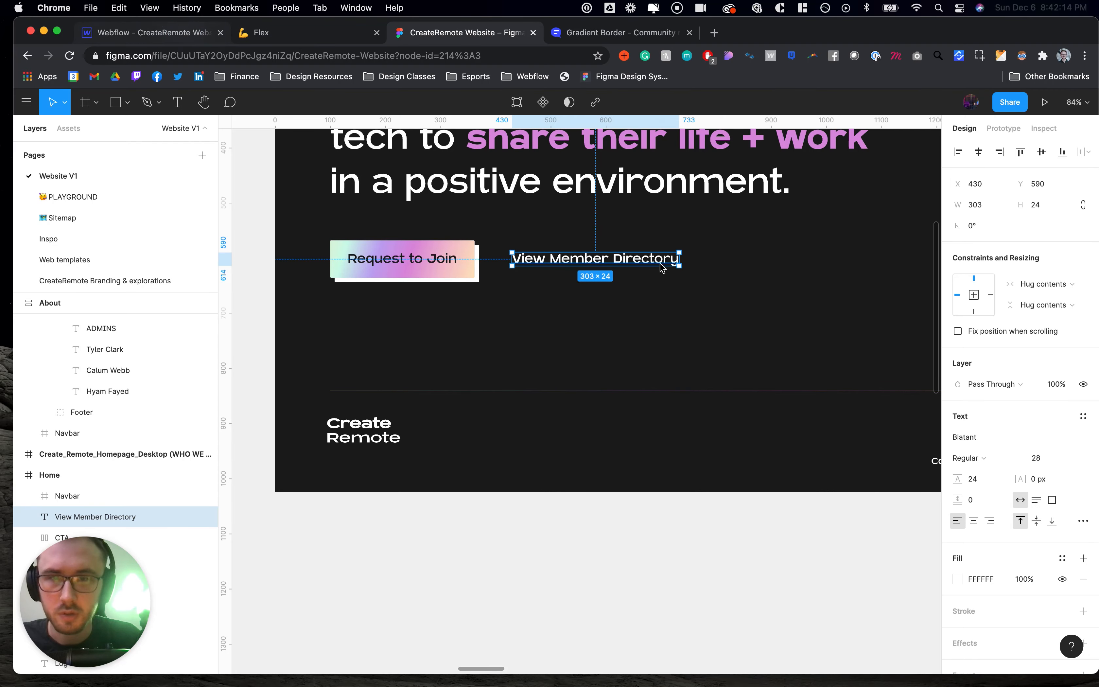
# - Set the All Links style's font to Blatant with a size of 1.75 rem
pyautogui.press('super+1')
pyautogui.scroll(-2, 703, 406)
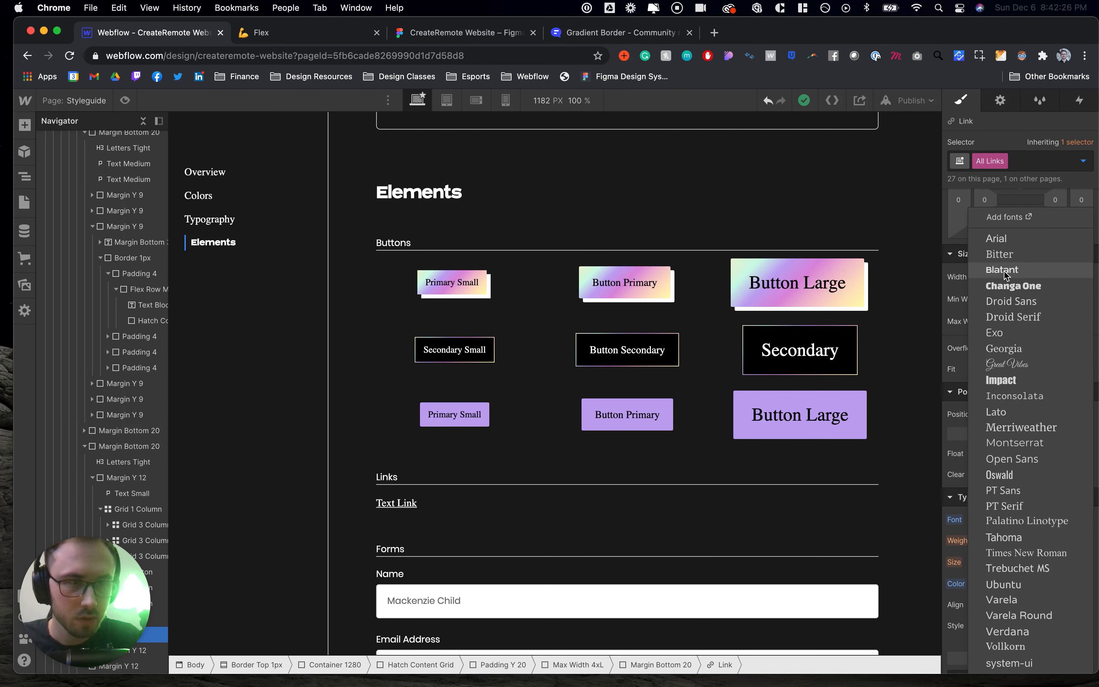
pyautogui.click(1003, 270)
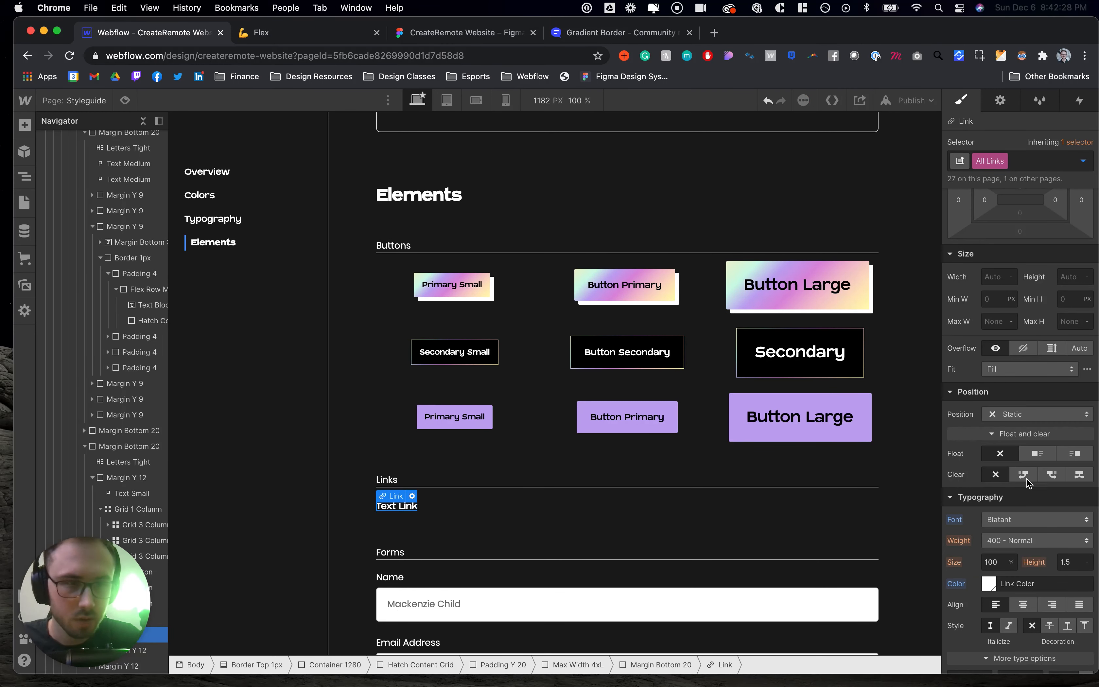
pyautogui.click(1001, 562)
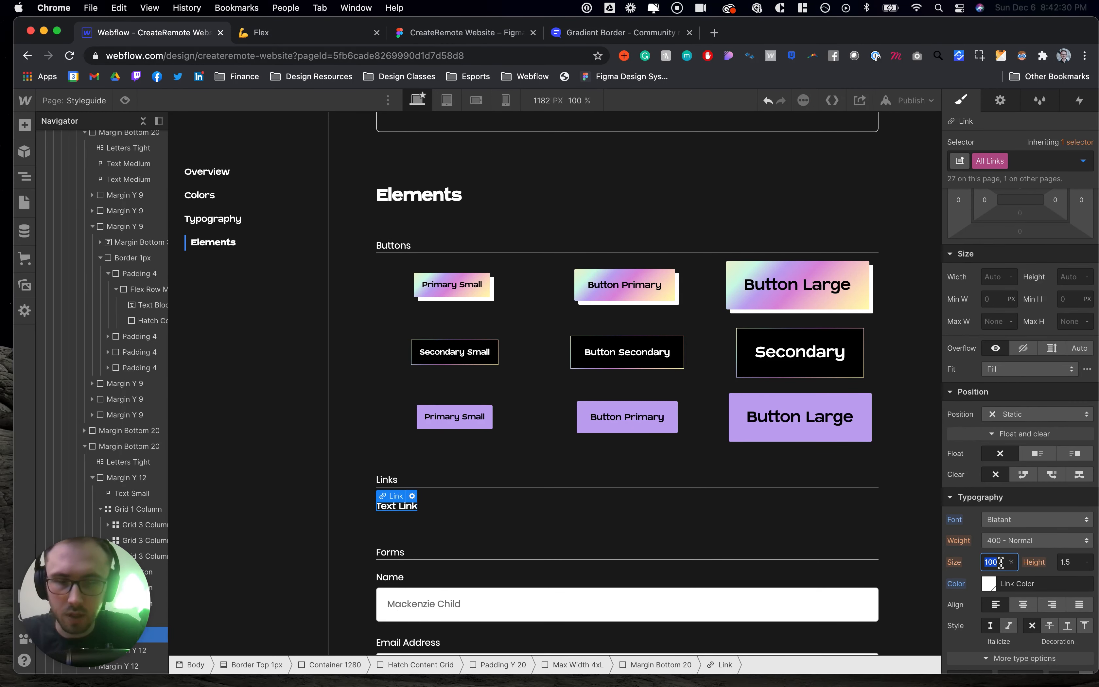
pyautogui.press('Return')
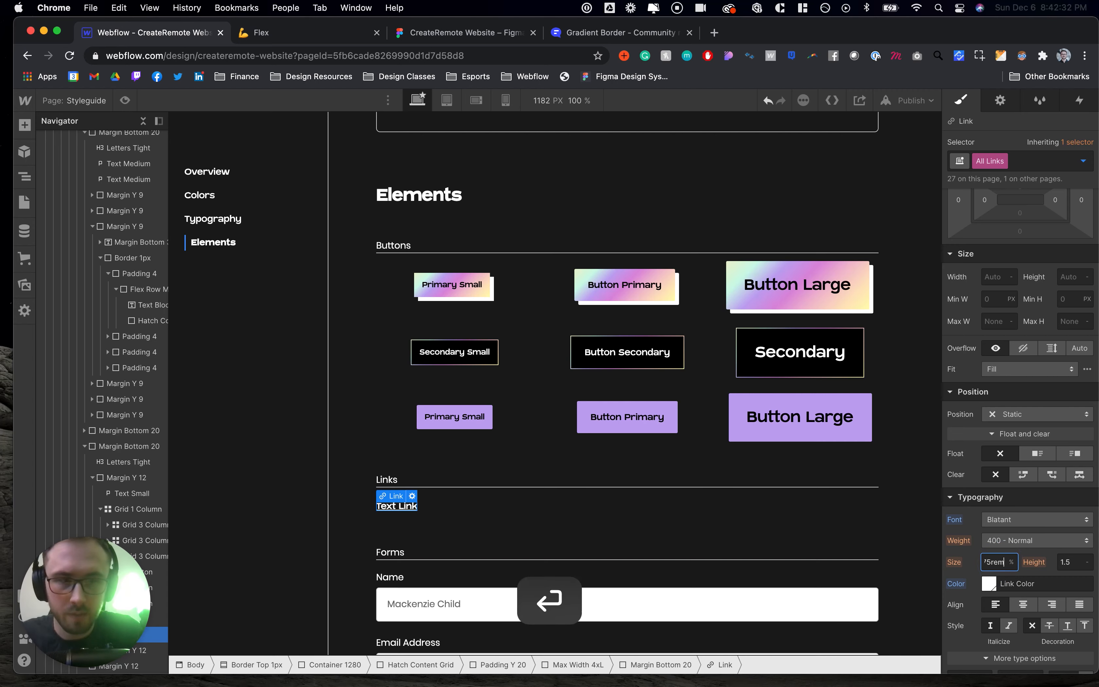
# - Shorten the middle secondary button's label in the Styleguide grid to Secondary
pyautogui.scroll(-1, 608, 482)
pyautogui.moveTo(630, 389); pyautogui.dragTo(550, 387)
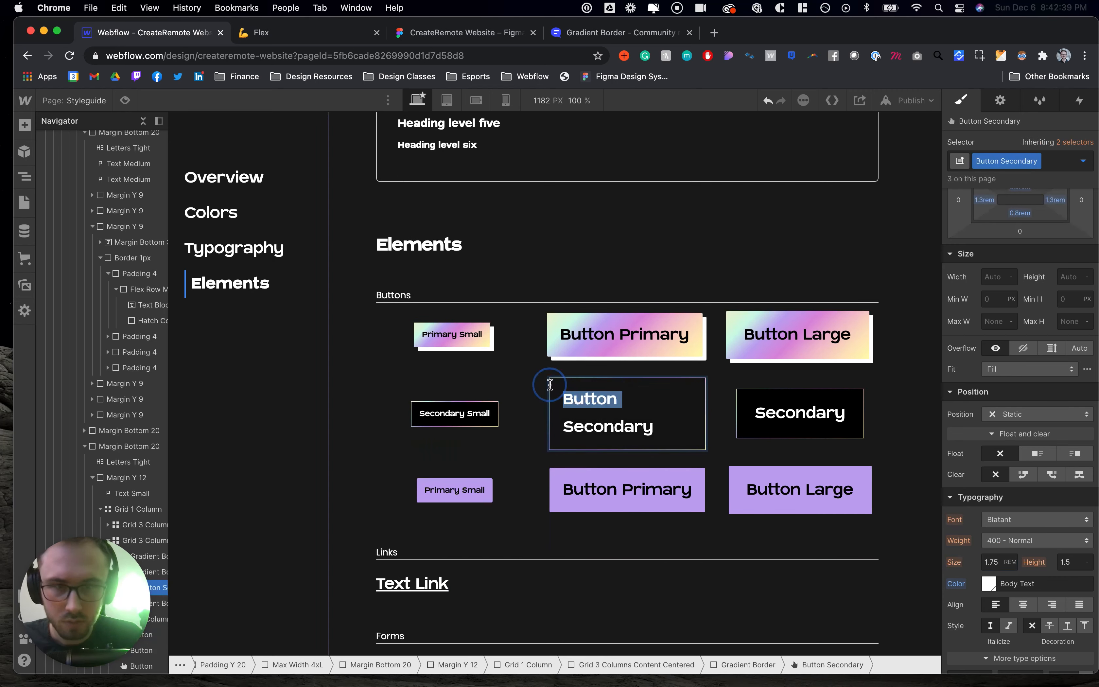
pyautogui.press('BackSpace')
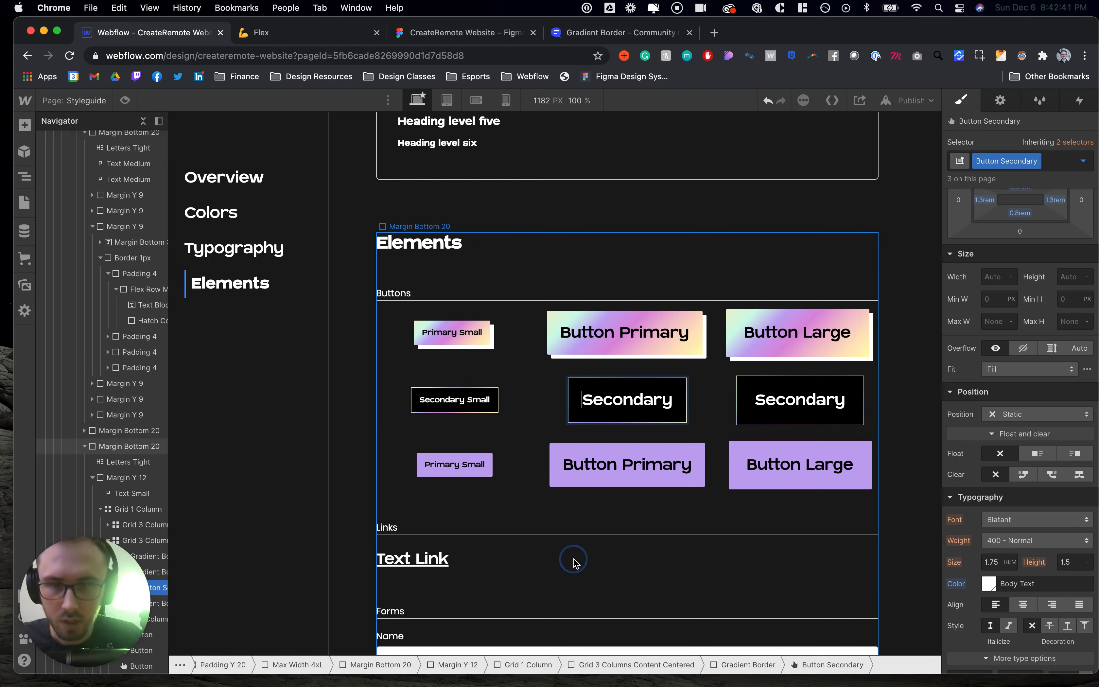
# - Select the Text Link under Links and switch its selector to the All Links tag
pyautogui.click(482, 562)
pyautogui.scroll(-1, 482, 562)
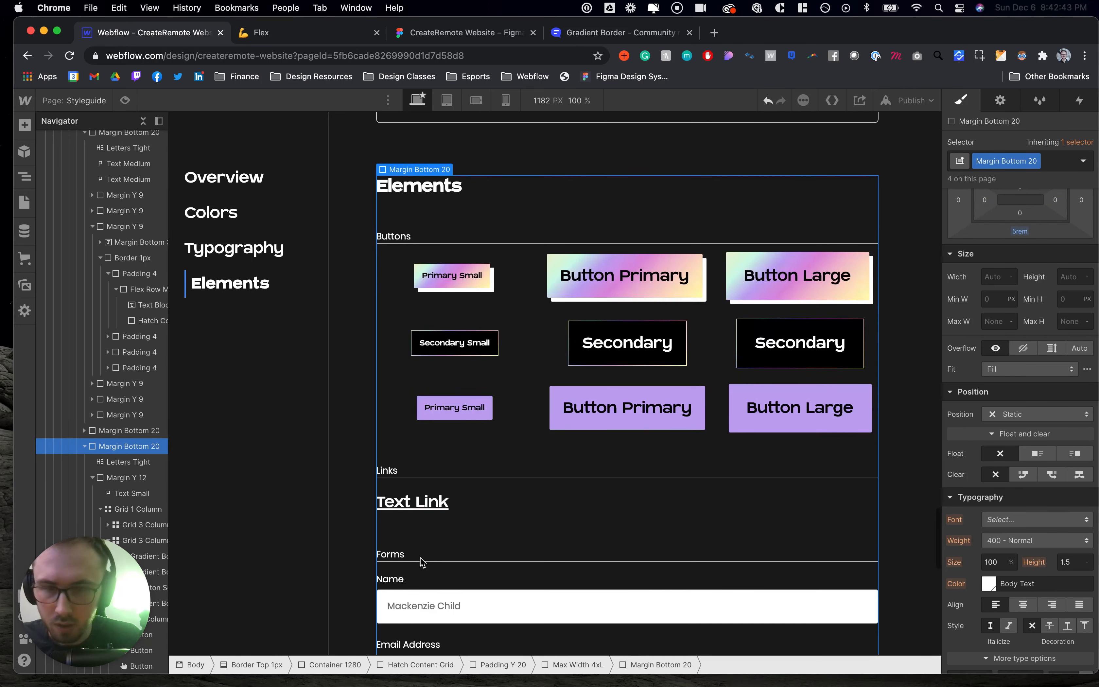
pyautogui.click(420, 503)
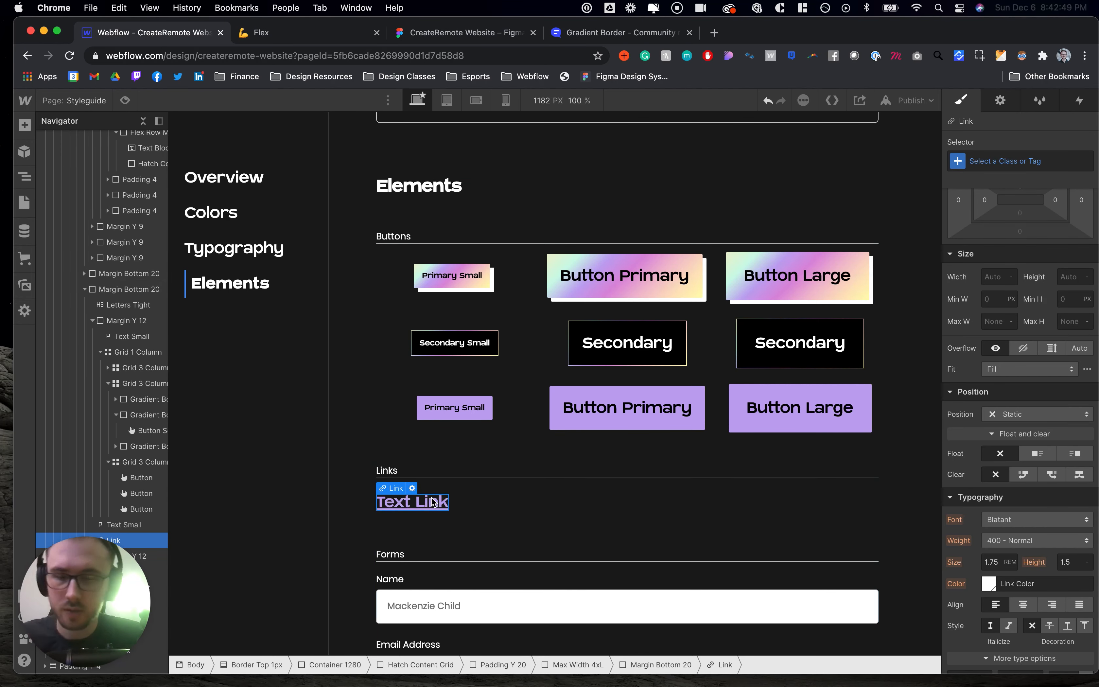
pyautogui.press('super+c')
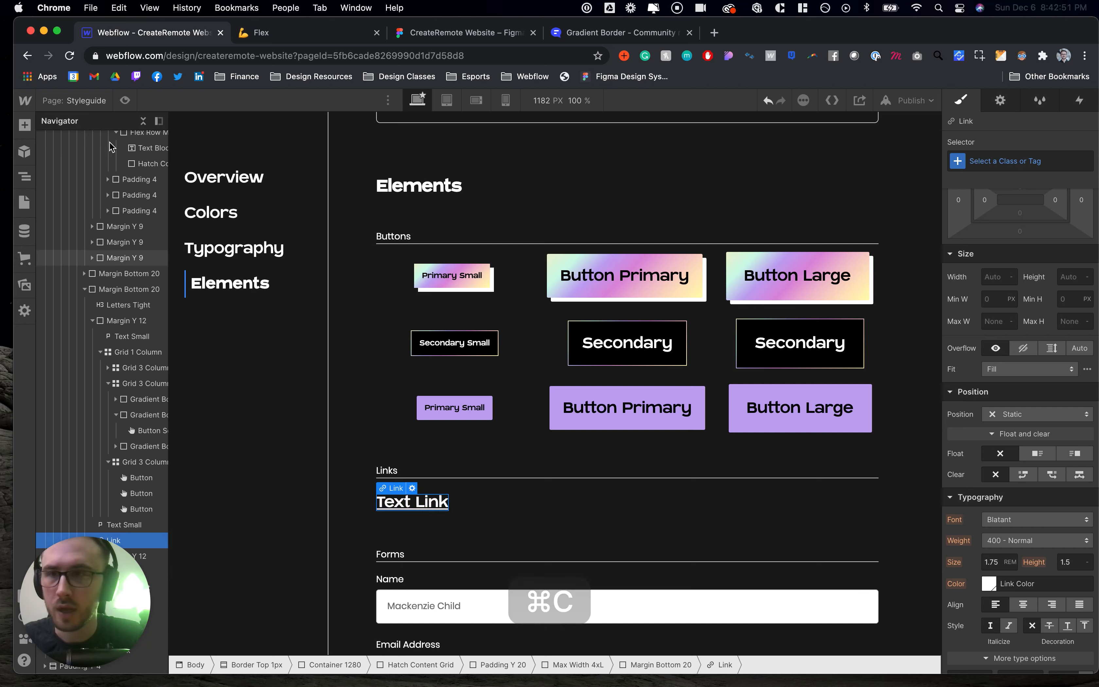
pyautogui.click(84, 101)
pyautogui.click(84, 101)
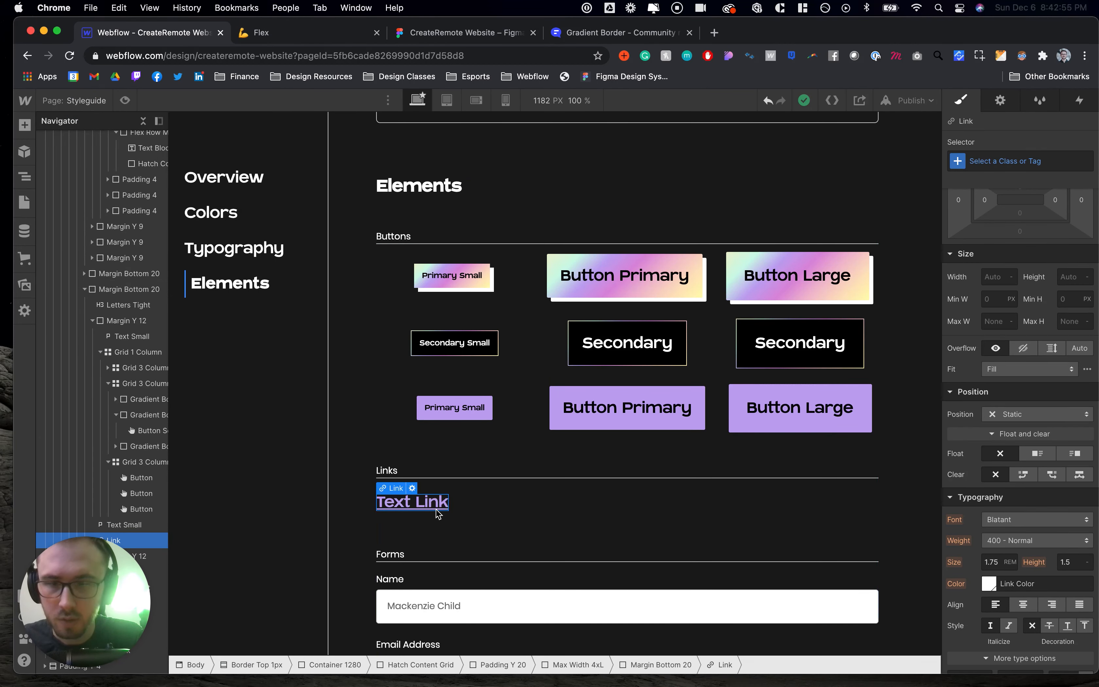
pyautogui.click(415, 507)
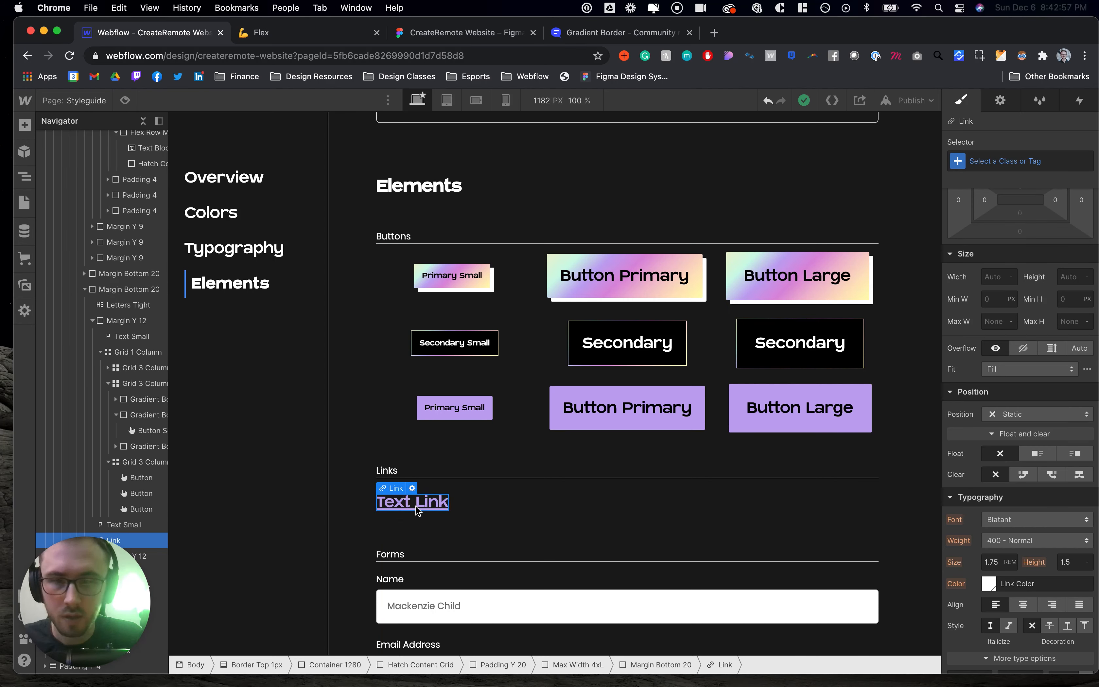
pyautogui.click(985, 161)
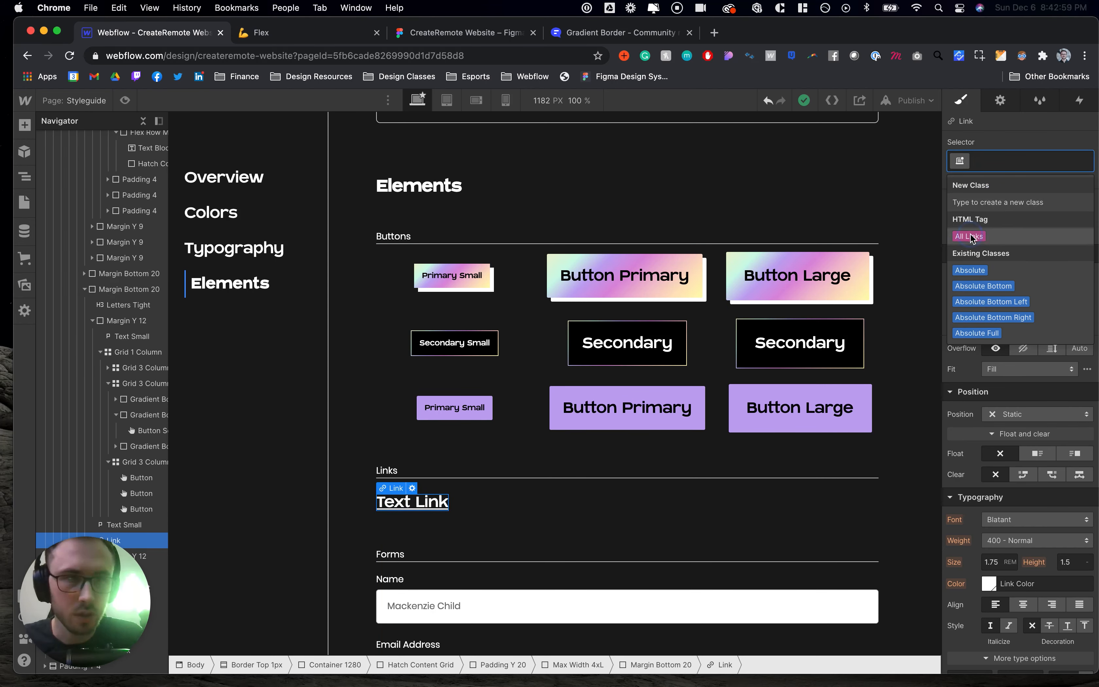
pyautogui.press('Return')
# - Add a transition to the All Links style on All Properties with a duration of 150 ms
pyautogui.scroll(-10, 1080, 311)
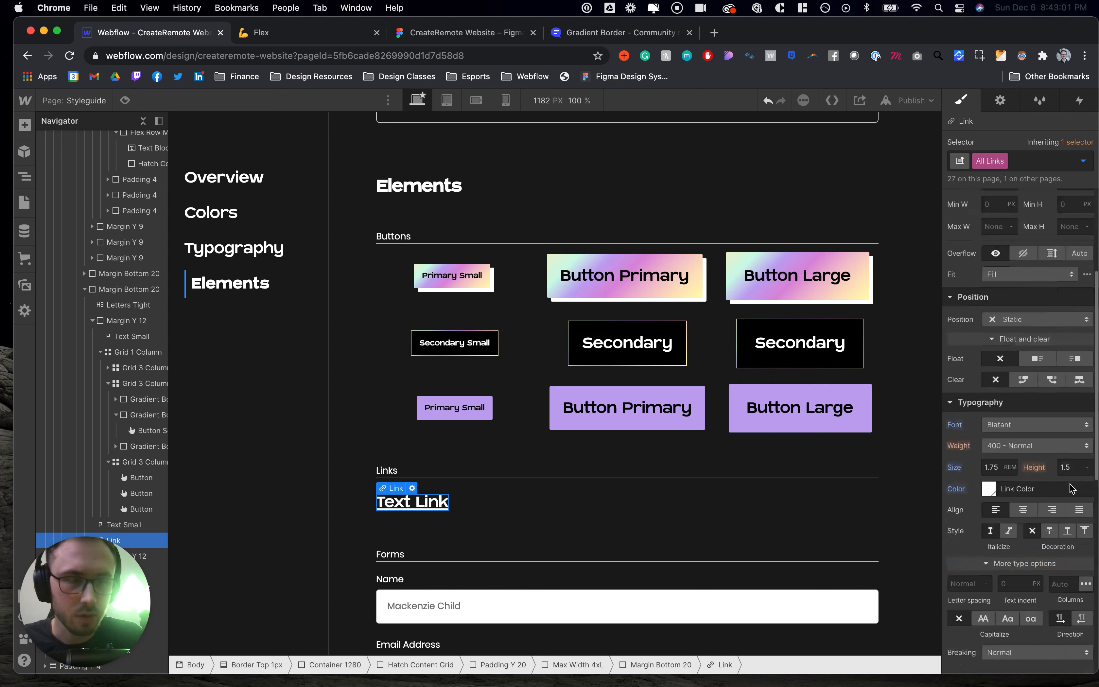
pyautogui.click(1088, 567)
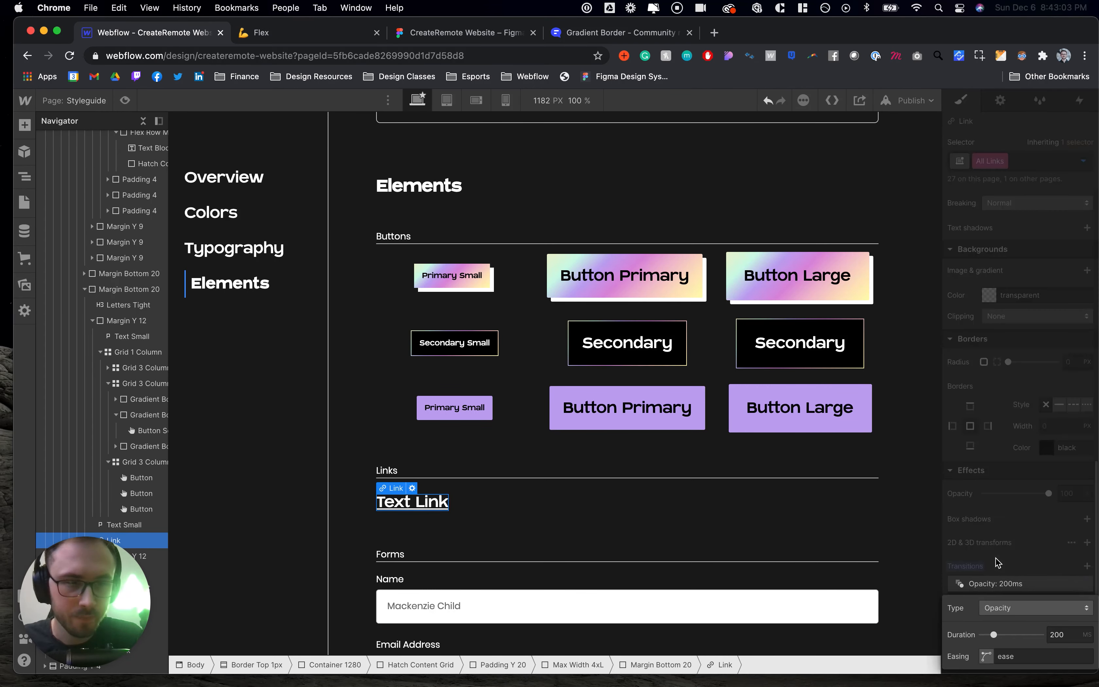
pyautogui.click(1002, 610)
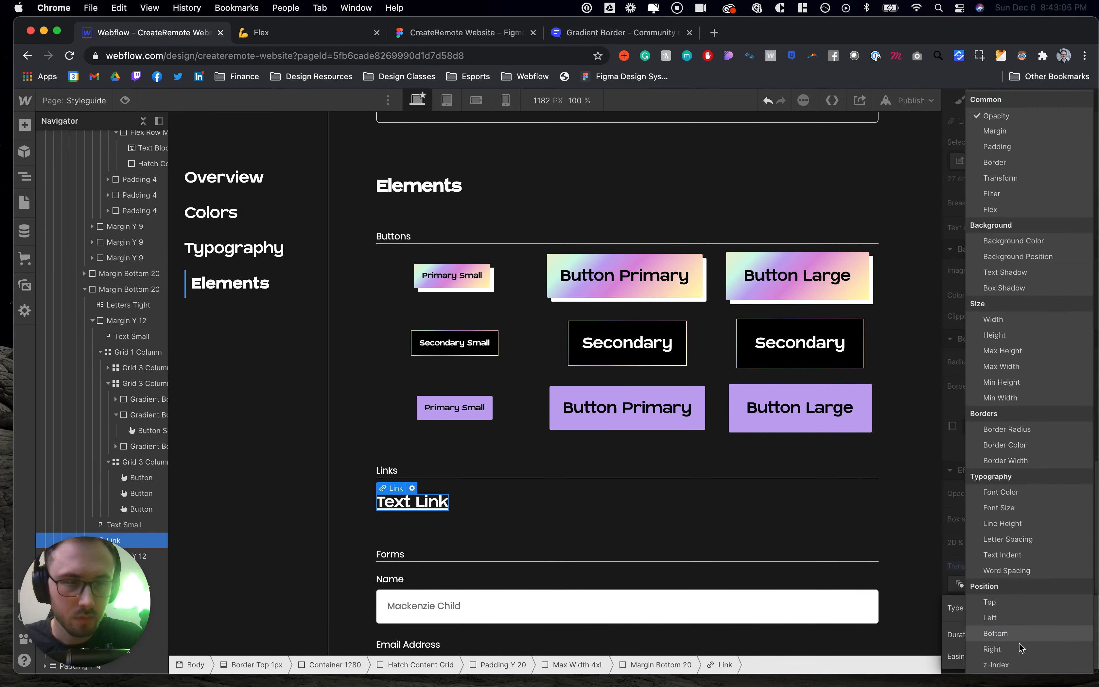
pyautogui.click(1005, 664)
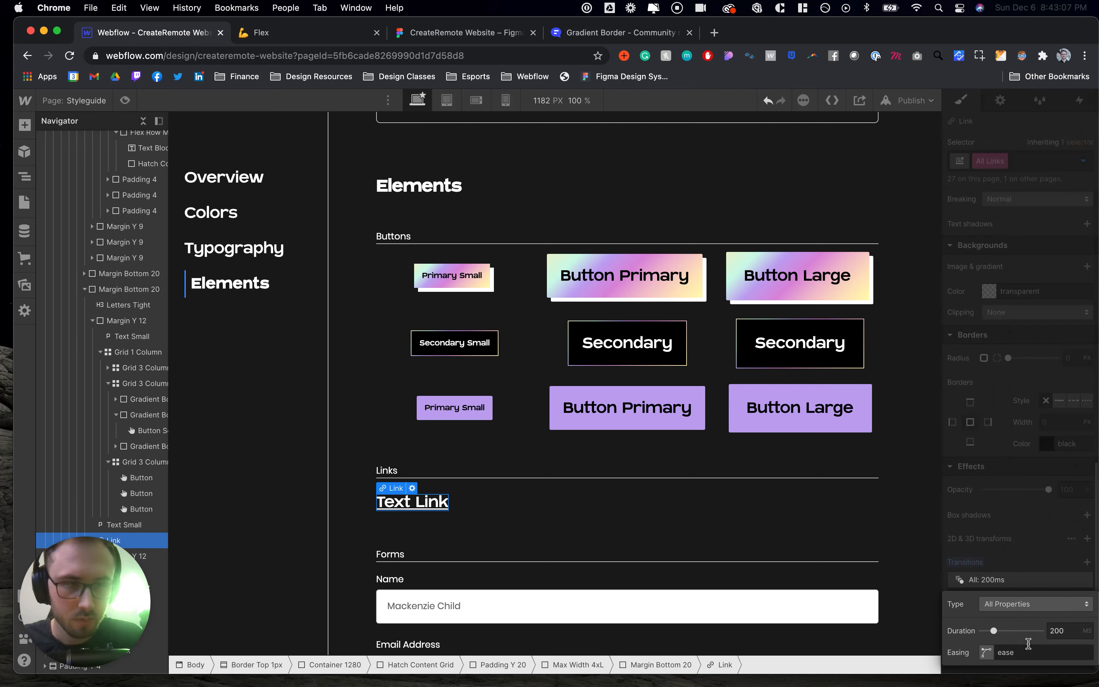
pyautogui.click(1069, 632)
pyautogui.write('150')
pyautogui.press('Return')
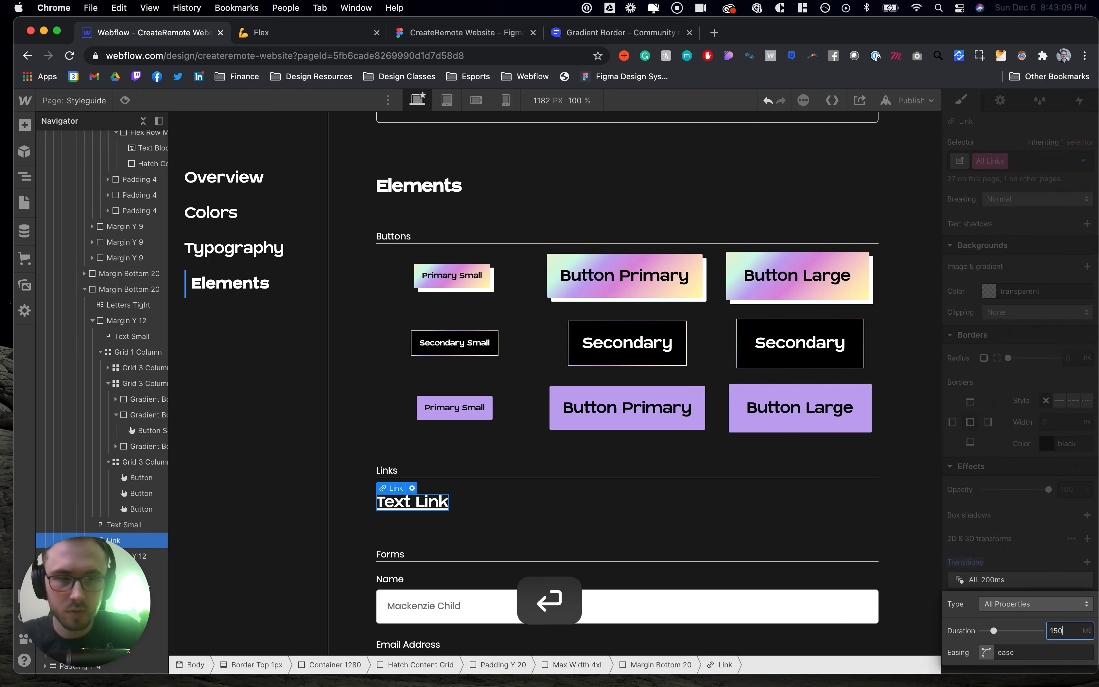
pyautogui.click(602, 537)
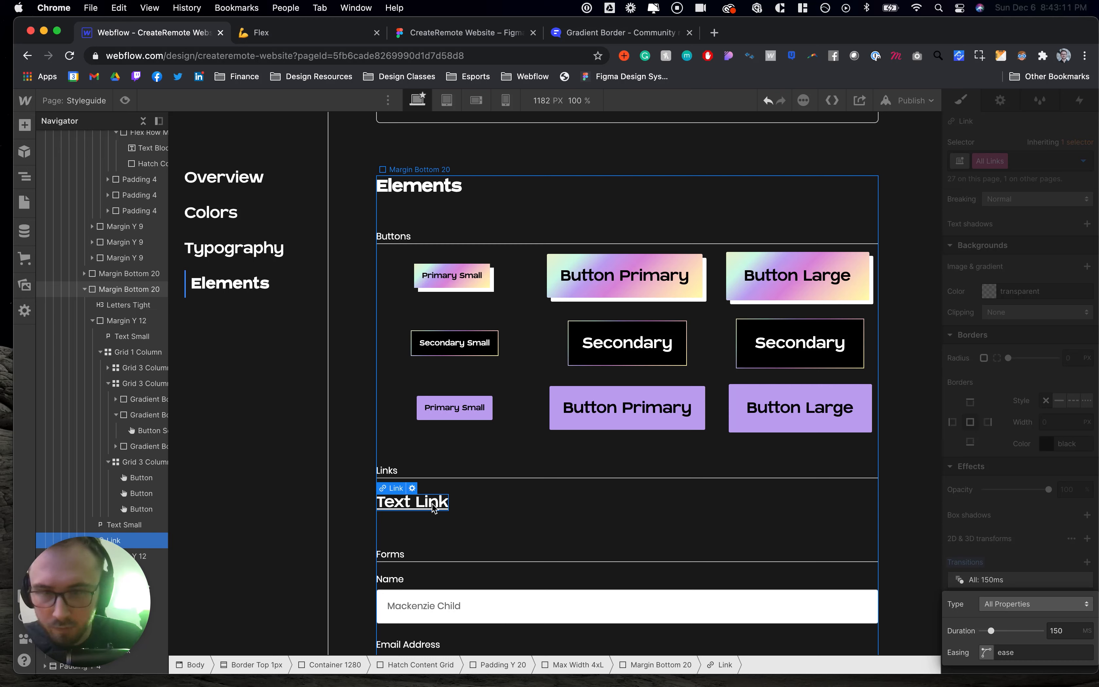